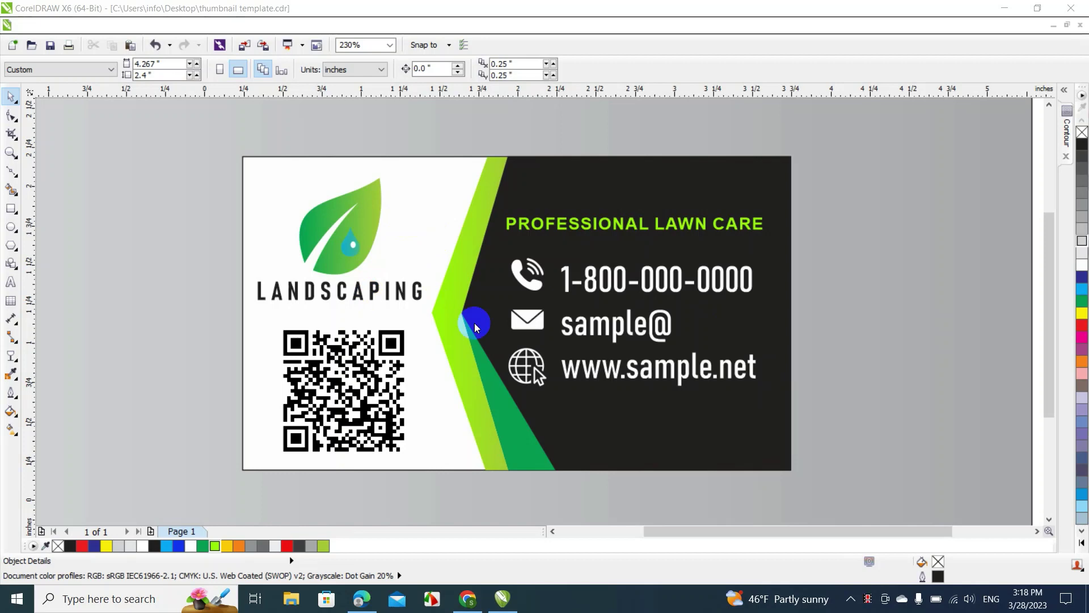
# Open an empty 640 × 360 px page in the thumbnail template document
pyautogui.click(517, 334)
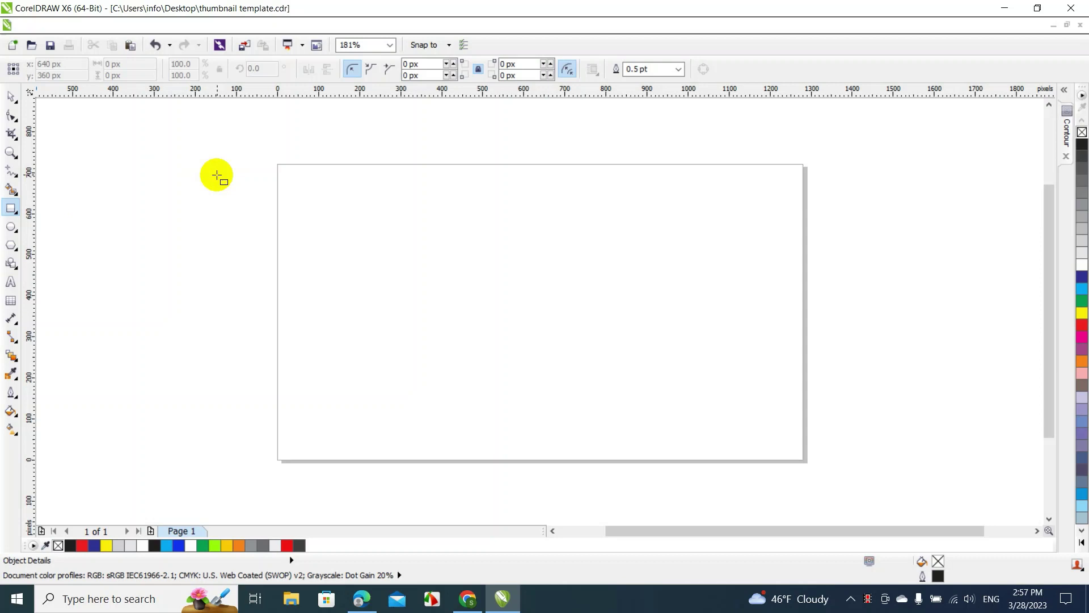
# Draw a rectangle across the page and switch the document units to inches
pyautogui.moveTo(240, 176); pyautogui.dragTo(694, 437)
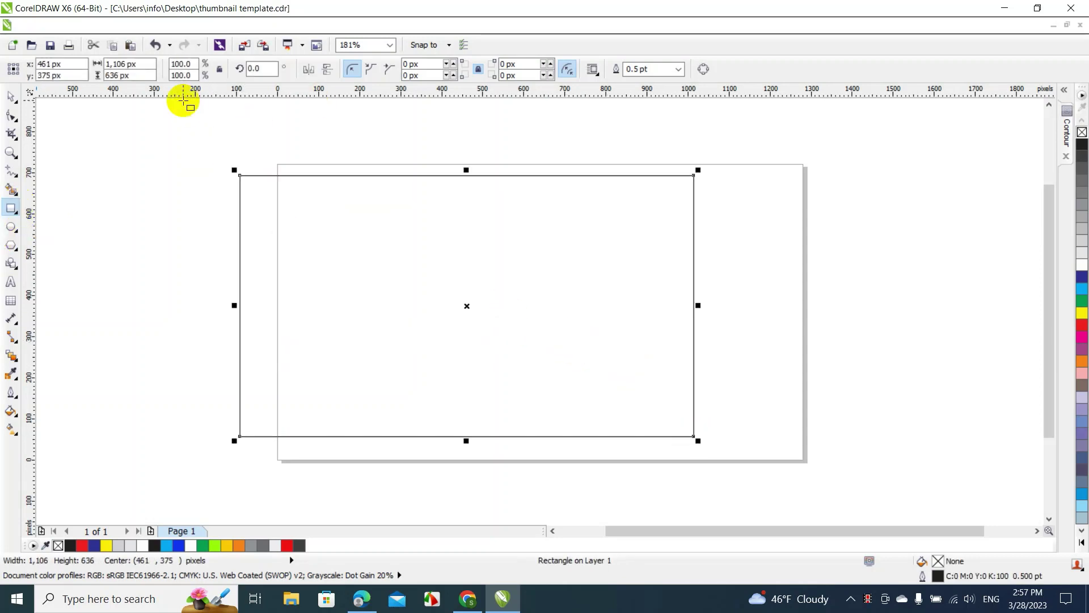
pyautogui.click(4, 102)
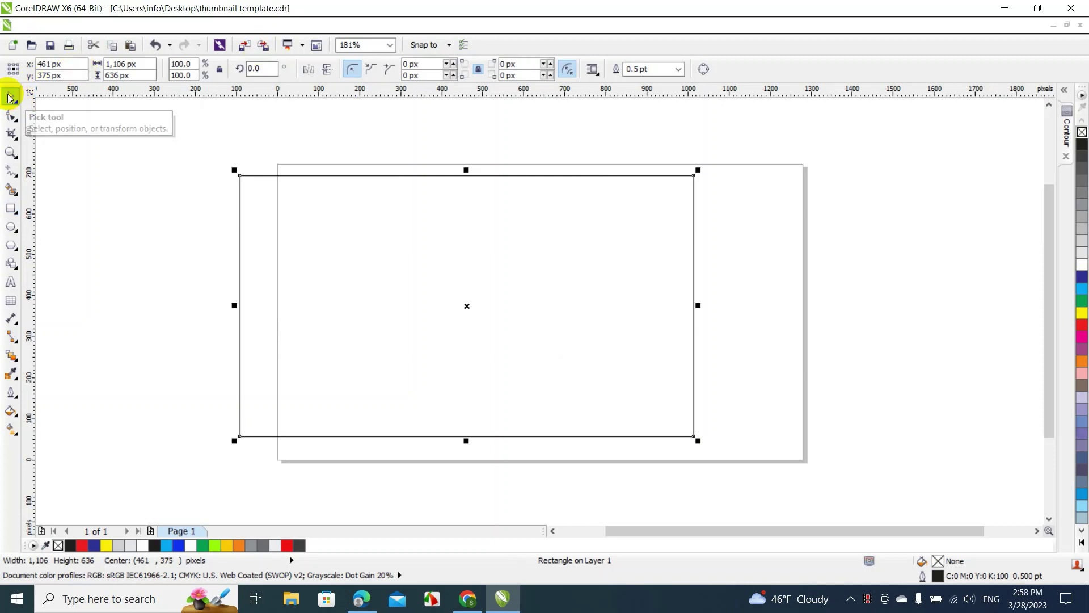
pyautogui.click(116, 162)
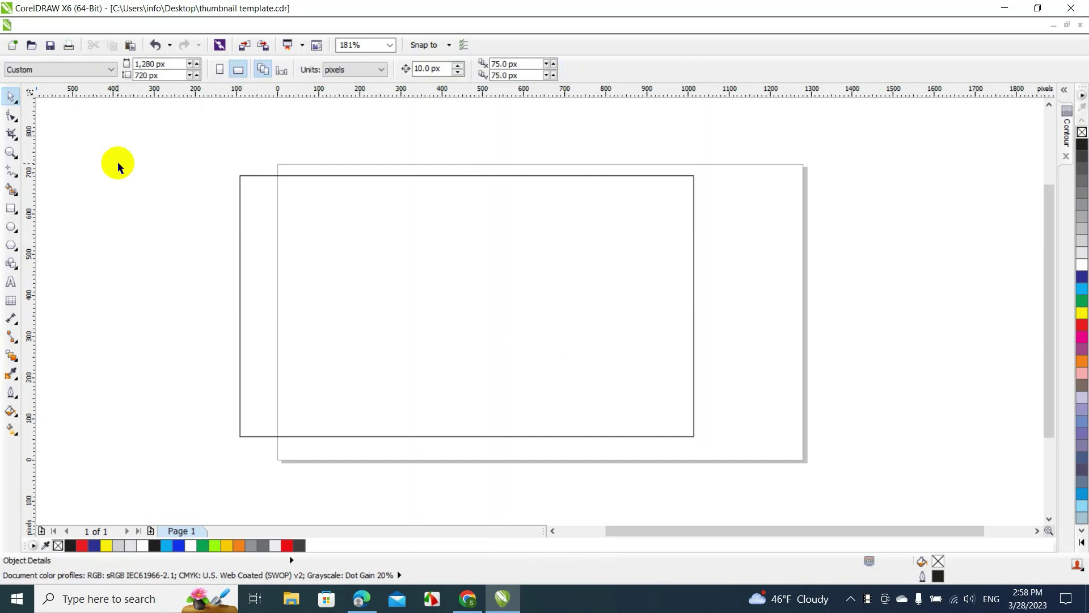
pyautogui.click(336, 69)
pyautogui.click(339, 84)
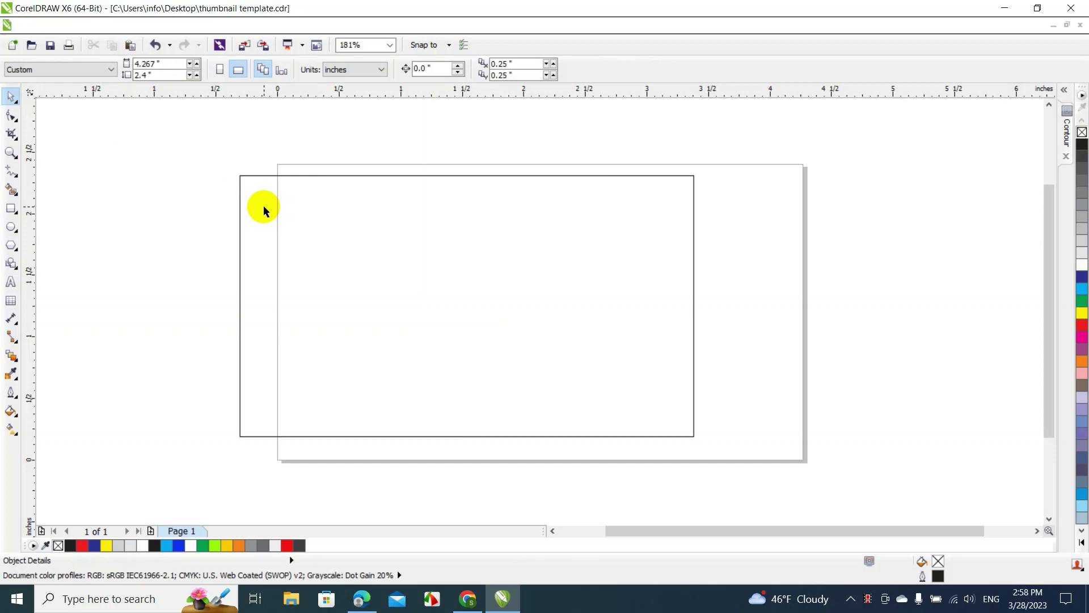
# Size the rectangle to 3.5 × 2 inches, fill it 10% black, and move it onto the page
pyautogui.click(240, 188)
pyautogui.doubleClick(141, 64)
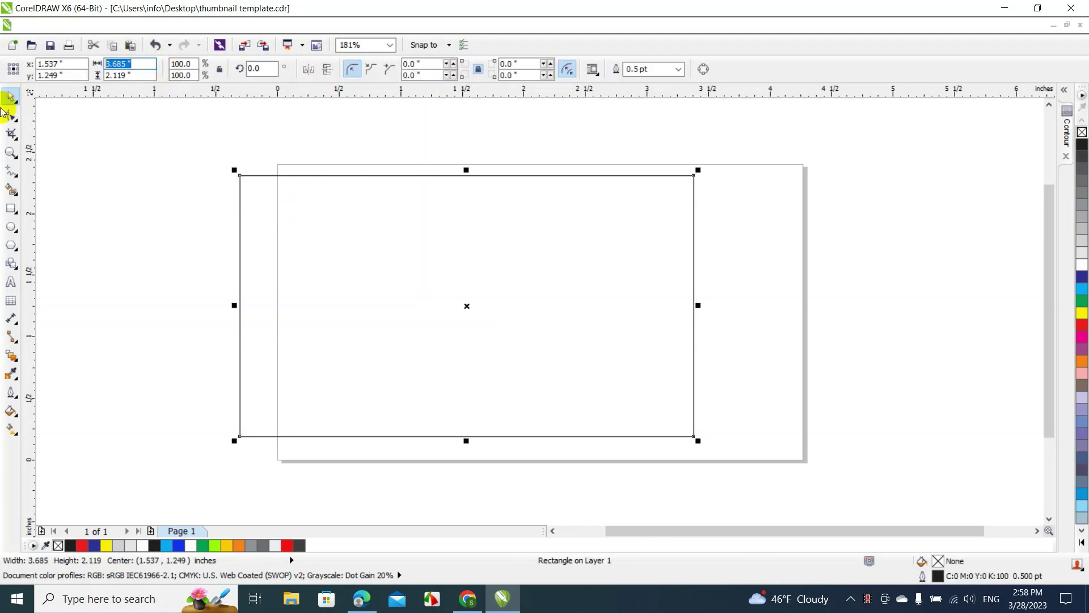
pyautogui.write('3.5')
pyautogui.press('Return')
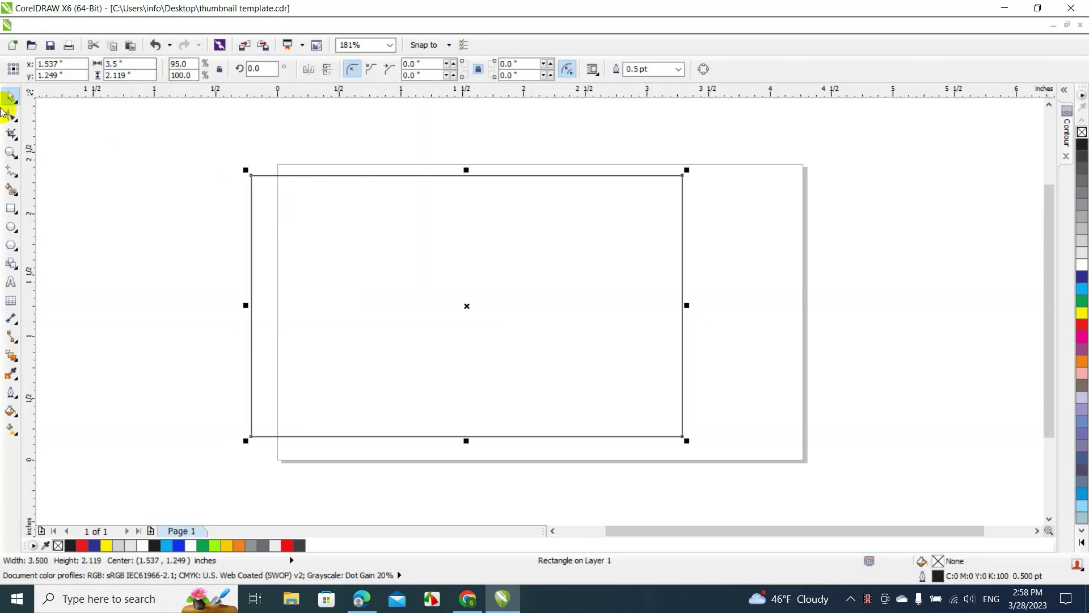
pyautogui.doubleClick(136, 74)
pyautogui.write('2')
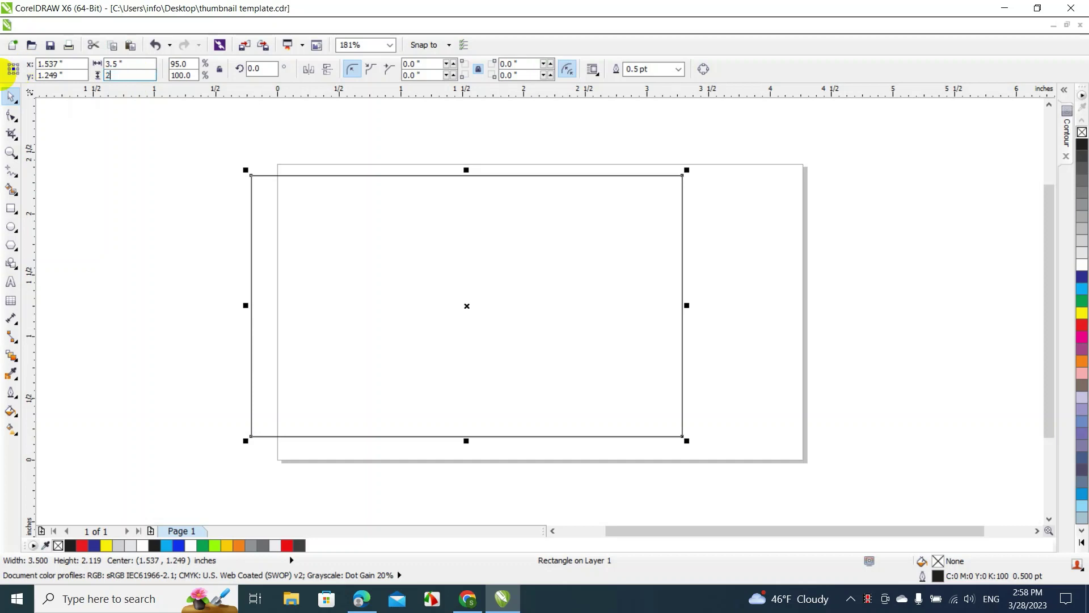
pyautogui.press('Return')
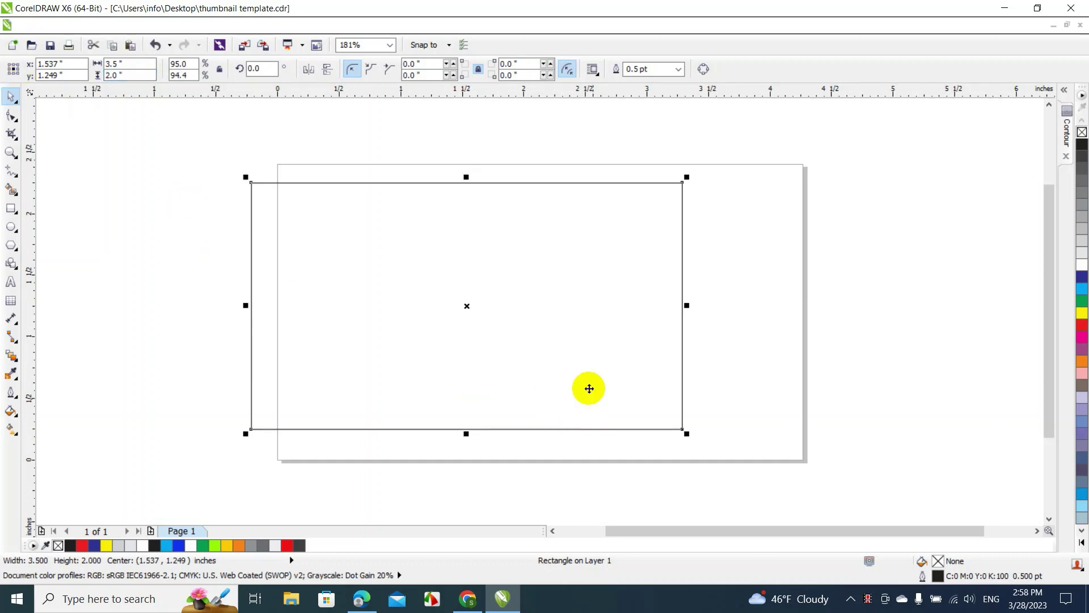
pyautogui.click(1082, 252)
pyautogui.moveTo(457, 310); pyautogui.dragTo(513, 316)
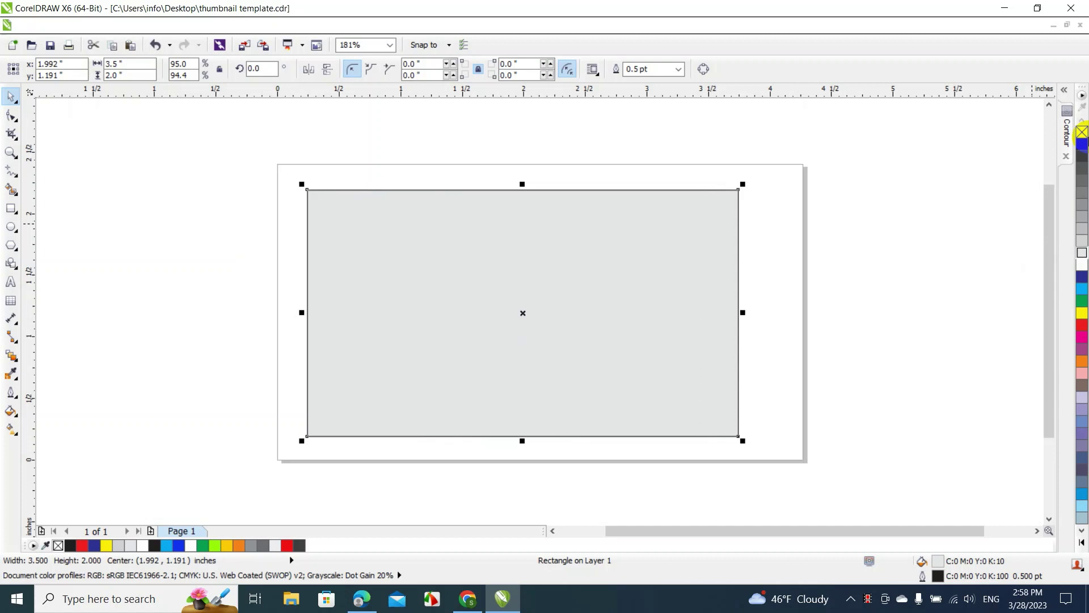
pyautogui.click(1006, 155)
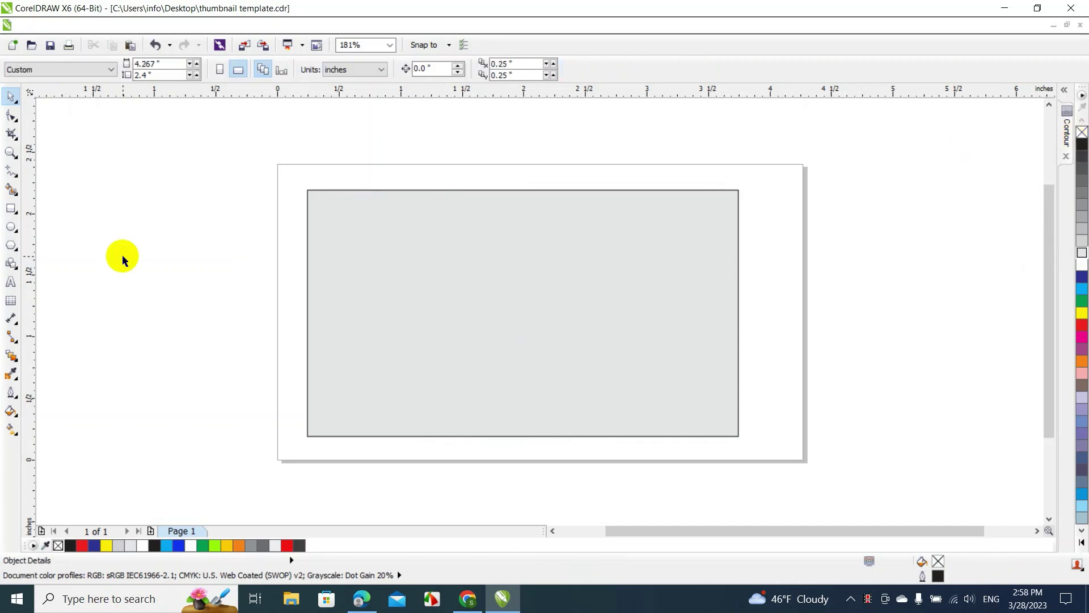
pyautogui.click(17, 179)
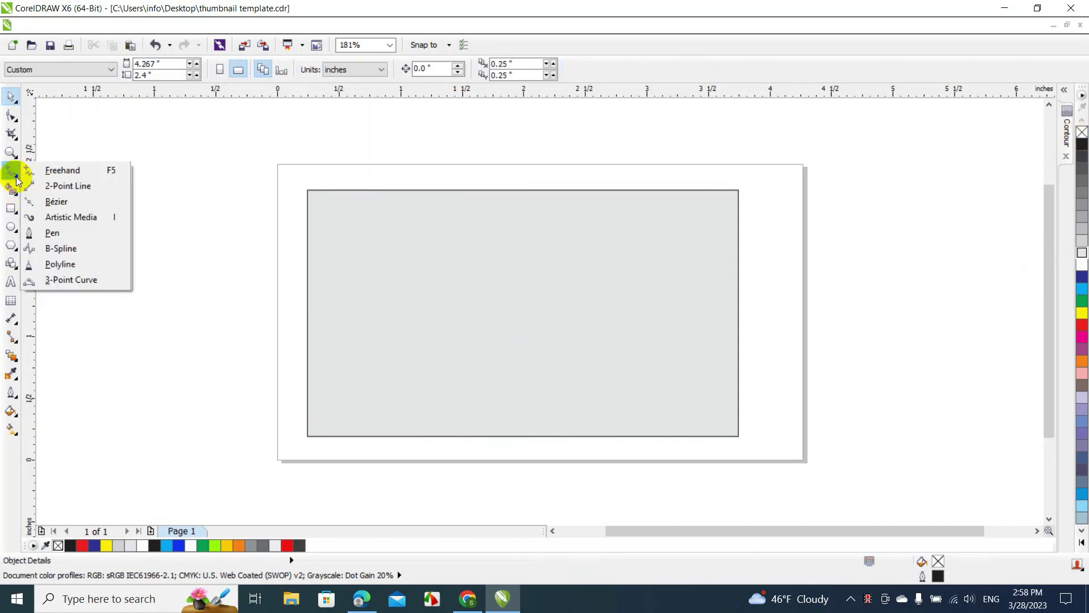
pyautogui.click(63, 126)
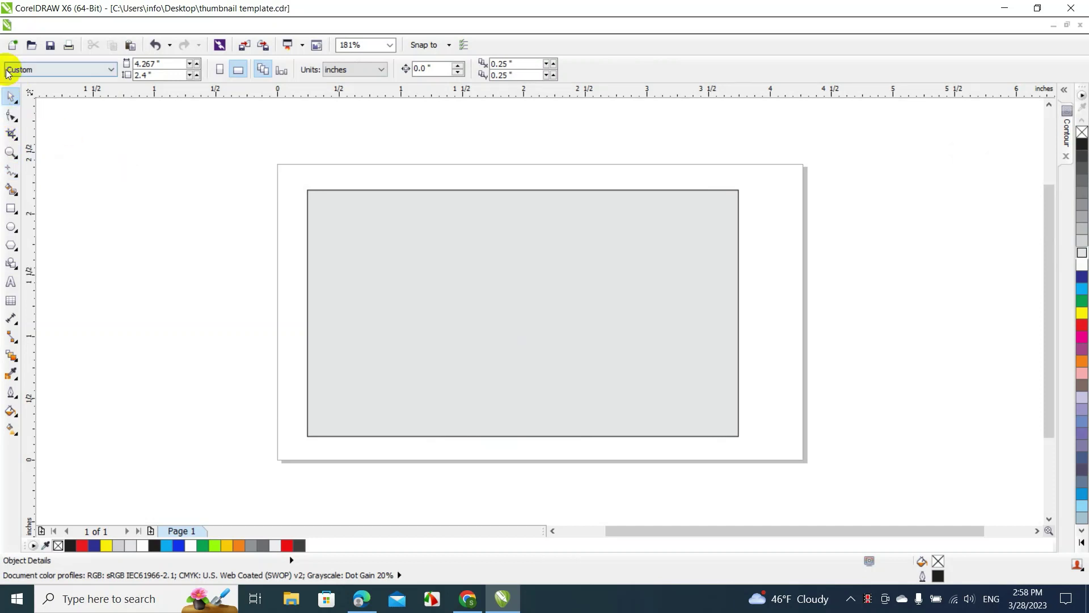
pyautogui.click(17, 176)
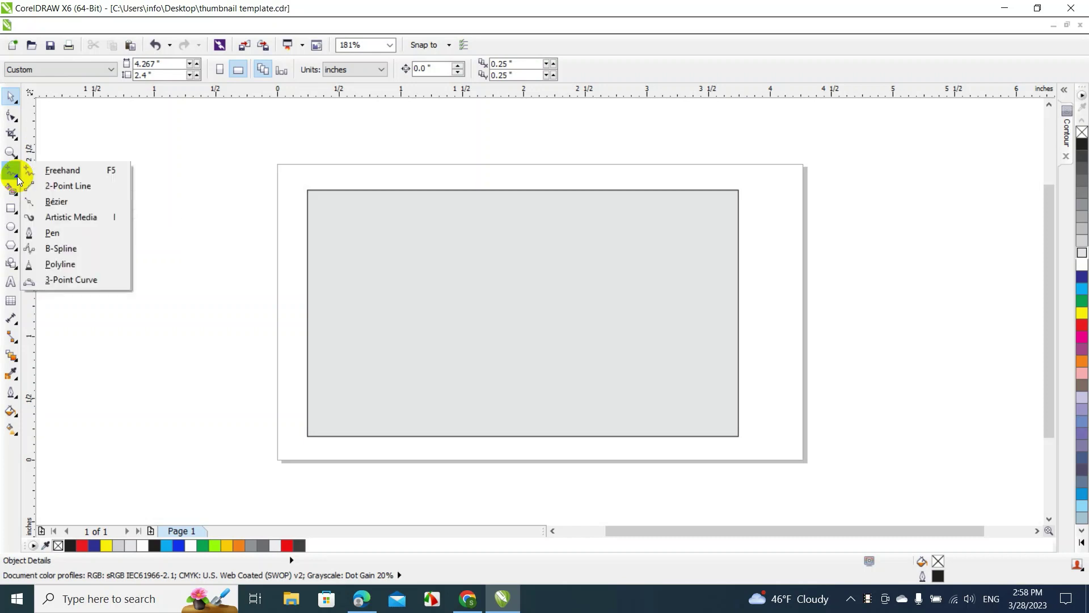
pyautogui.click(60, 206)
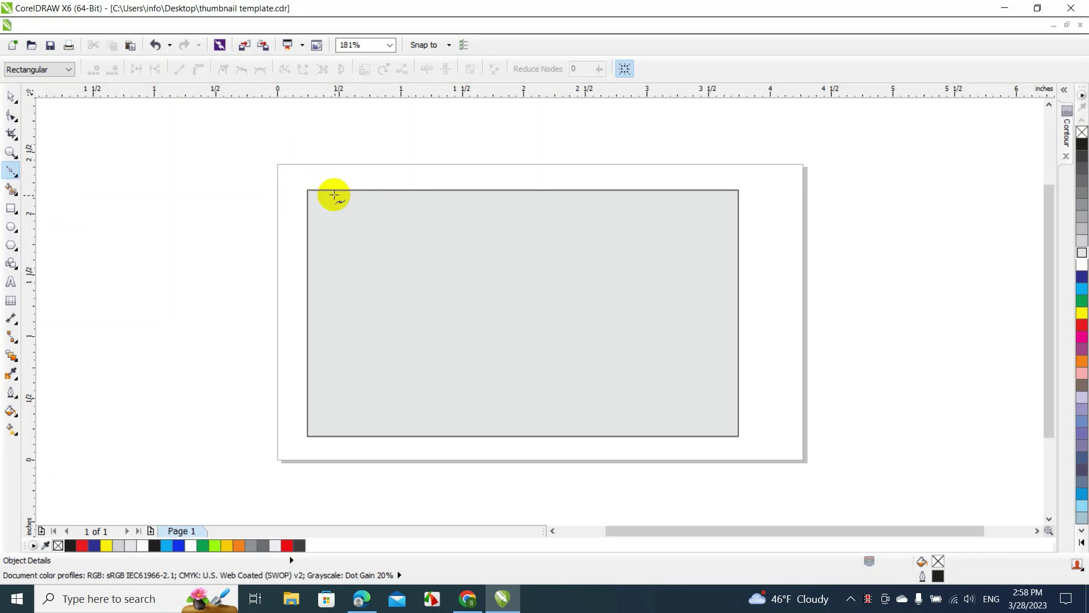
pyautogui.click(12, 95)
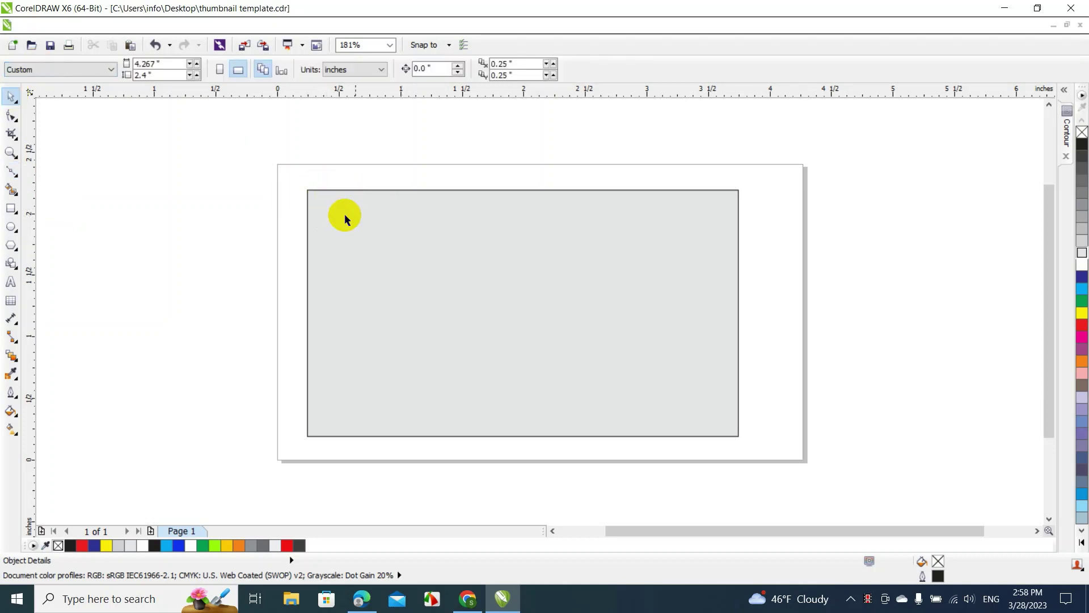
pyautogui.click(395, 221)
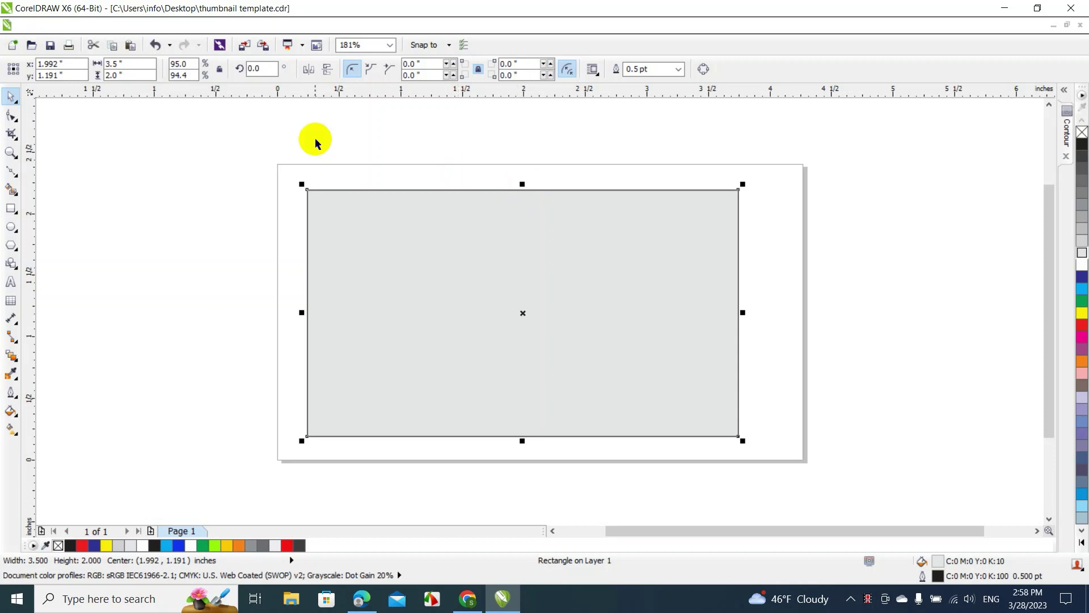
# Place a horizontal guide through the card's middle and vertical guides at 2.044 and 2.344 inches
pyautogui.moveTo(341, 98); pyautogui.dragTo(324, 312)
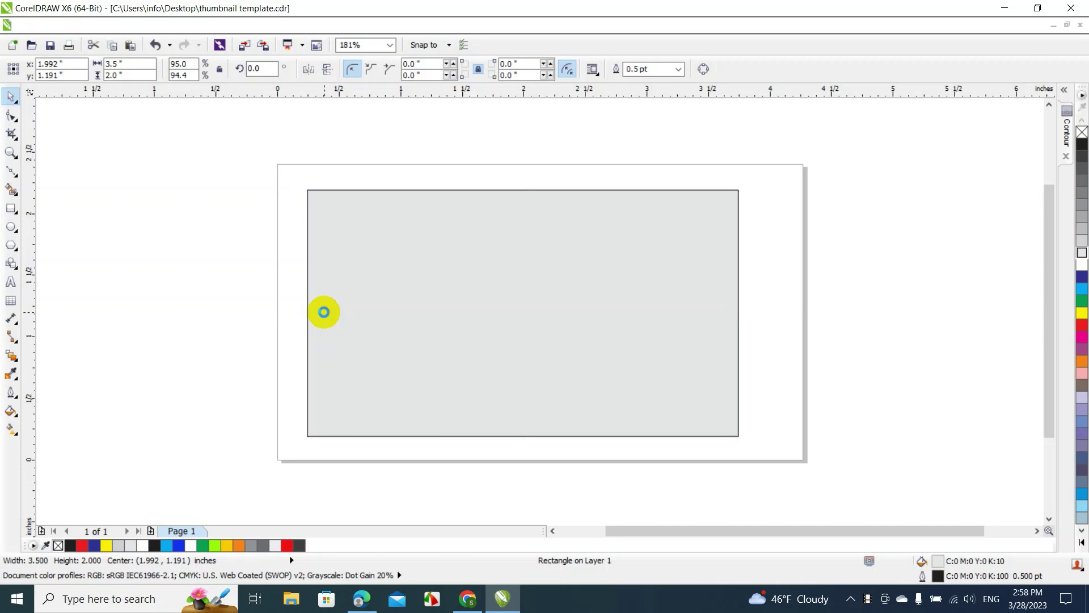
pyautogui.click(352, 249)
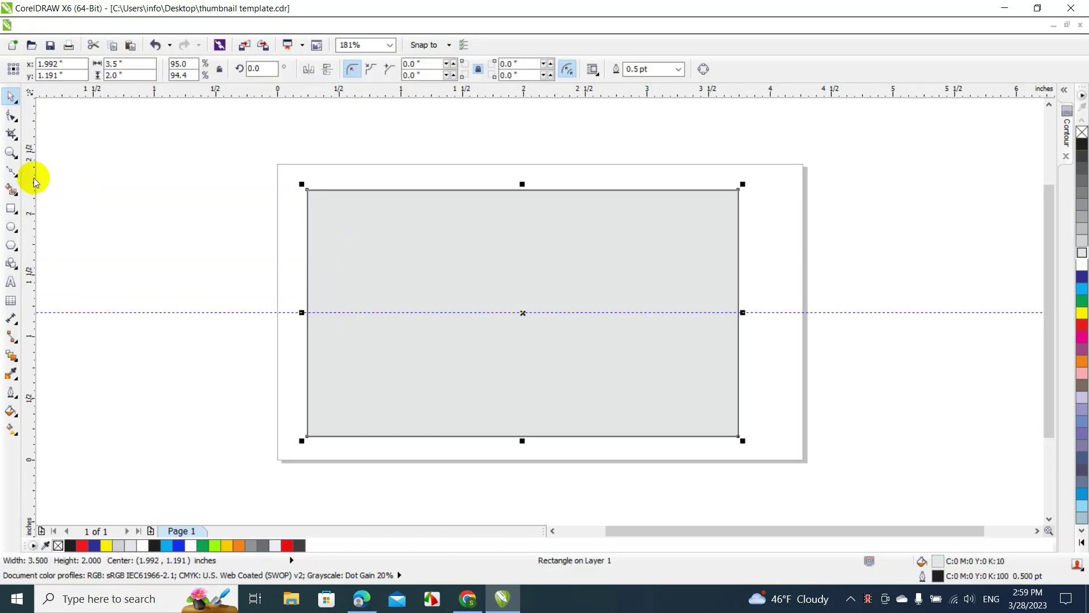
pyautogui.moveTo(33, 180); pyautogui.dragTo(522, 165)
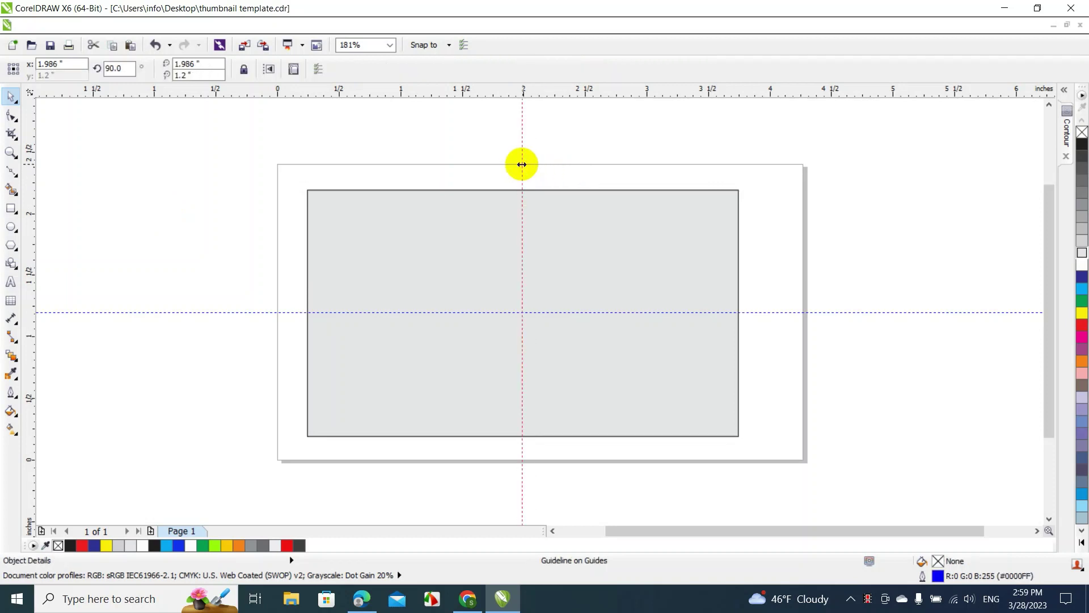
pyautogui.click(252, 204)
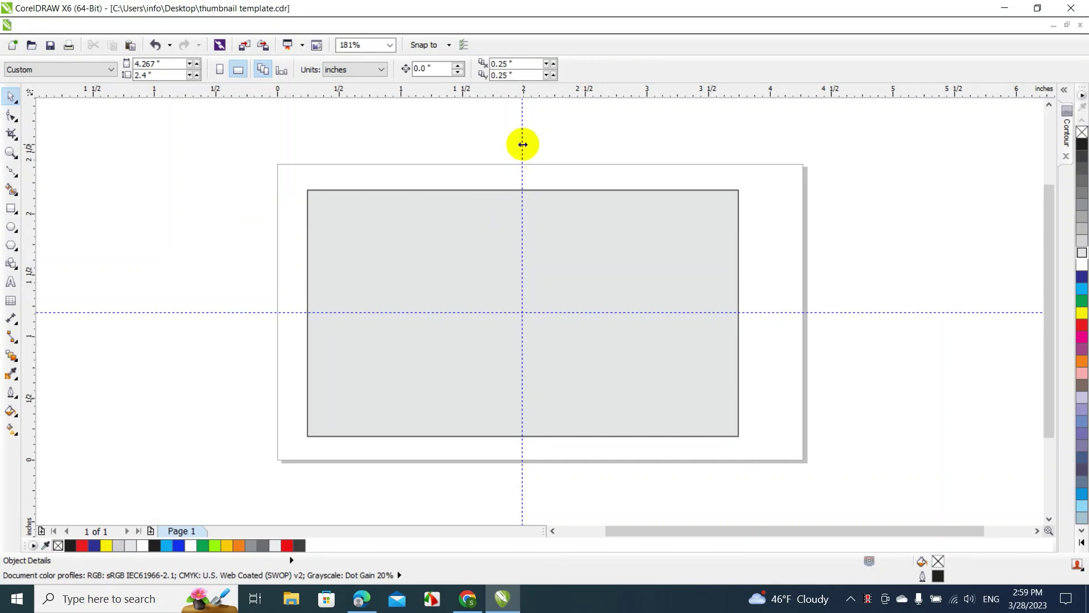
pyautogui.moveTo(522, 144); pyautogui.dragTo(566, 145)
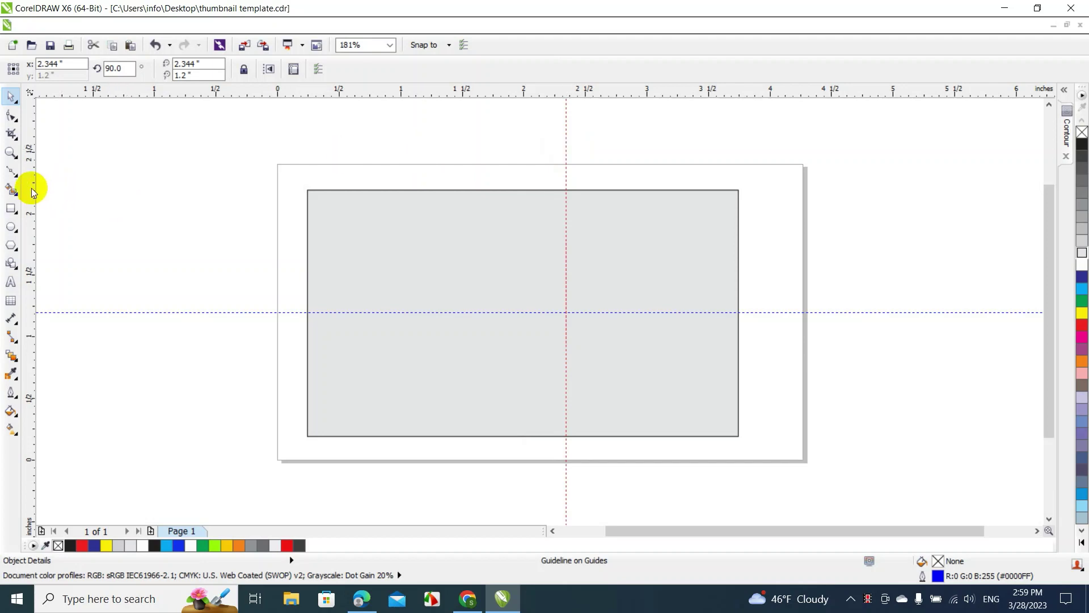
pyautogui.moveTo(475, 250); pyautogui.dragTo(502, 253)
pyautogui.moveTo(501, 253); pyautogui.dragTo(530, 253)
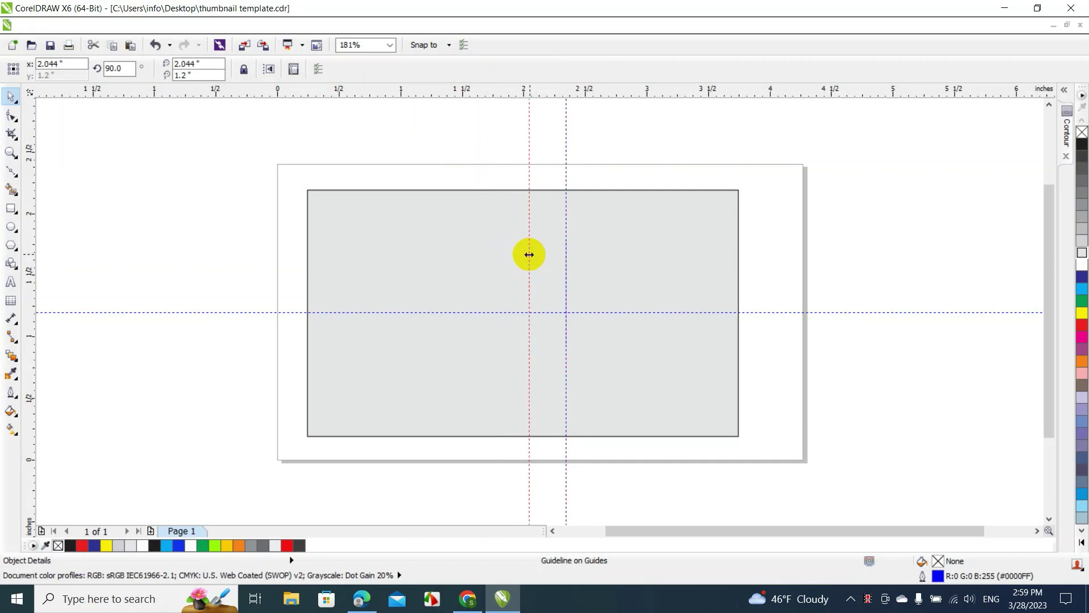
pyautogui.click(368, 182)
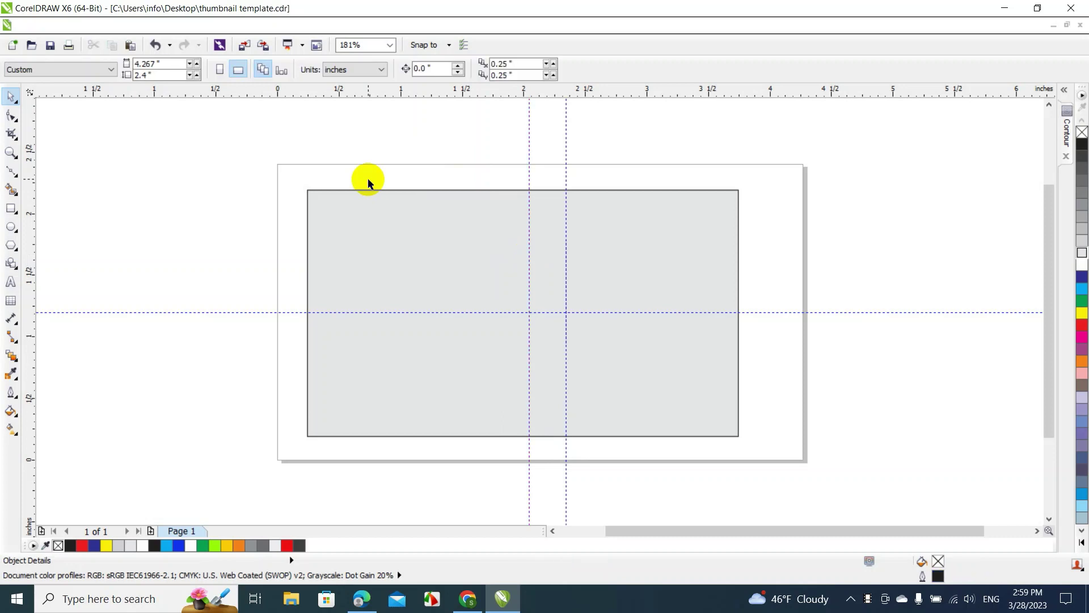
# Draw a closed arrow-shaped panel over the card's left side, pointing right at the guide intersection, and fill it black
pyautogui.click(11, 171)
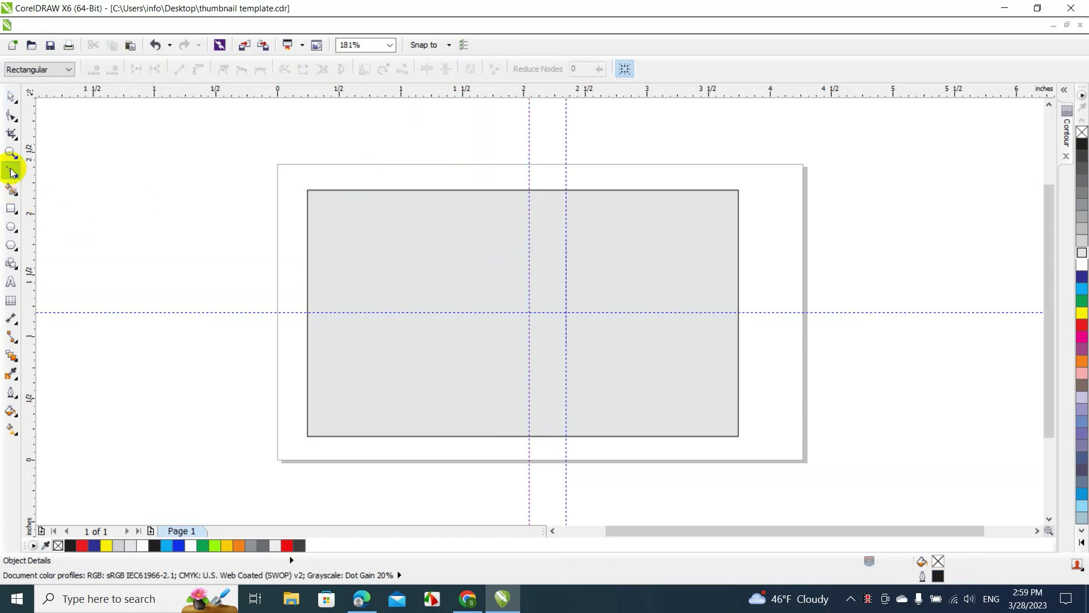
pyautogui.click(530, 189)
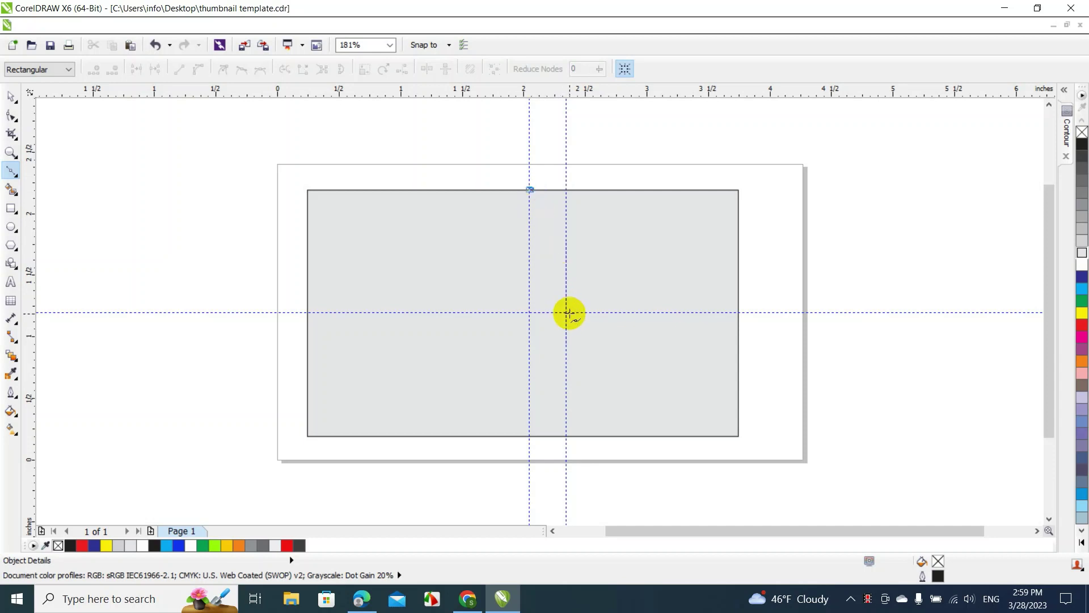
pyautogui.click(567, 312)
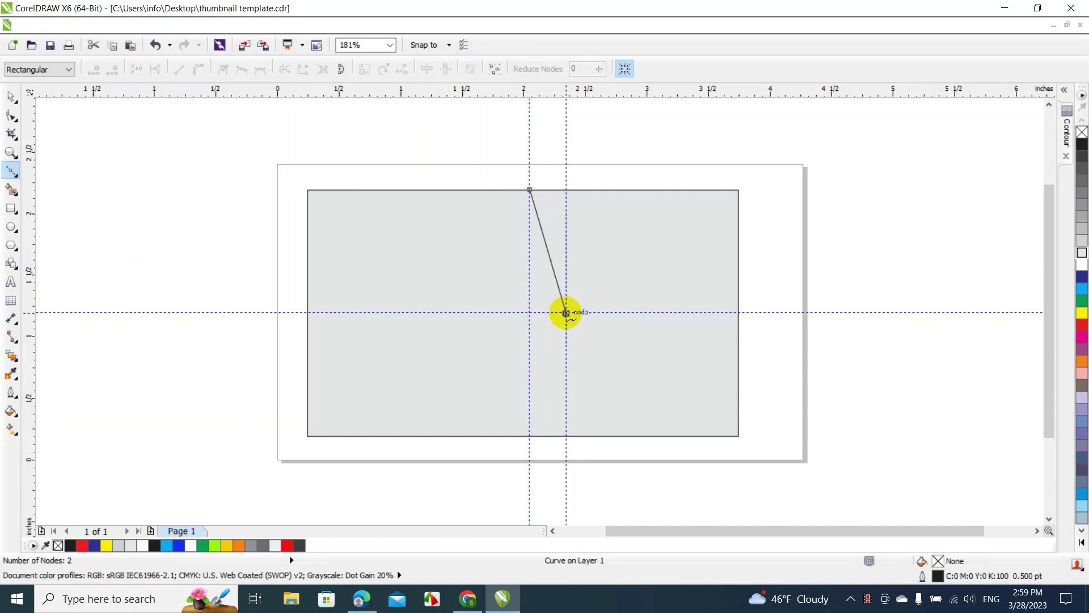
pyautogui.click(530, 435)
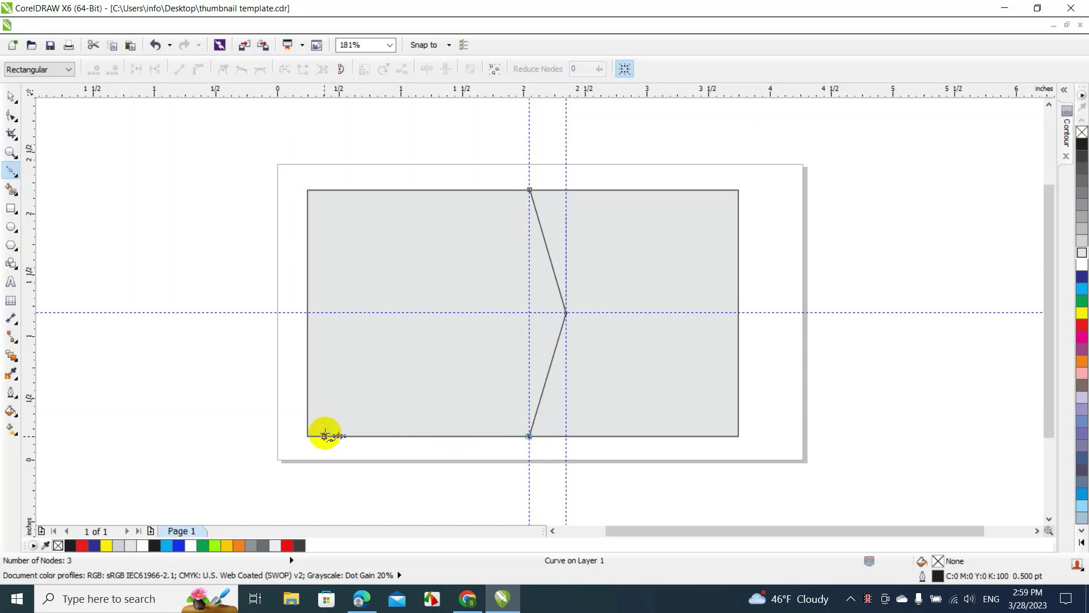
pyautogui.click(307, 435)
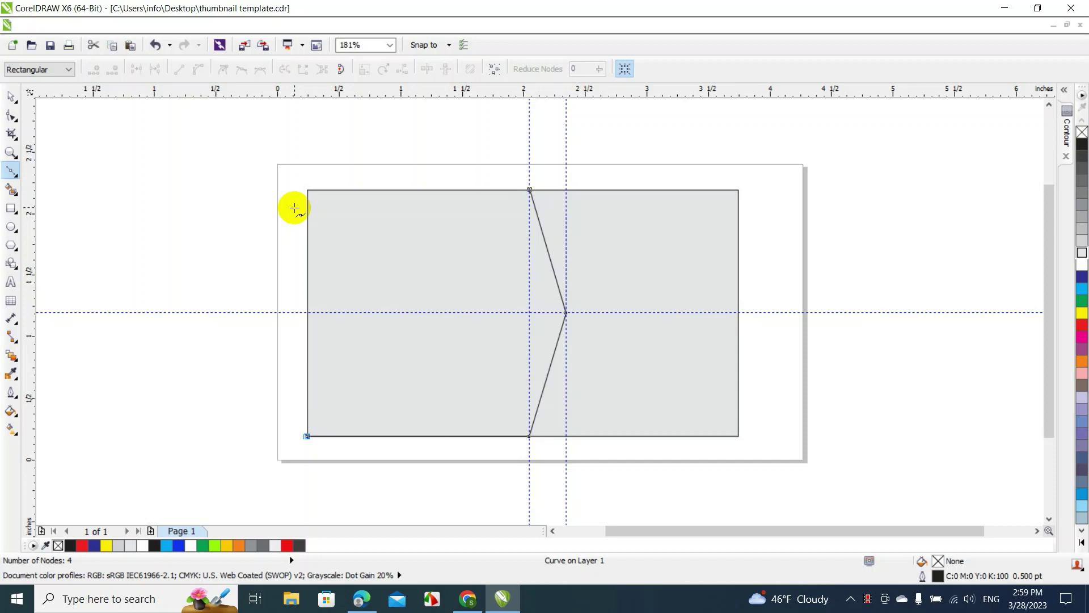
pyautogui.click(307, 189)
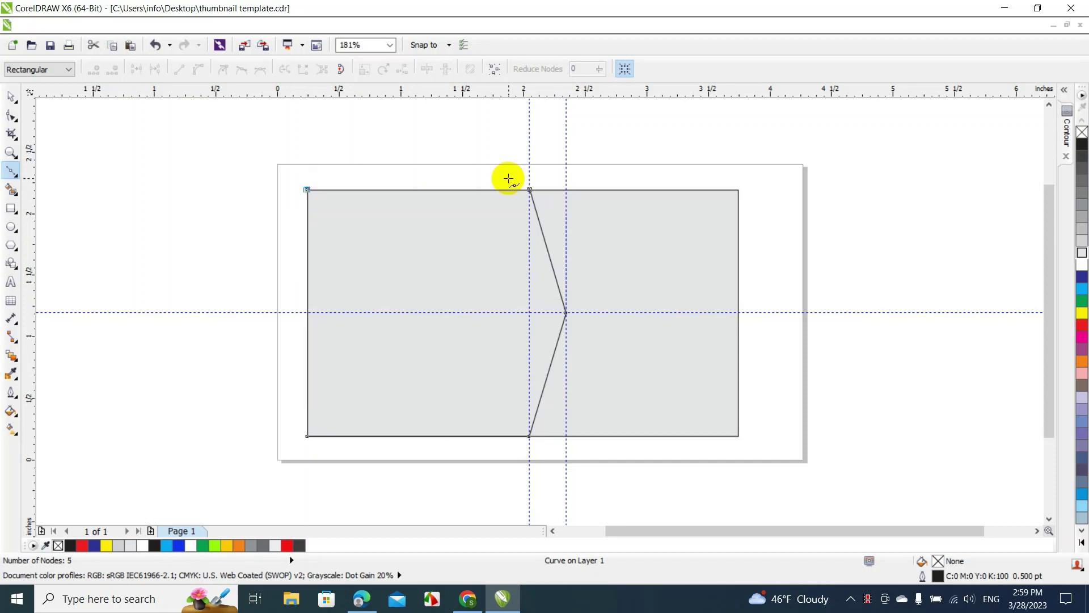
pyautogui.click(530, 190)
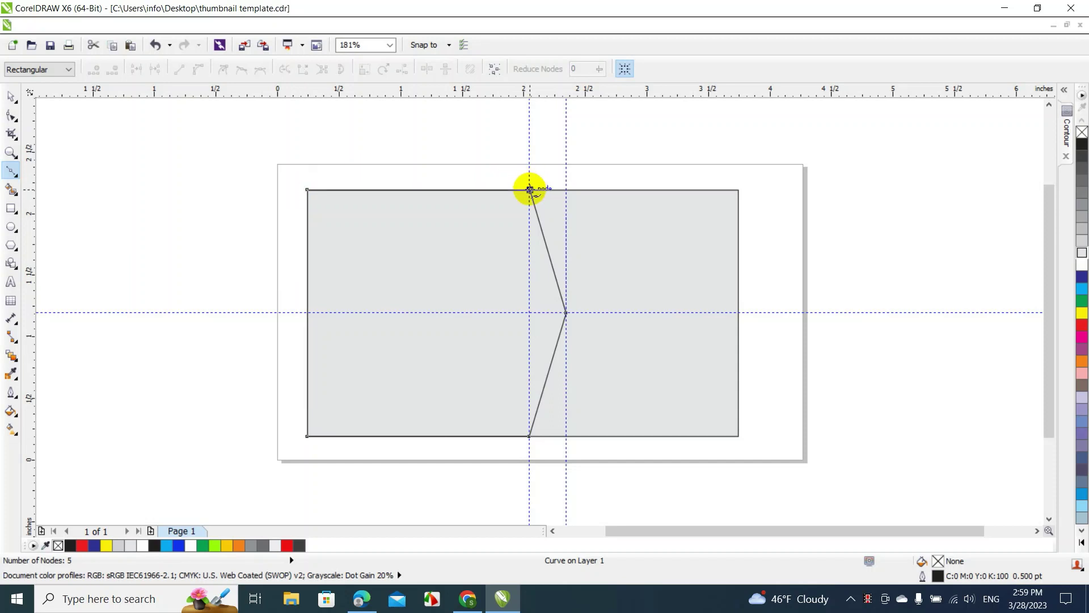
pyautogui.click(12, 97)
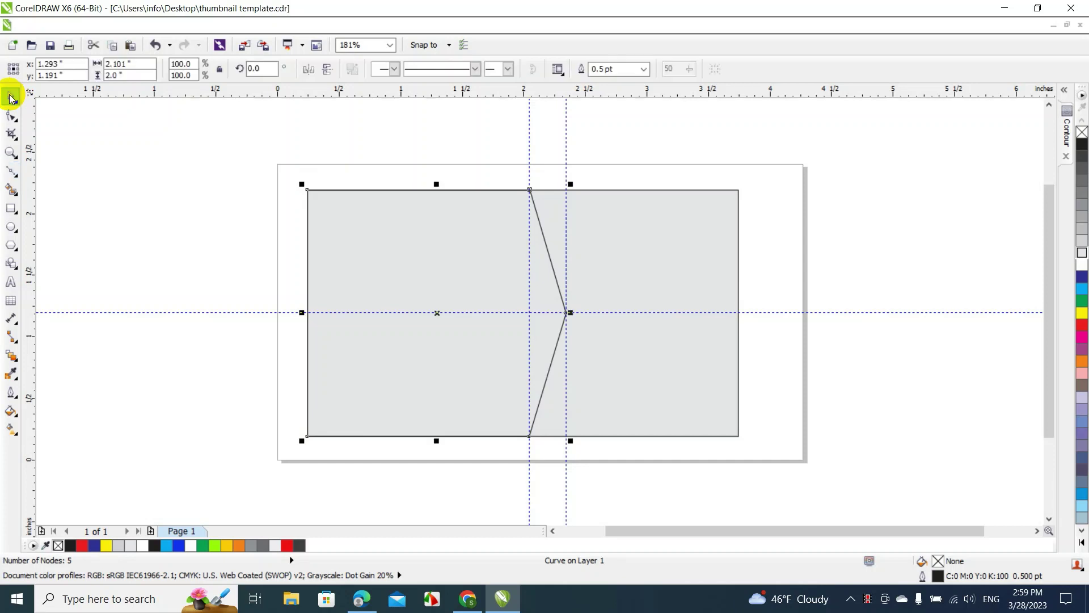
pyautogui.click(69, 545)
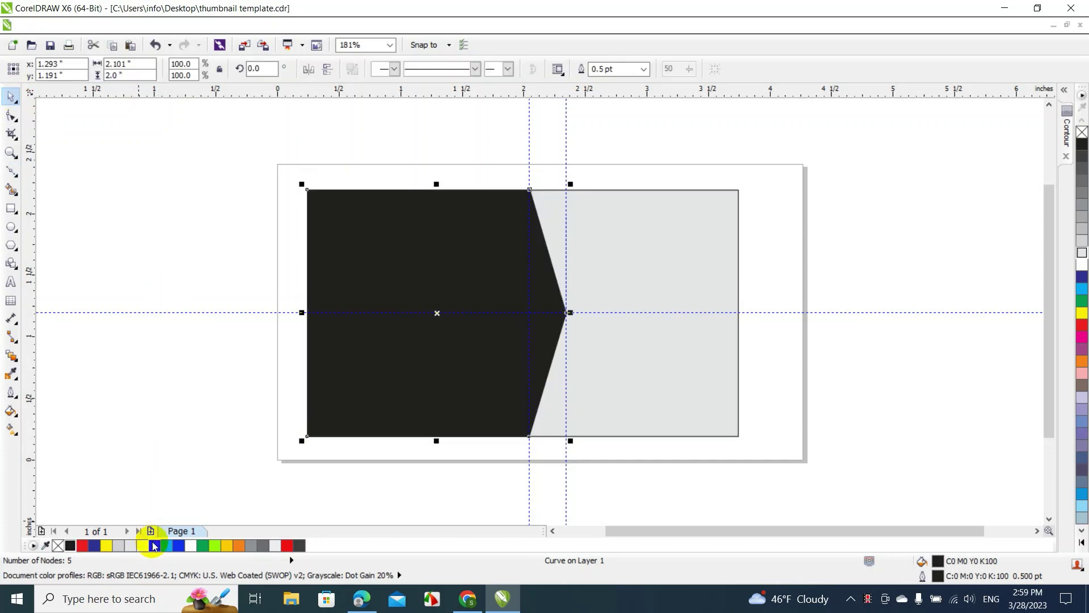
# Delete the horizontal guideline and both vertical guidelines
pyautogui.click(177, 430)
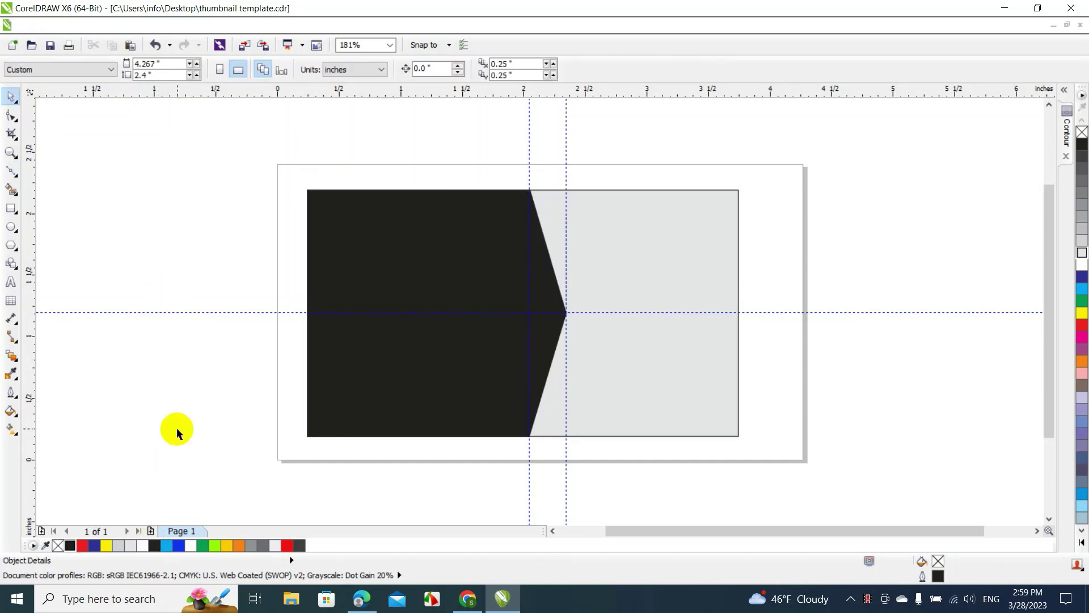
pyautogui.click(236, 312)
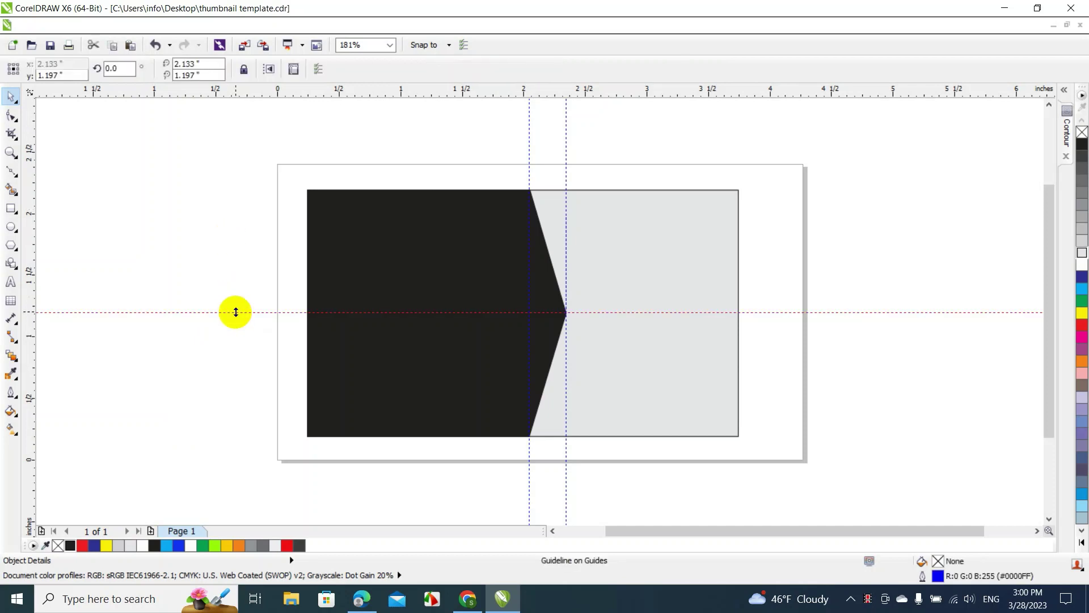
pyautogui.press('Delete')
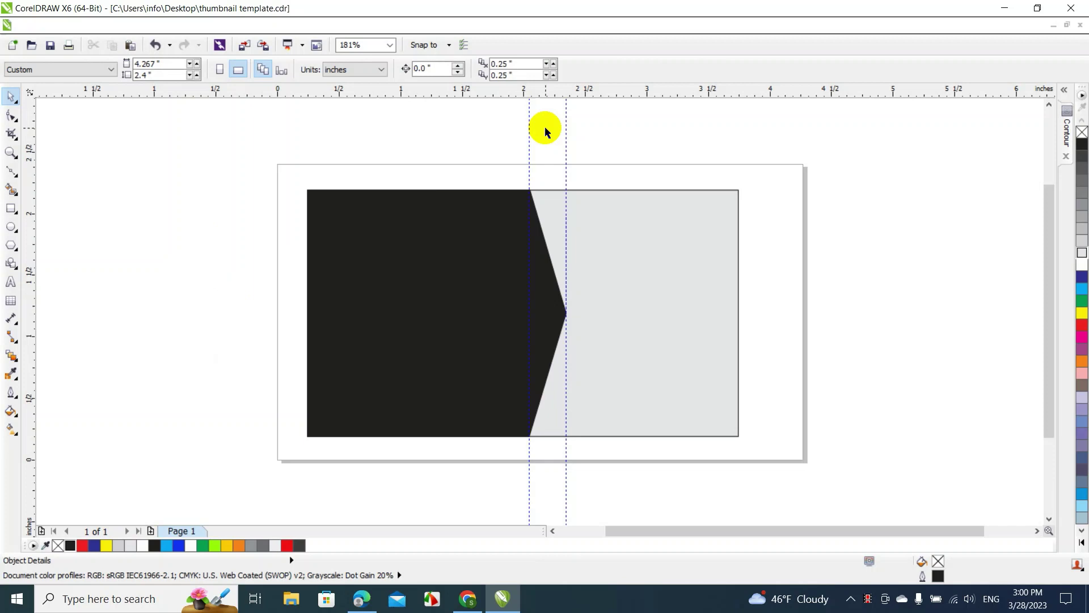
pyautogui.click(529, 129)
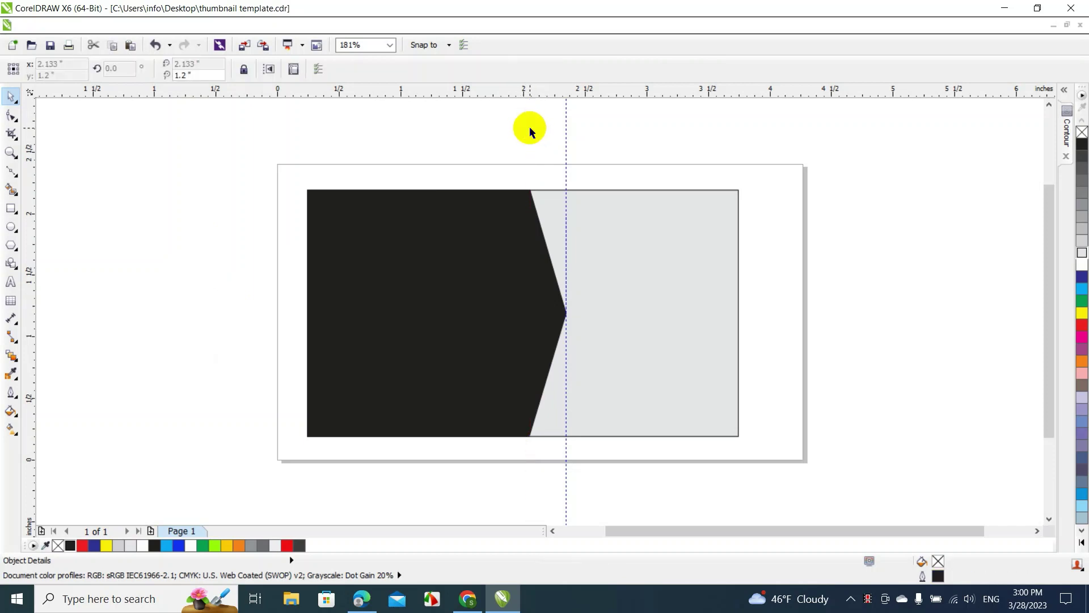
pyautogui.press('Delete')
pyautogui.click(565, 122)
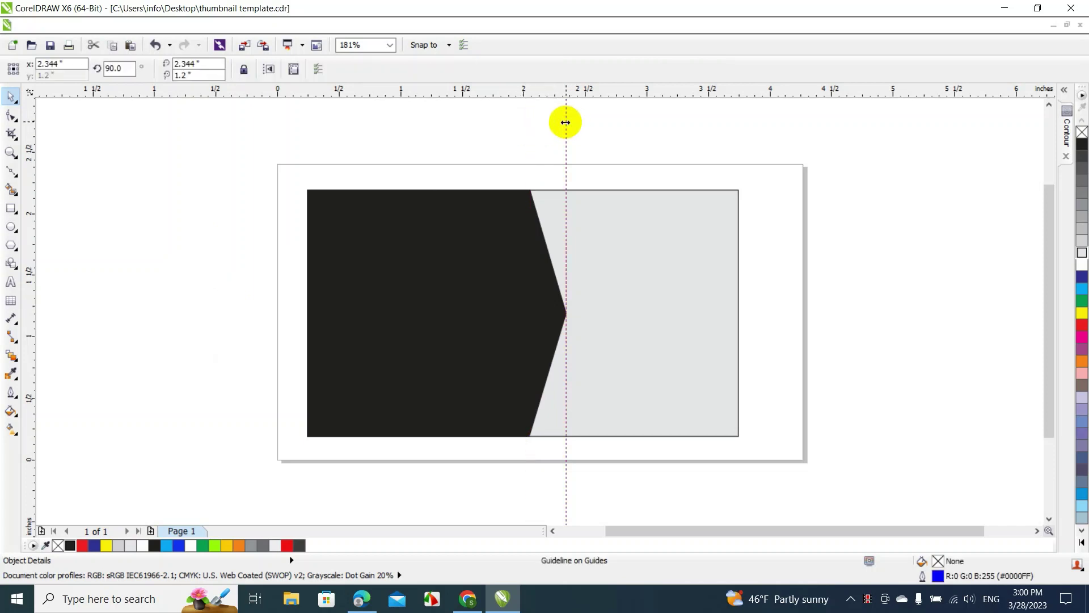
pyautogui.press('Delete')
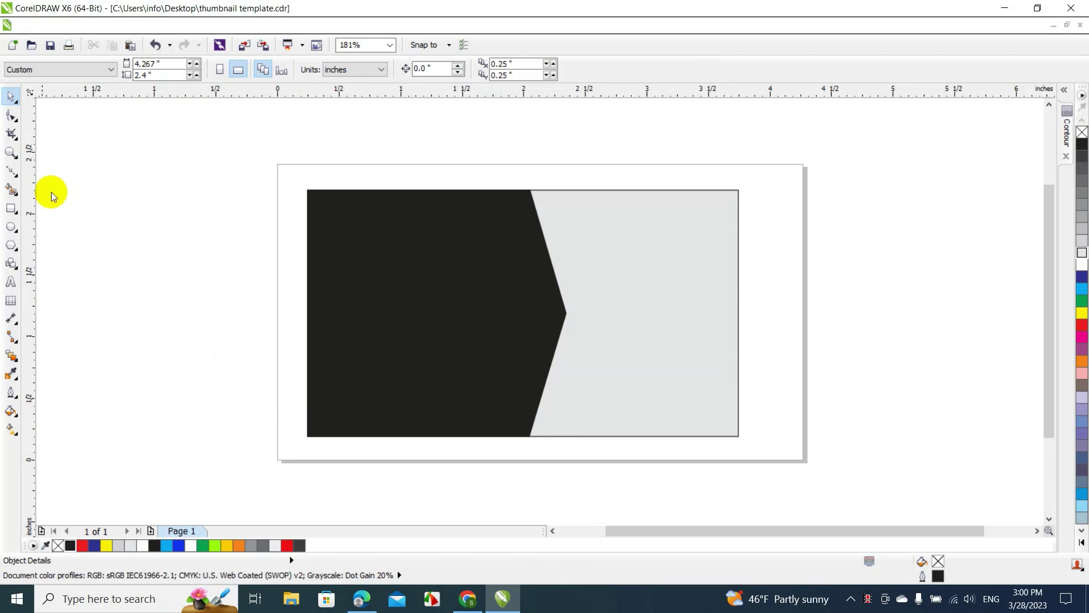
# Trace a chevron outline along the panel's top, tip and bottom nodes, with a second tip just right of it
pyautogui.click(12, 170)
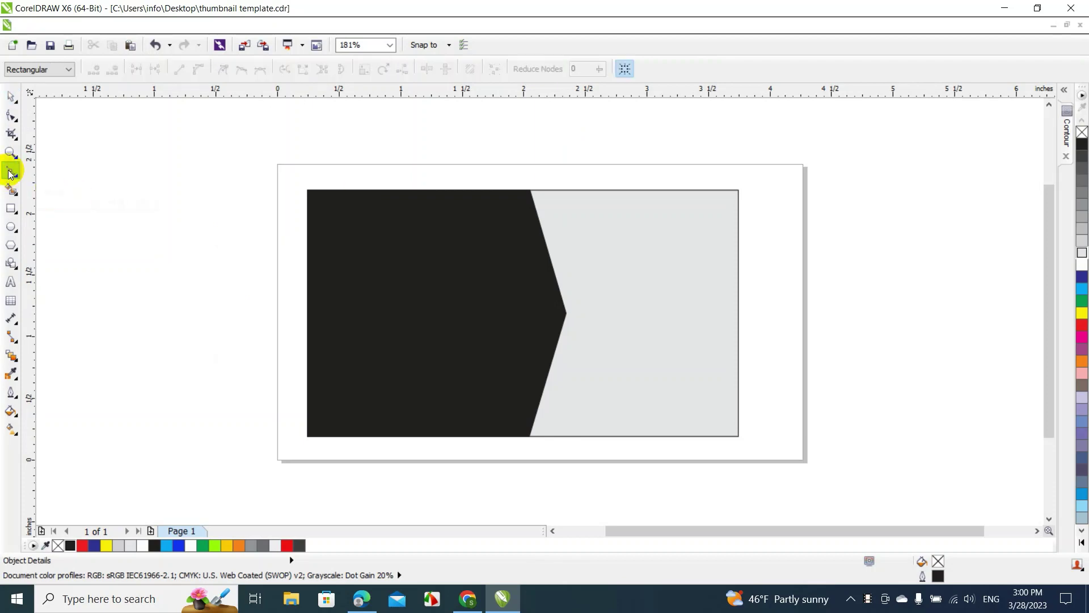
pyautogui.click(530, 189)
pyautogui.click(566, 312)
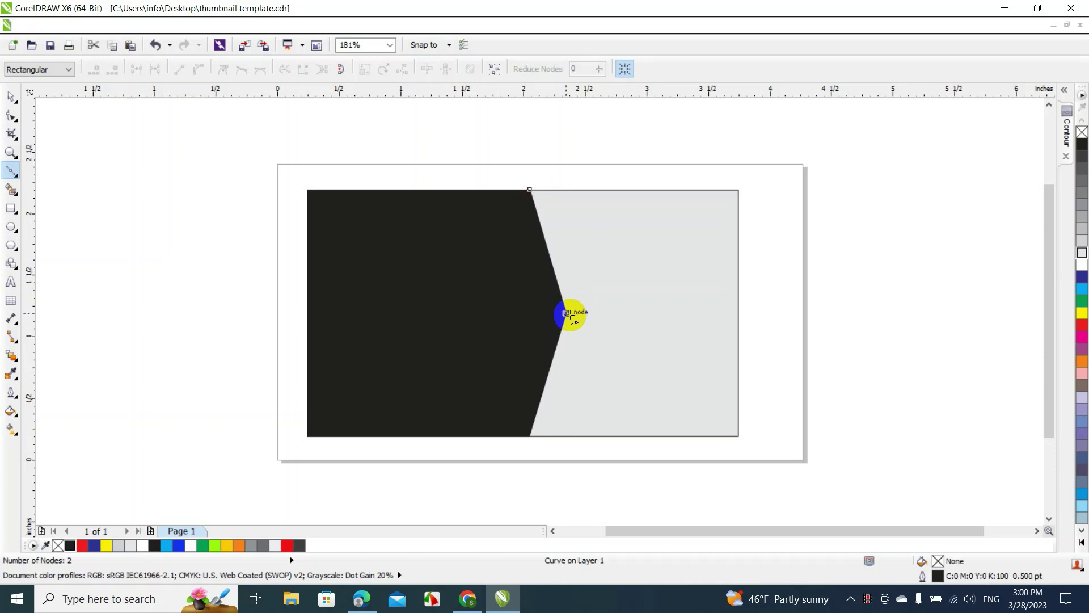
pyautogui.click(528, 436)
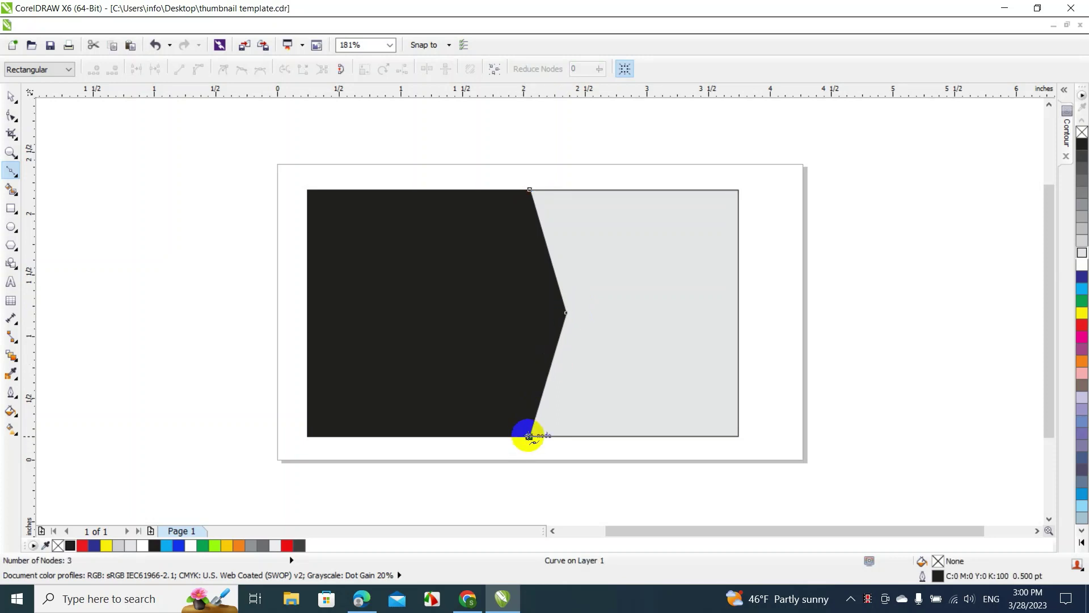
pyautogui.click(582, 313)
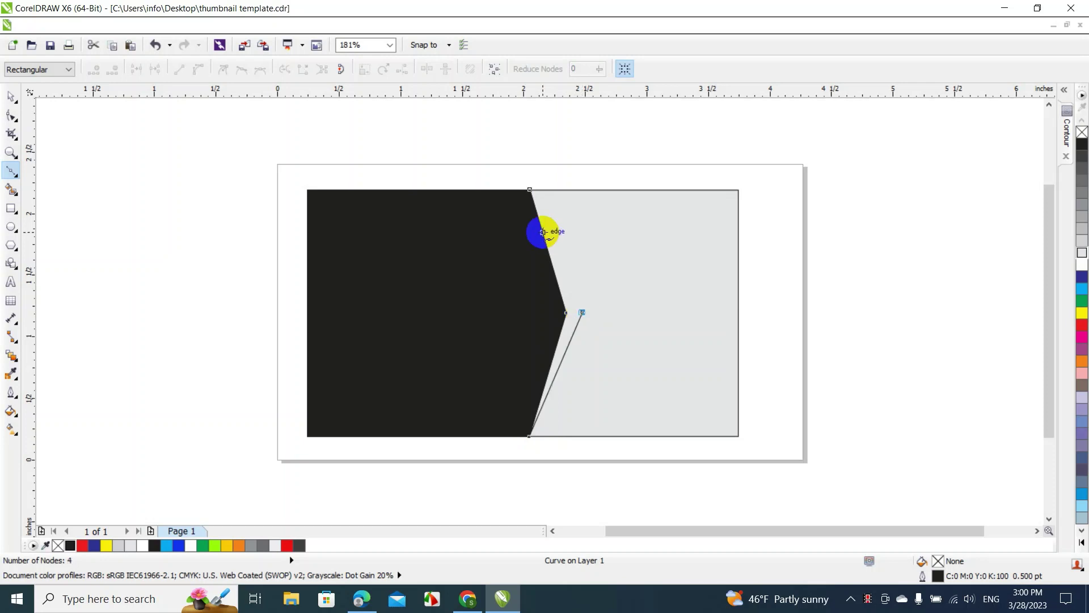
pyautogui.click(530, 190)
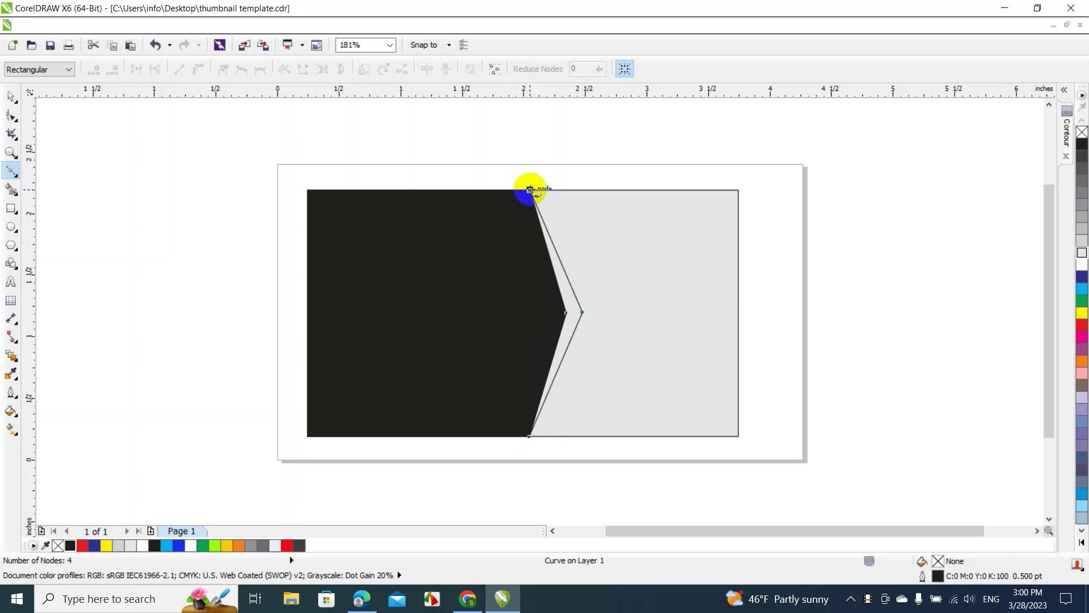
pyautogui.click(8, 100)
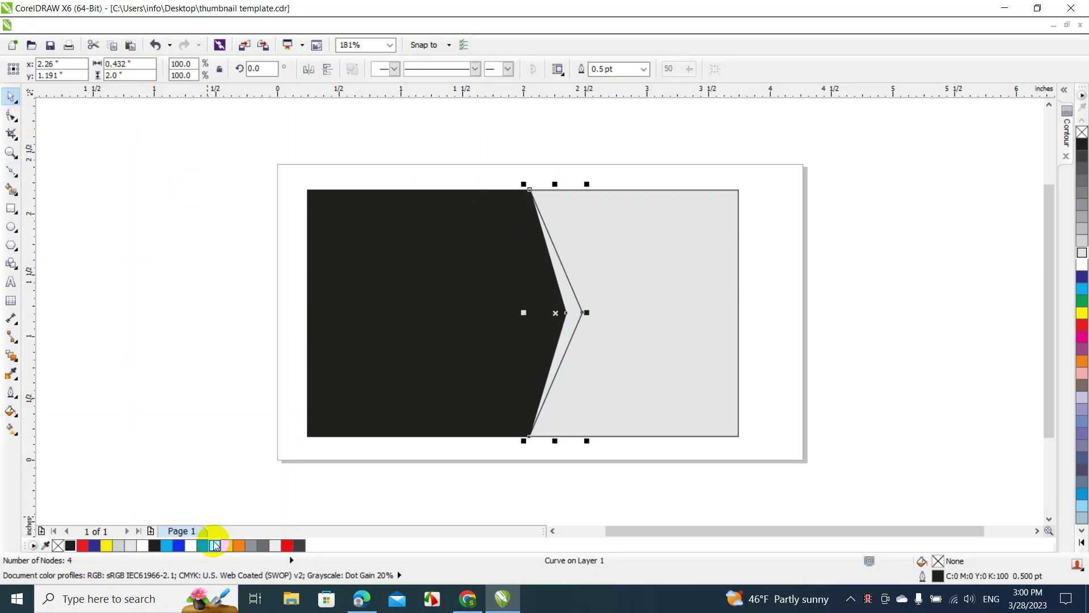
# Fill the stripe chartreuse (#99FF00) and remove its outline
pyautogui.click(215, 545)
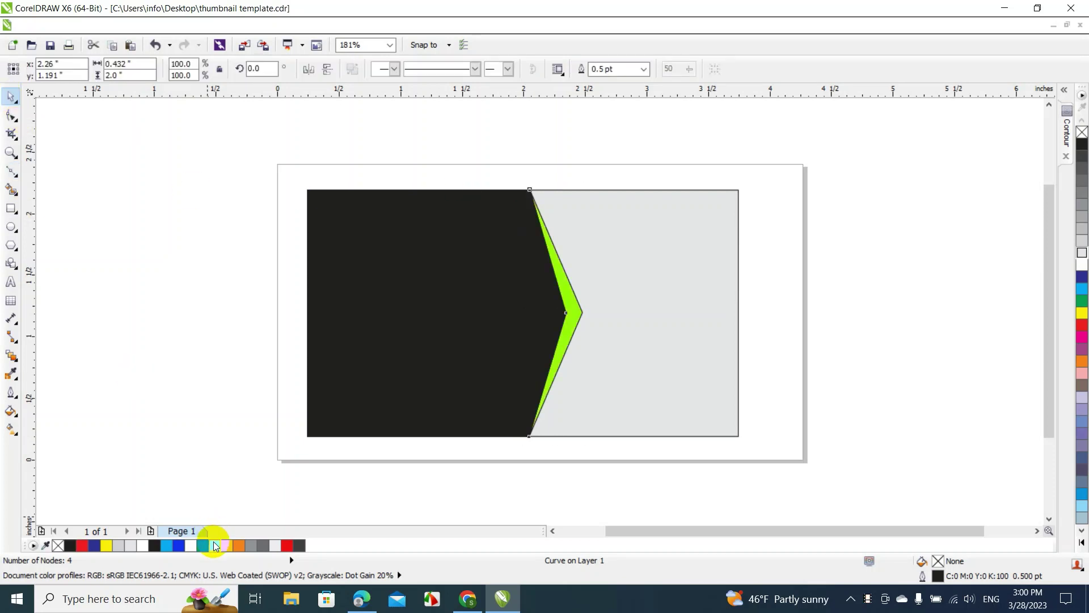
pyautogui.rightClick(1082, 132)
pyautogui.click(964, 211)
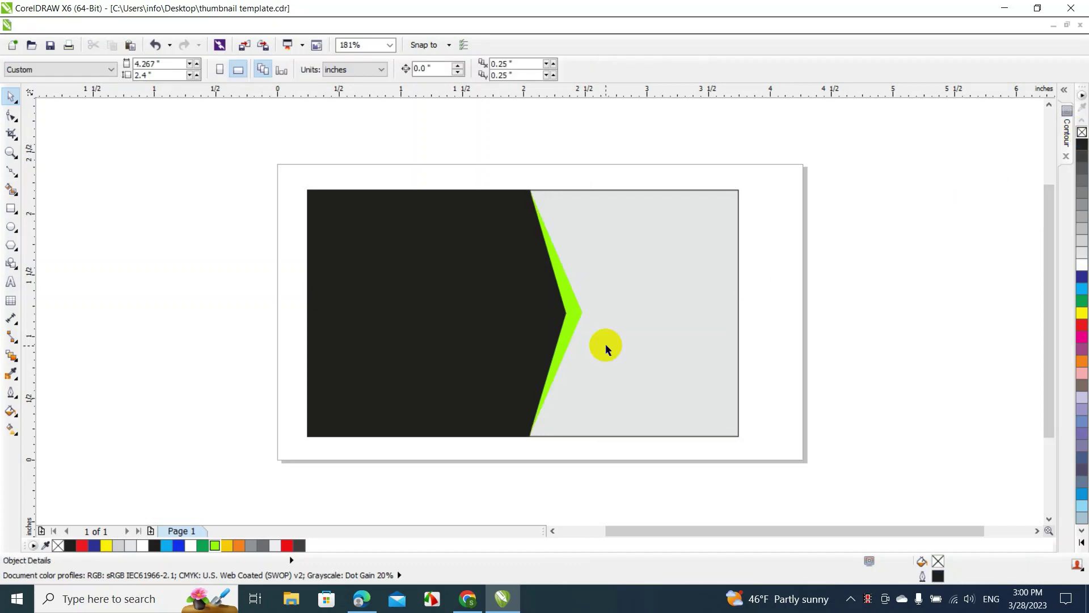
# Push the stripe's tip further right and extend its edges to the card's top and bottom
pyautogui.doubleClick(572, 315)
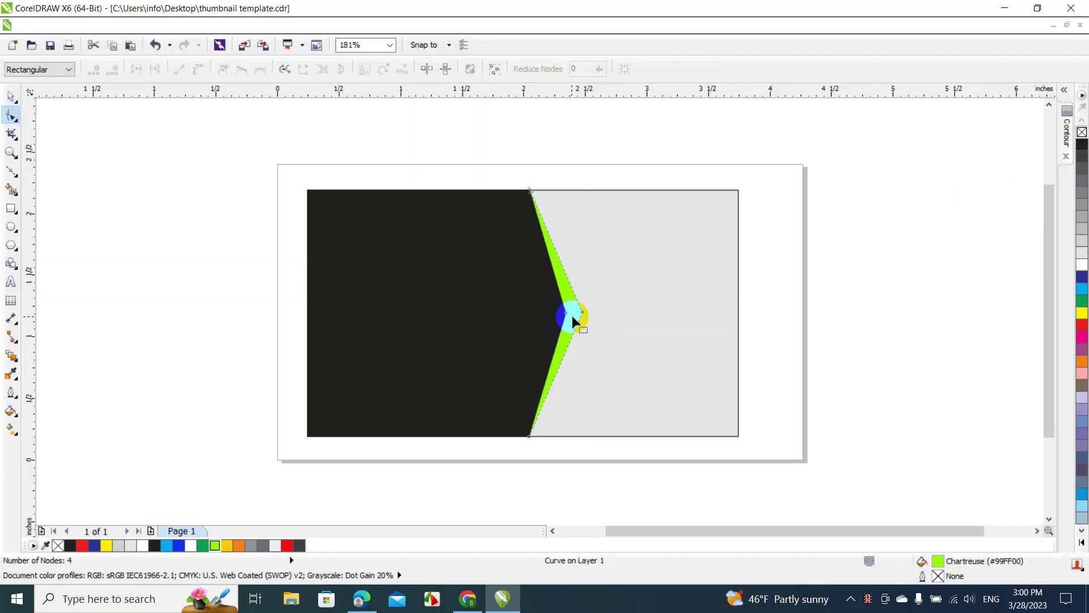
pyautogui.moveTo(584, 314); pyautogui.dragTo(591, 315)
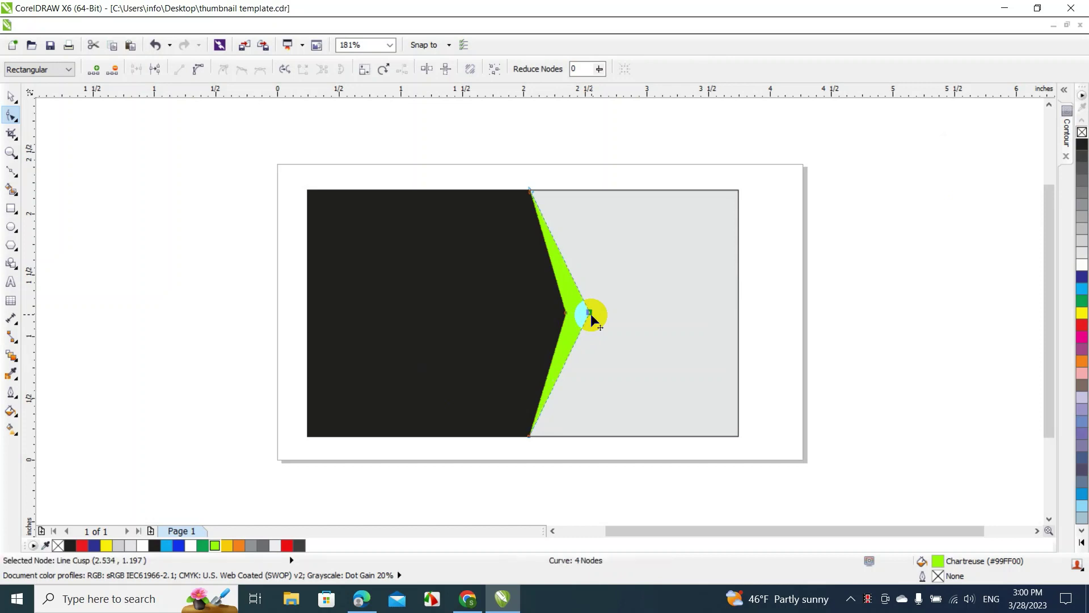
pyautogui.doubleClick(542, 409)
pyautogui.moveTo(543, 413); pyautogui.dragTo(547, 435)
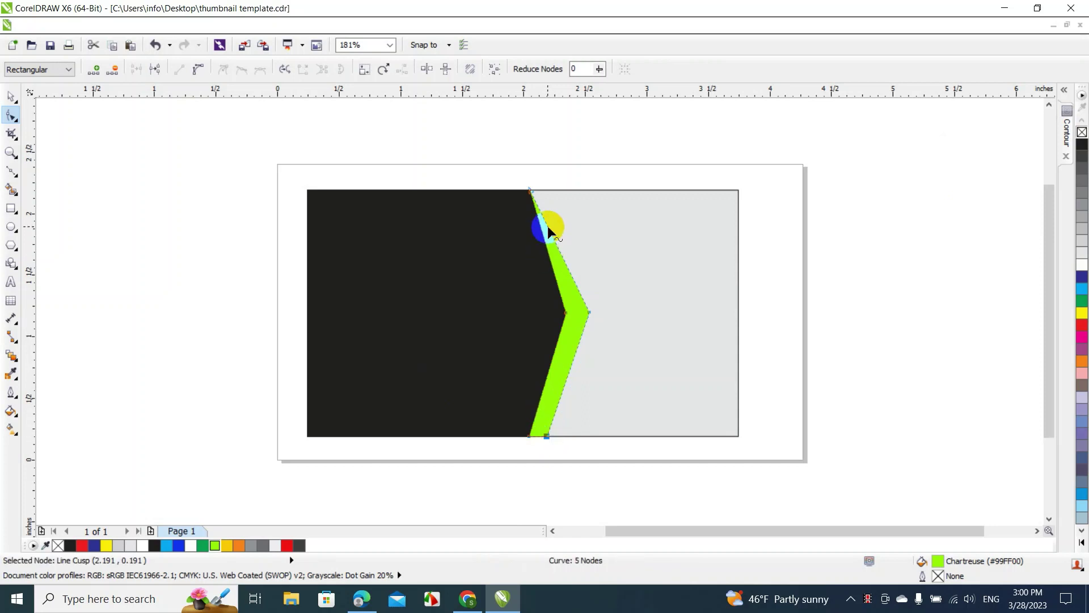
pyautogui.doubleClick(540, 210)
pyautogui.moveTo(539, 209); pyautogui.dragTo(544, 191)
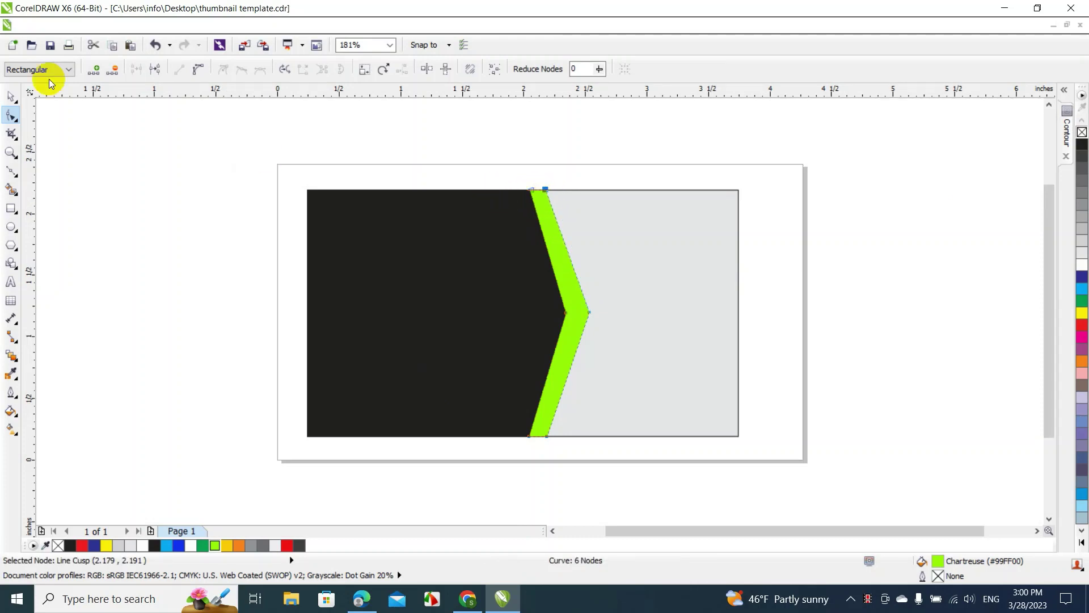
# Try adding and pulling out a node on the stripe's right edge, then undo it
pyautogui.click(11, 97)
pyautogui.click(142, 170)
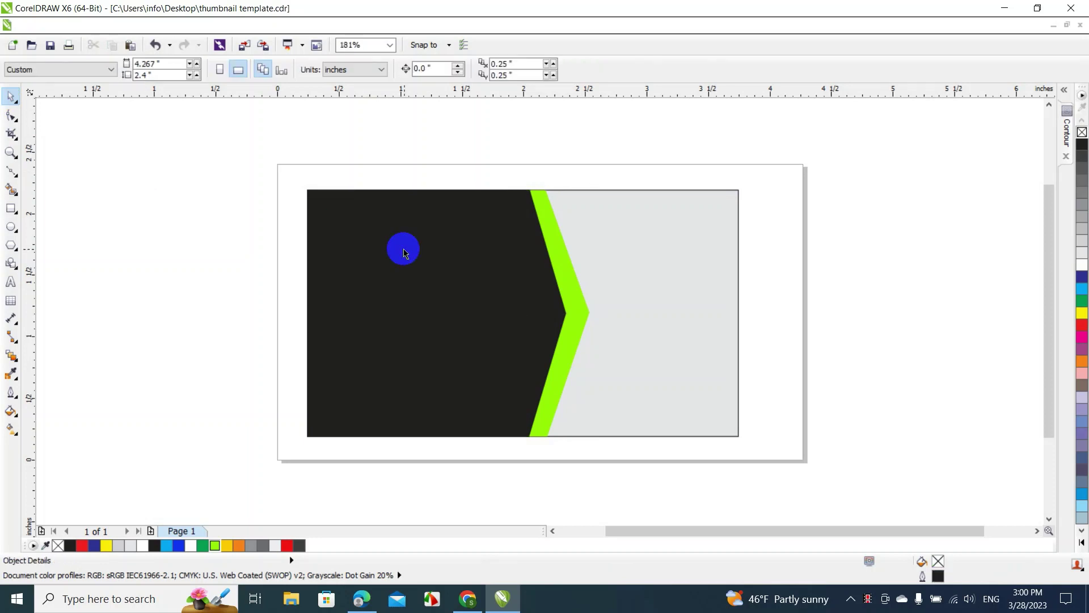
pyautogui.click(575, 292)
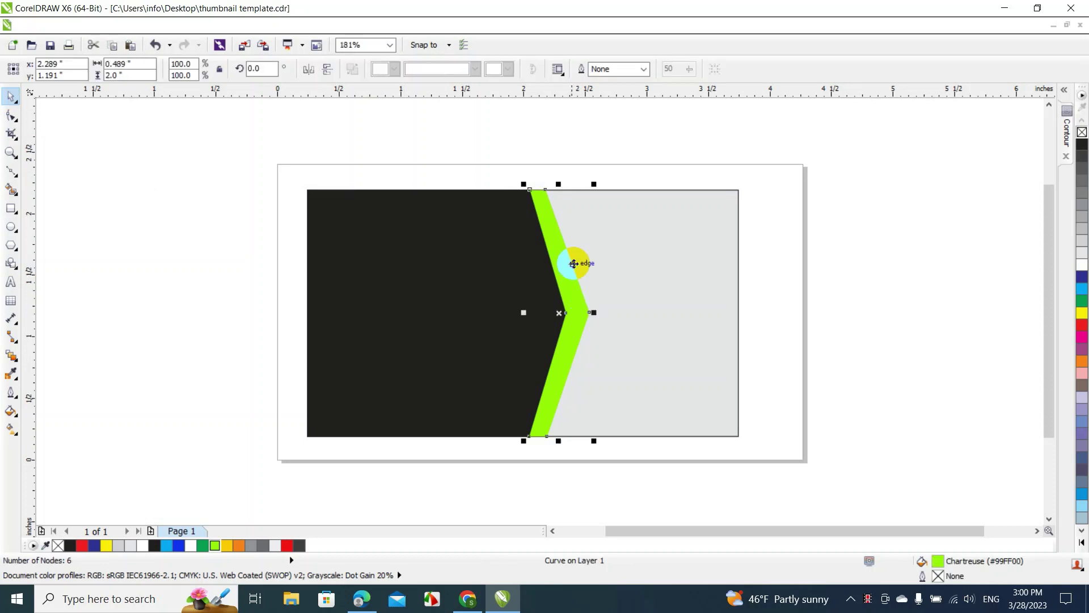
pyautogui.doubleClick(574, 263)
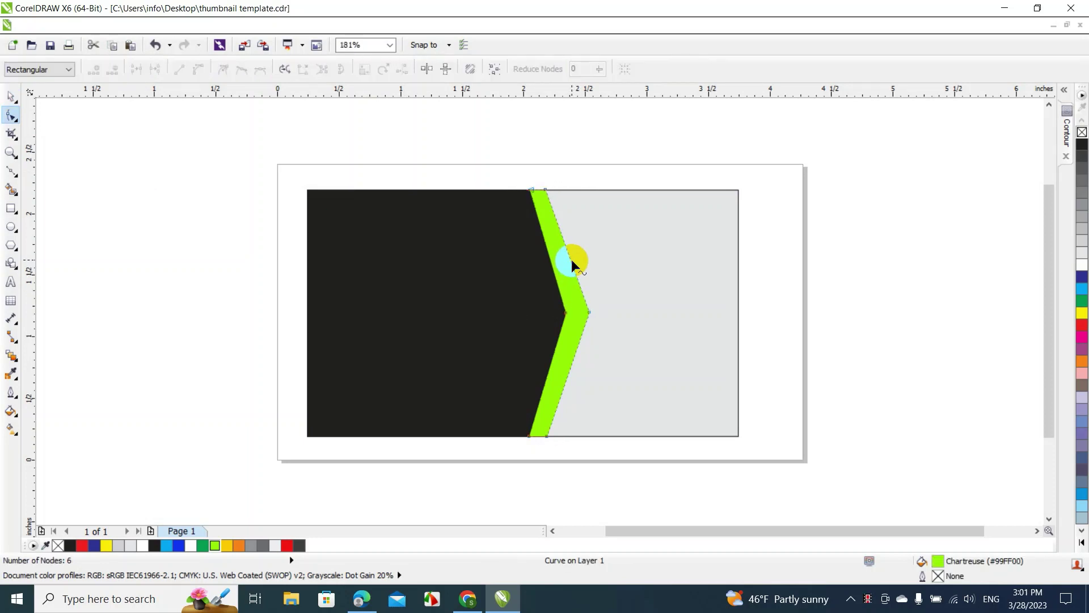
pyautogui.doubleClick(571, 260)
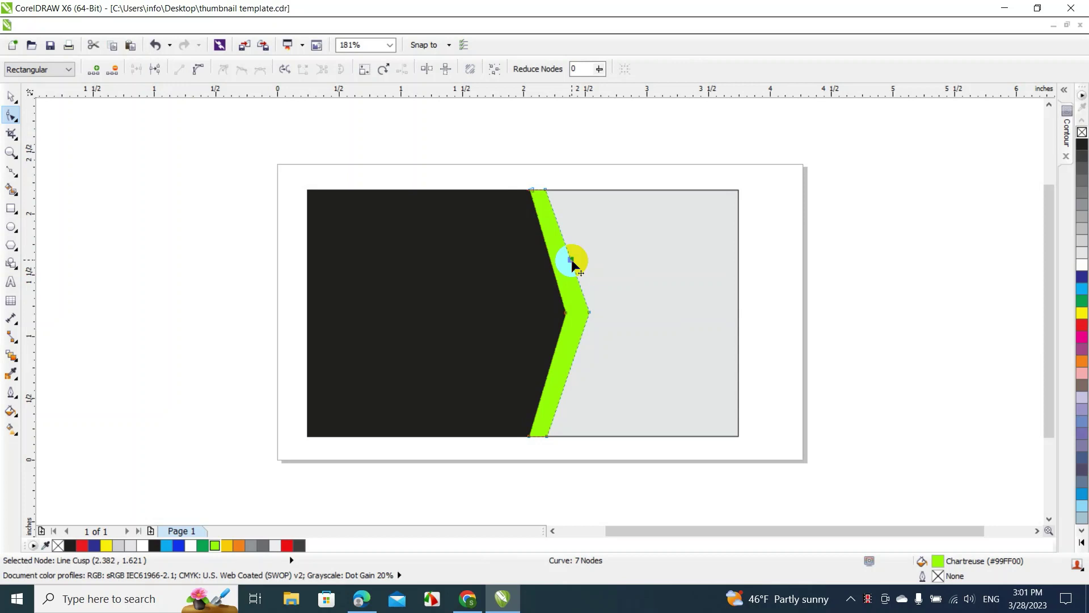
pyautogui.moveTo(571, 260); pyautogui.dragTo(621, 246)
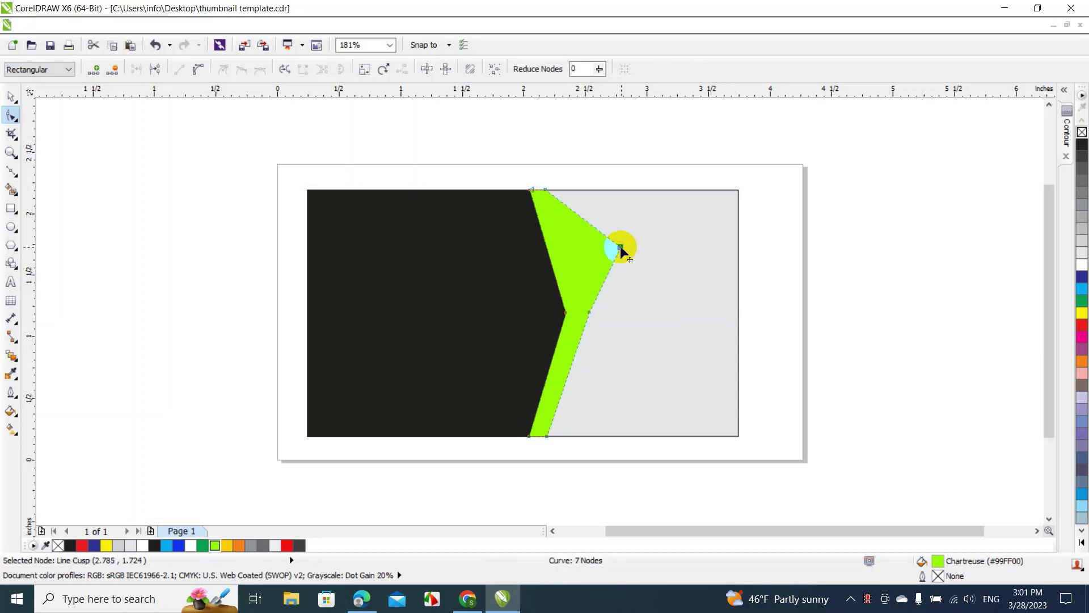
pyautogui.hotkey('ctrl', 'z')
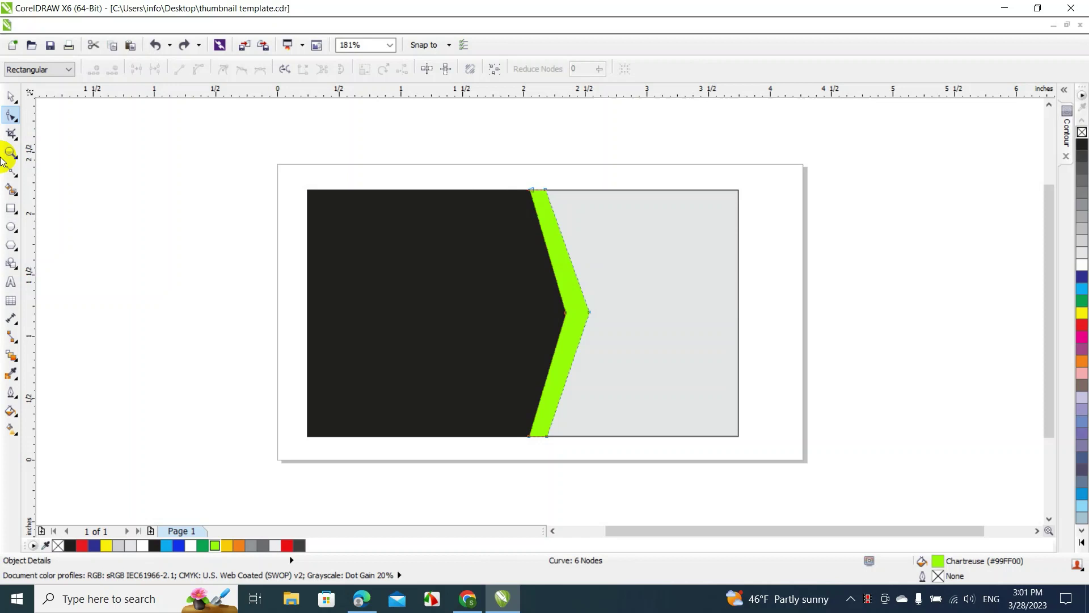
pyautogui.click(10, 96)
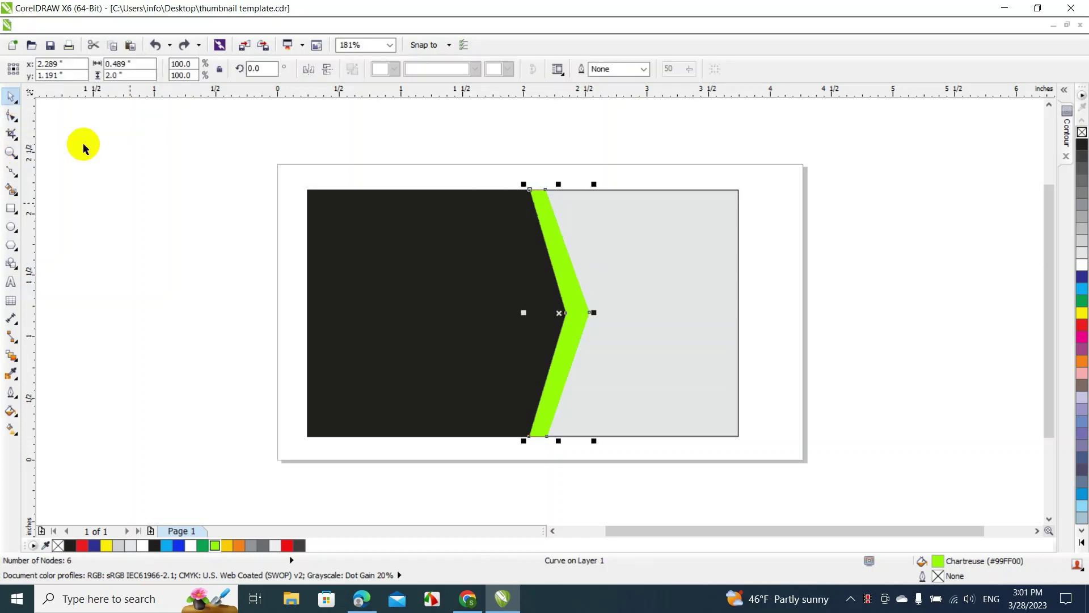
pyautogui.click(160, 277)
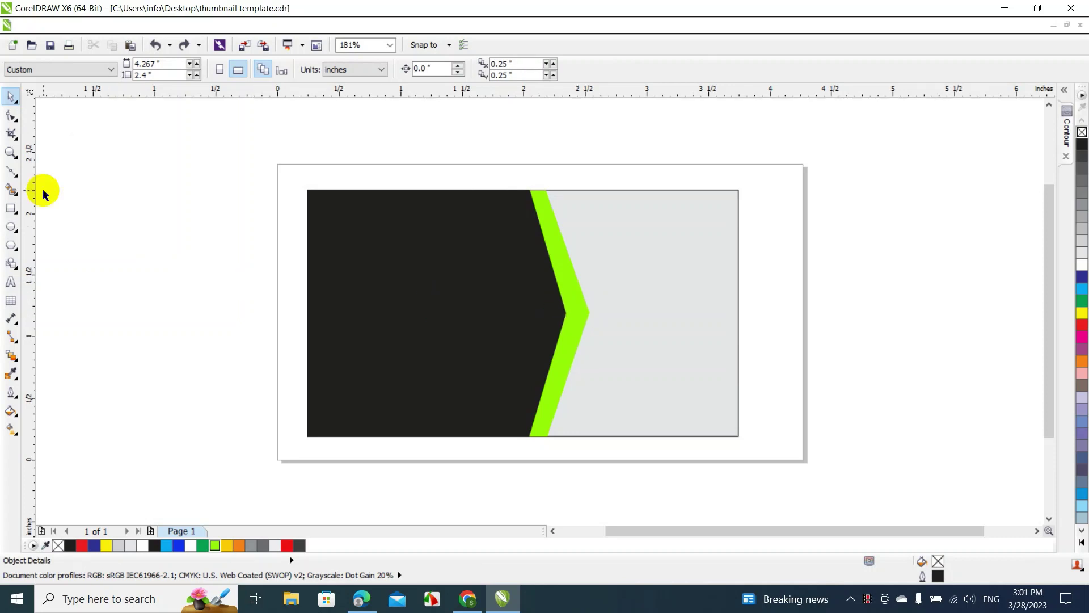
# Draw a triangle from the chevron tip down to two points on the card's bottom edge
pyautogui.click(10, 171)
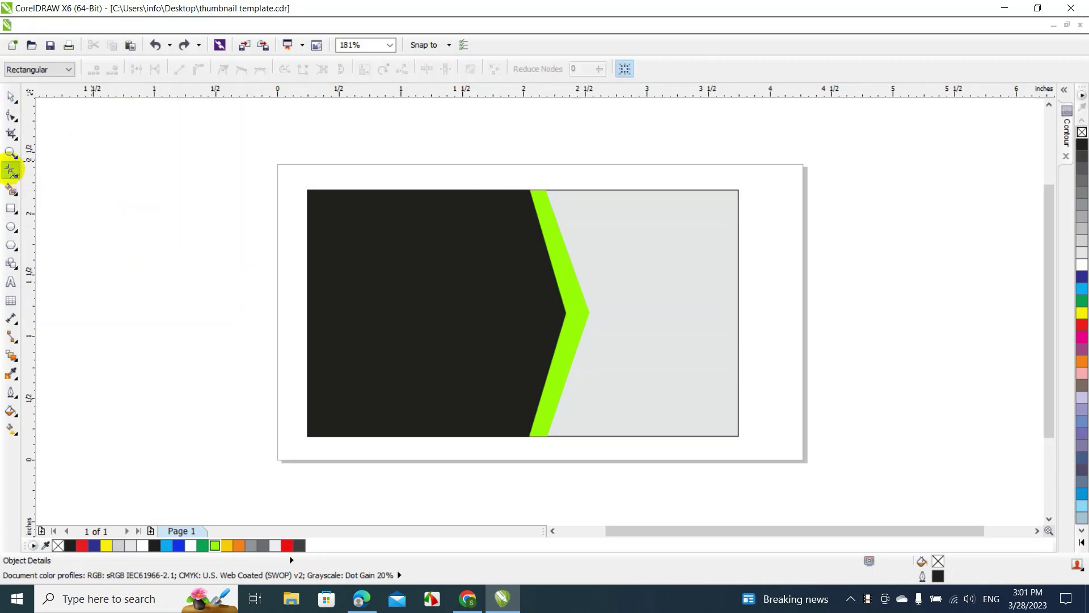
pyautogui.click(565, 312)
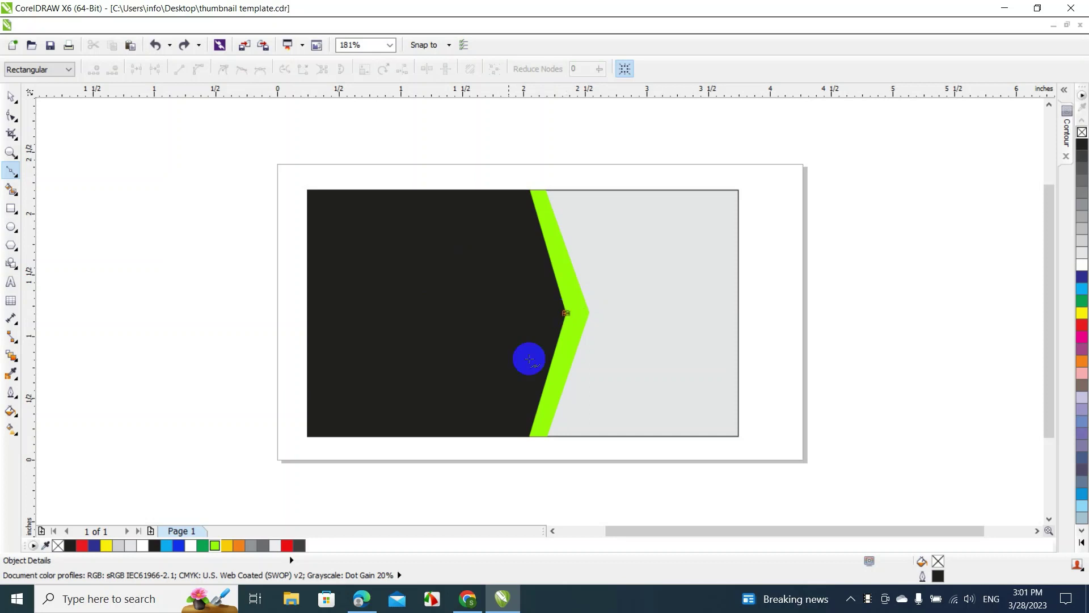
pyautogui.click(492, 436)
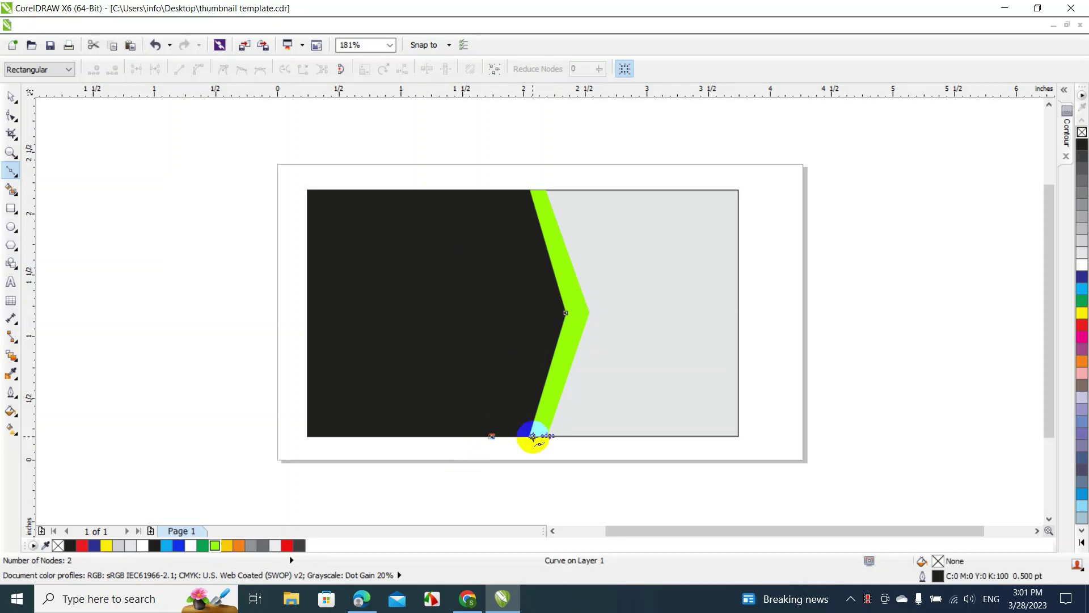
pyautogui.click(528, 436)
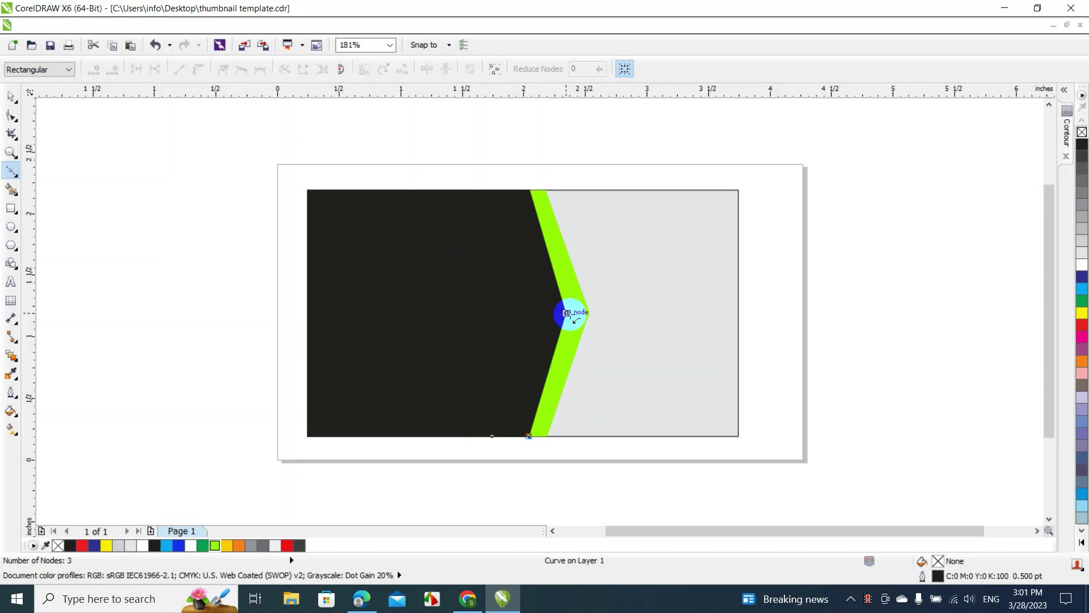
pyautogui.click(566, 312)
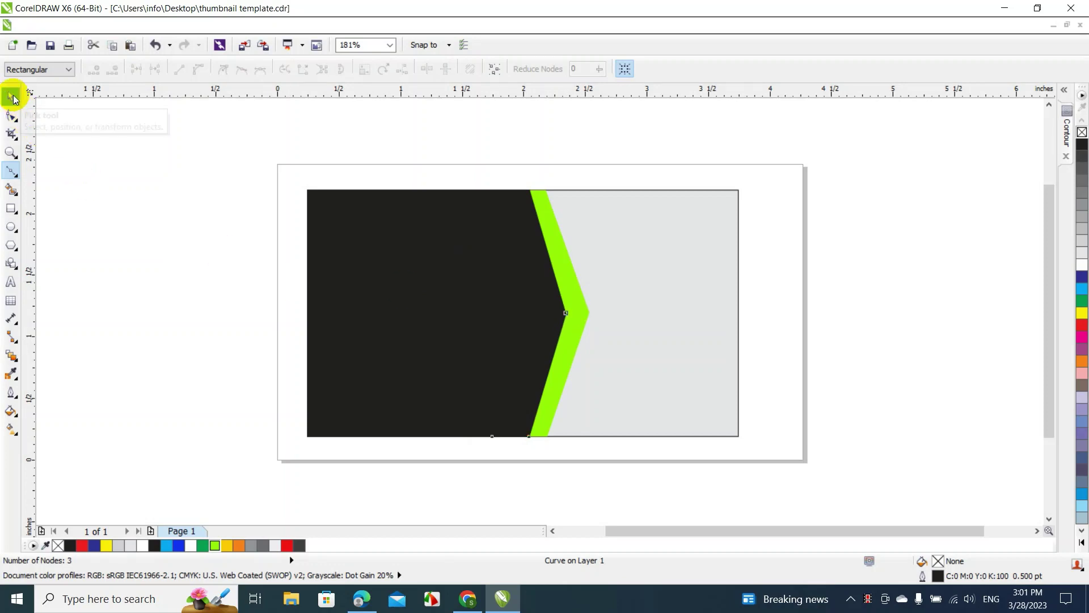
# Fill the triangle 50% black without an outline, then change its fill to green
pyautogui.click(10, 97)
pyautogui.click(251, 545)
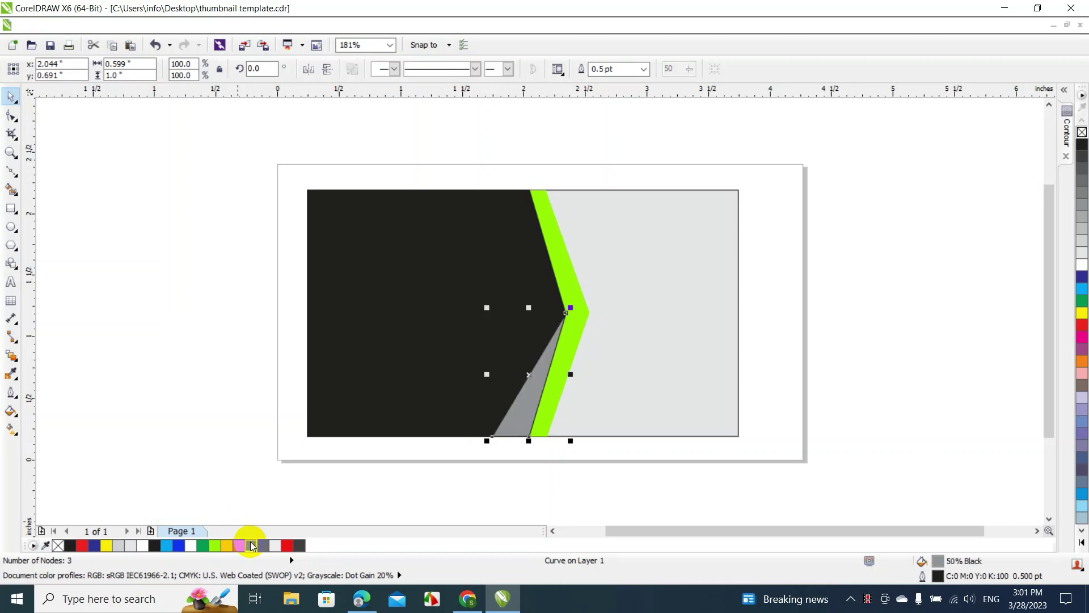
pyautogui.rightClick(1082, 132)
pyautogui.click(941, 243)
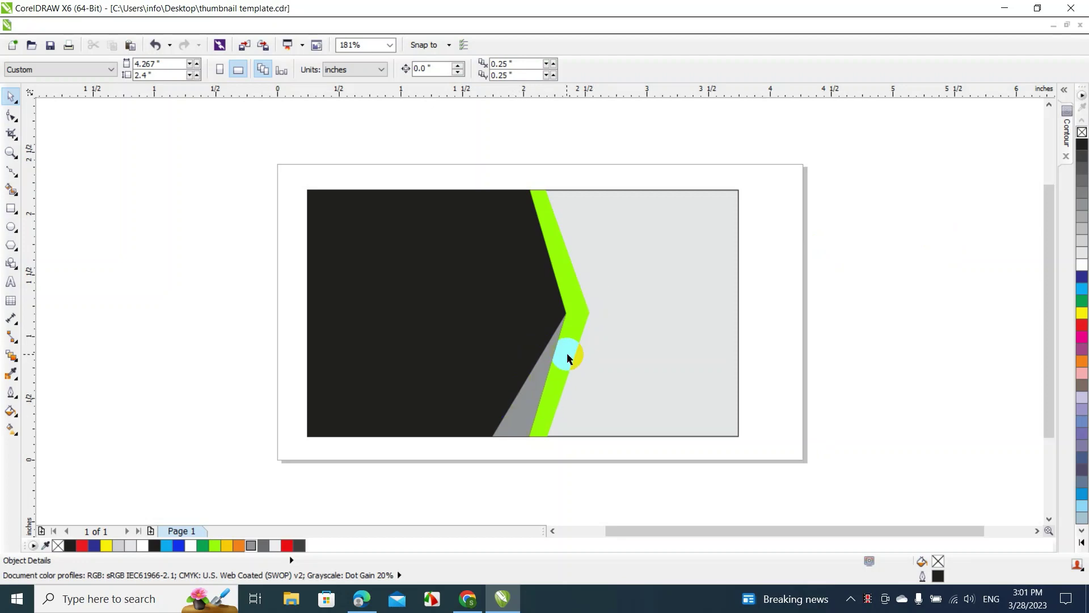
pyautogui.click(536, 385)
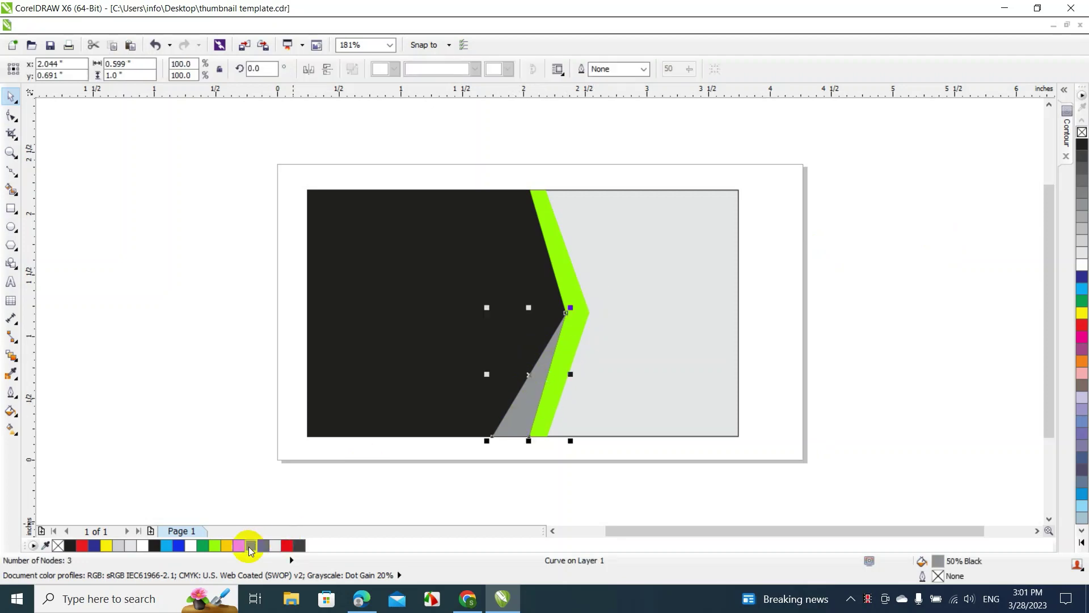
pyautogui.click(201, 546)
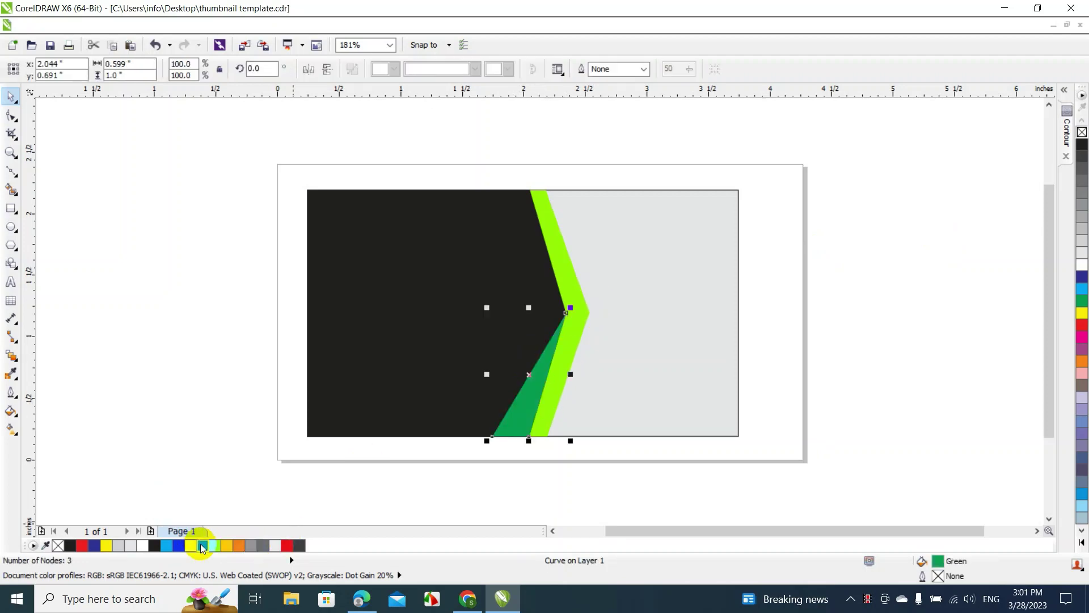
pyautogui.click(186, 389)
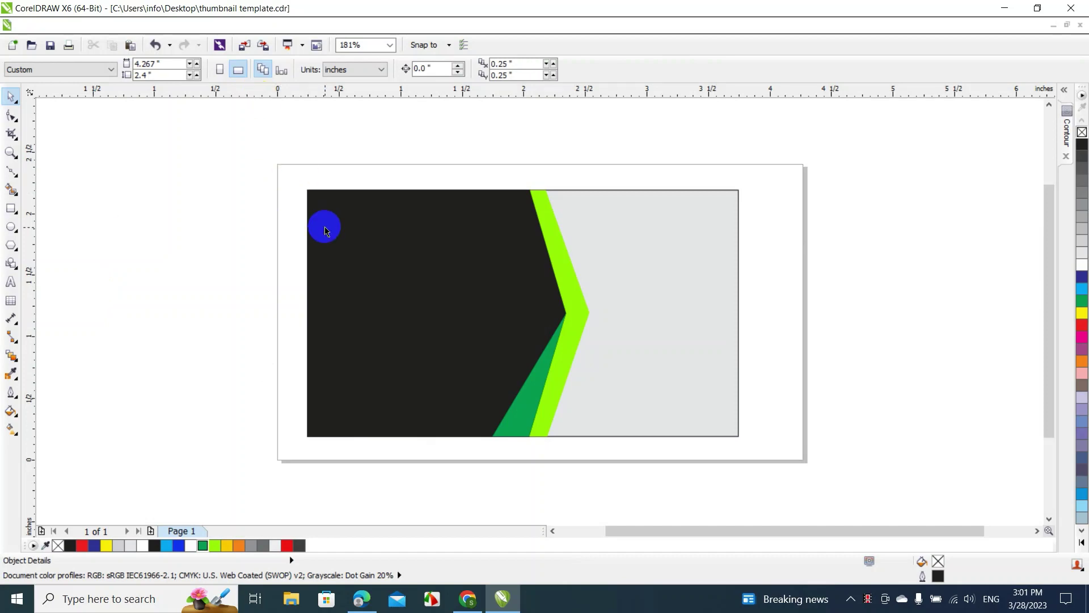
# Select all four card shapes and mirror them horizontally so the black panel sits right
pyautogui.moveTo(290, 166); pyautogui.dragTo(793, 476)
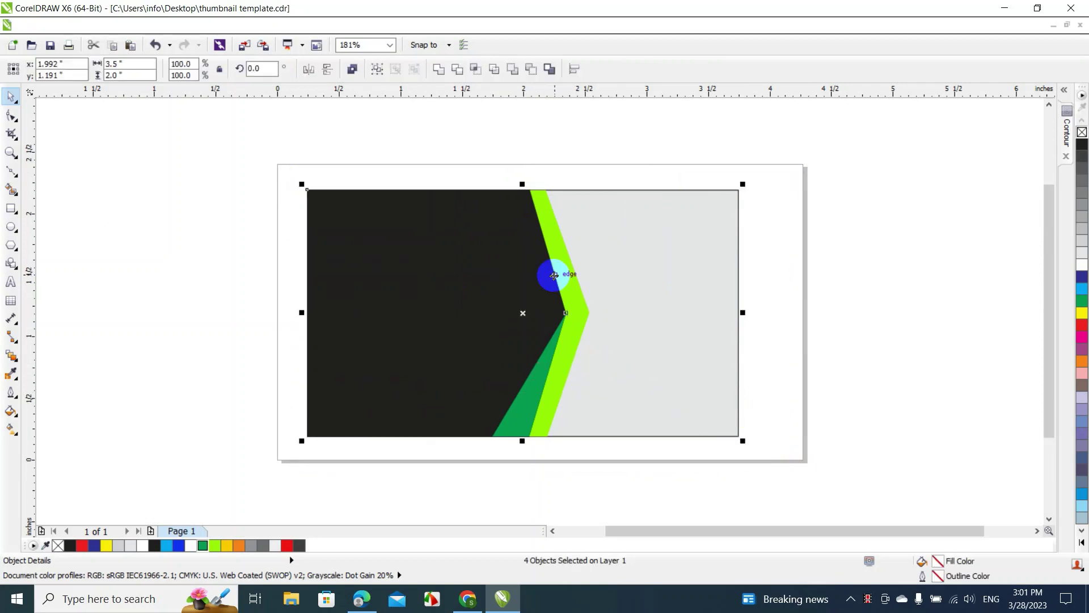
pyautogui.click(309, 70)
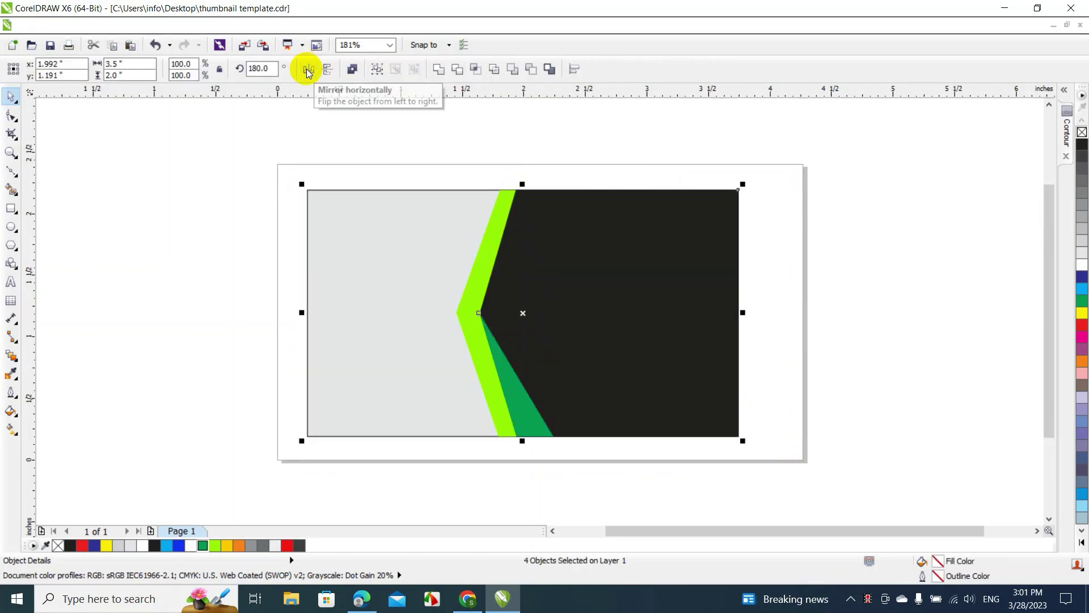
pyautogui.click(308, 69)
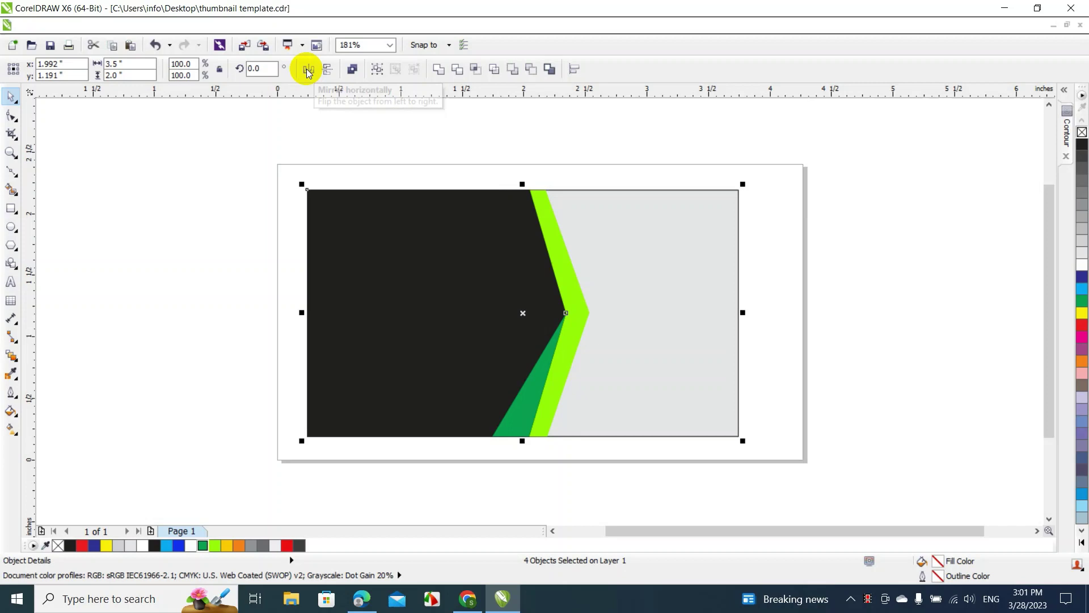
pyautogui.click(308, 70)
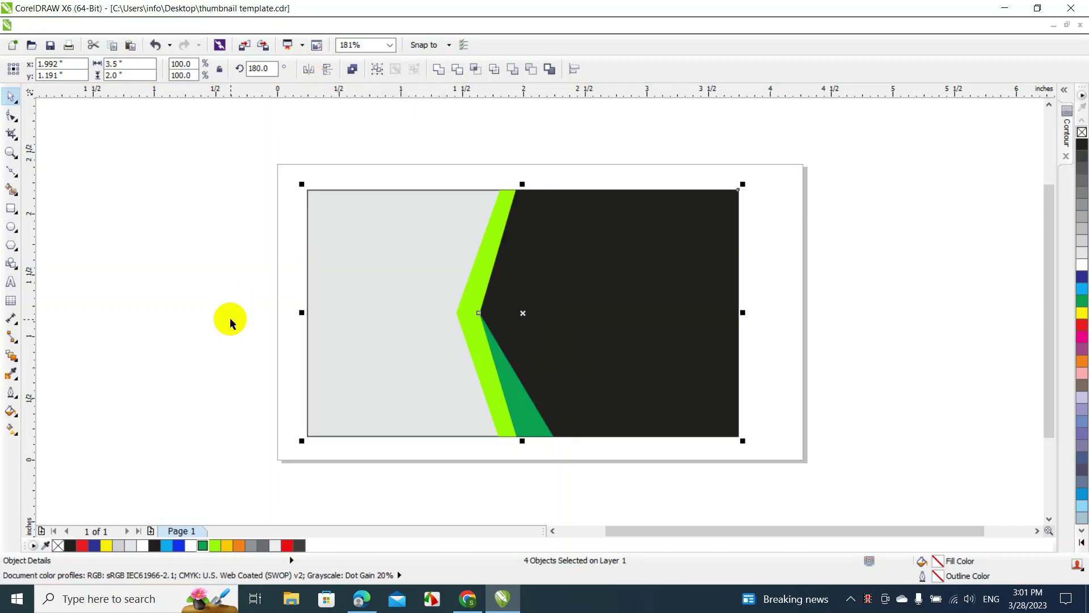
pyautogui.click(246, 379)
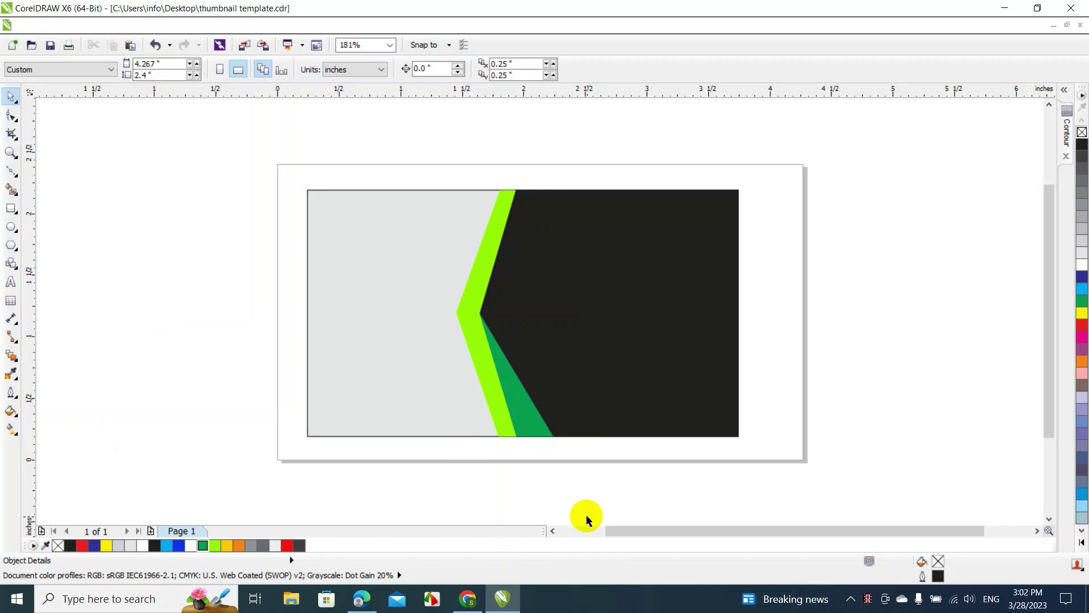
pyautogui.moveTo(640, 531); pyautogui.dragTo(593, 533)
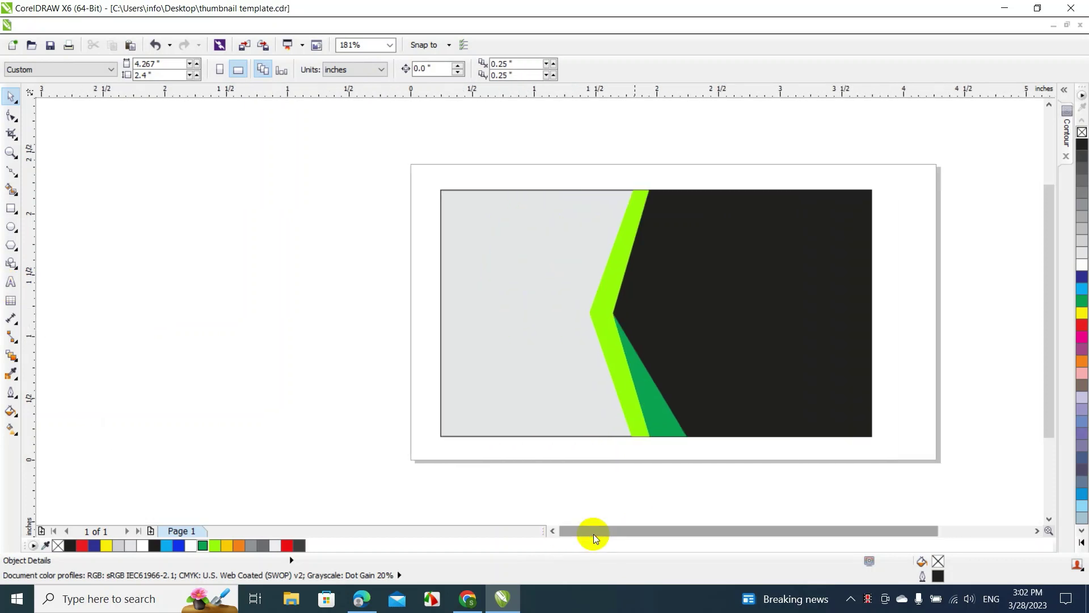
# Draw a closed seven-point leaf outline with a deep inner vein notch left of the card
pyautogui.click(14, 180)
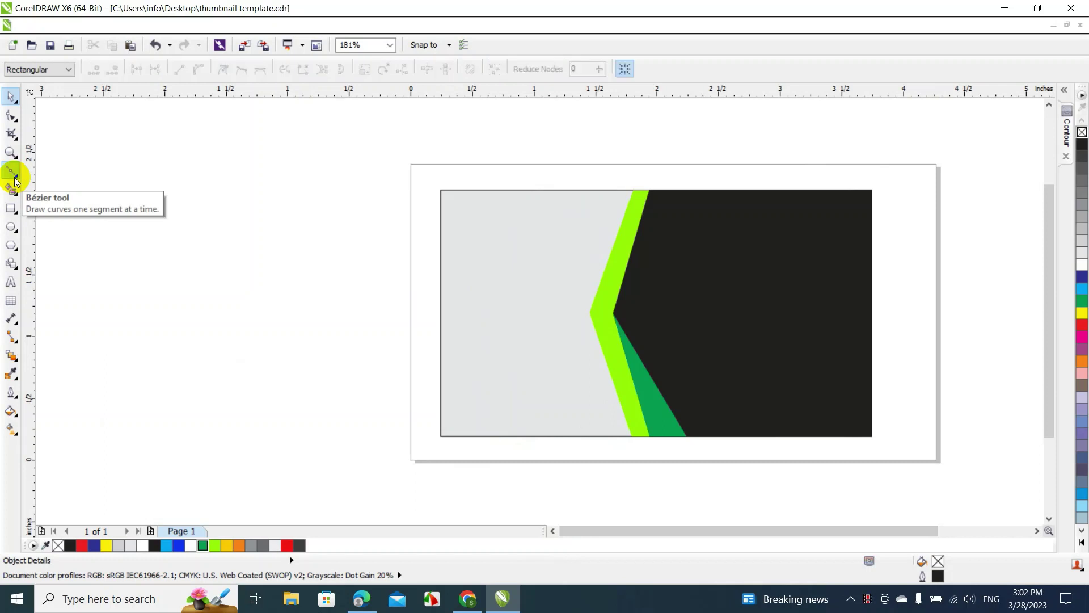
pyautogui.click(190, 314)
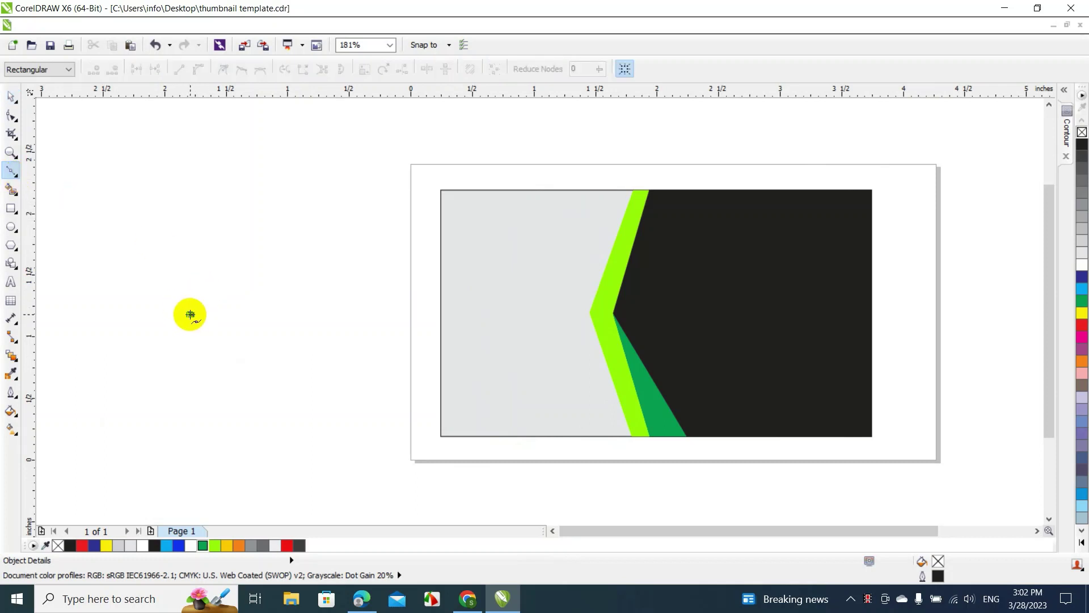
pyautogui.click(251, 294)
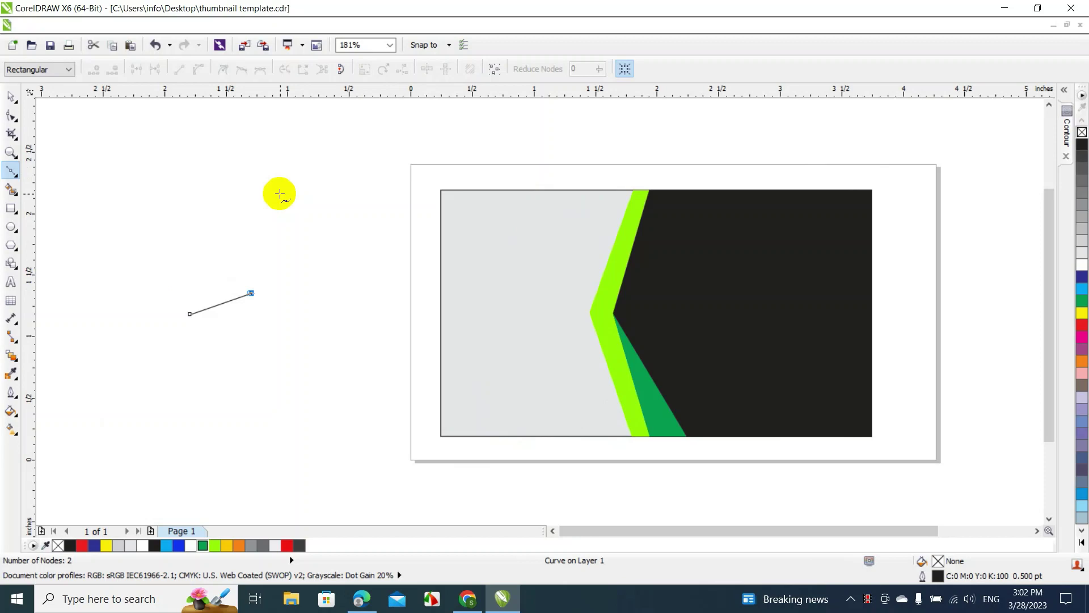
pyautogui.click(277, 140)
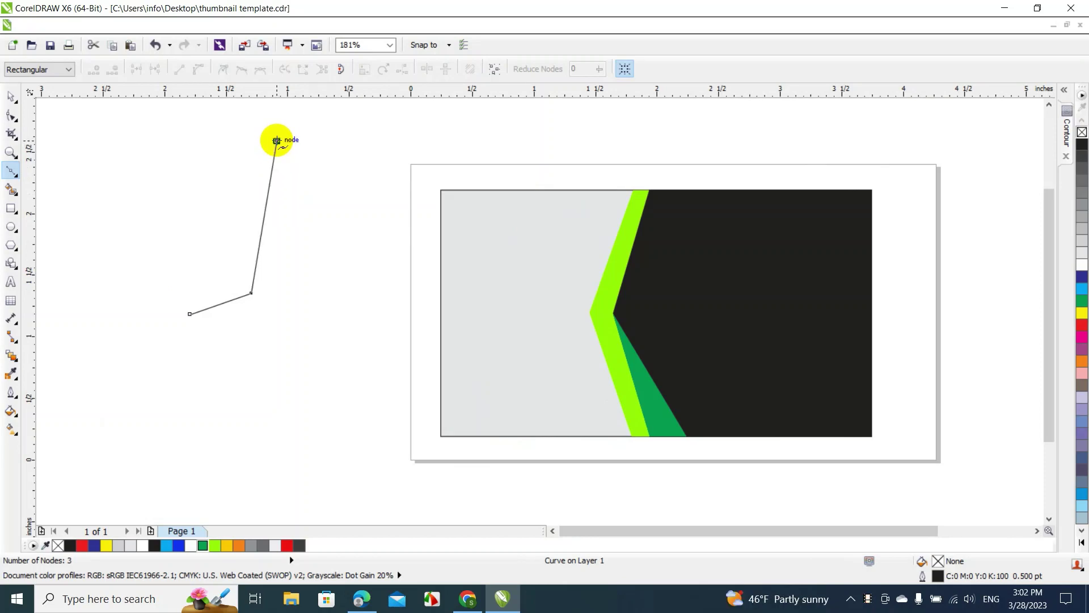
pyautogui.click(165, 185)
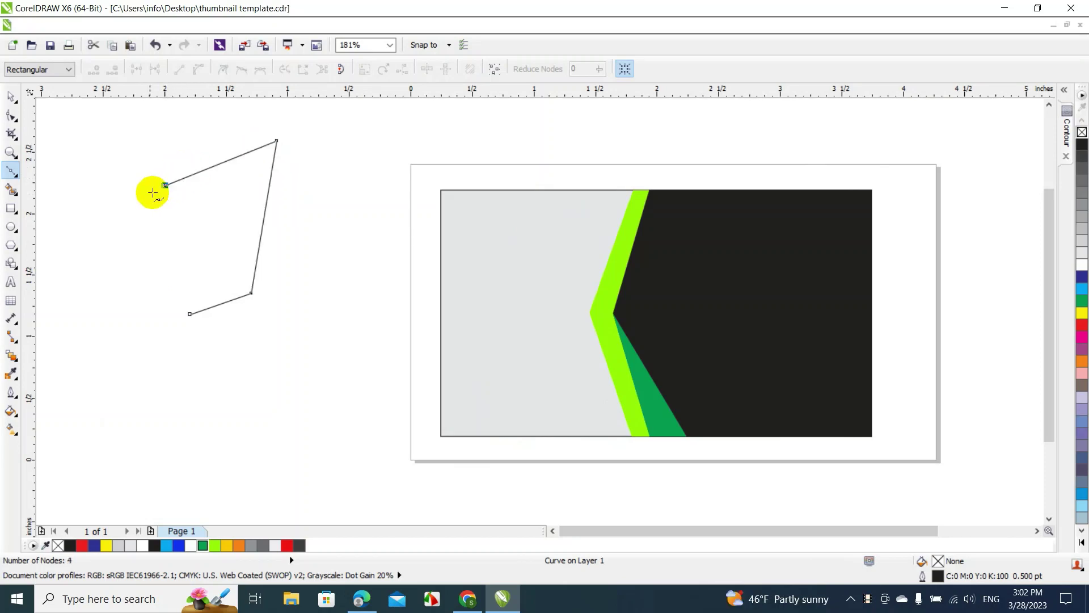
pyautogui.click(136, 300)
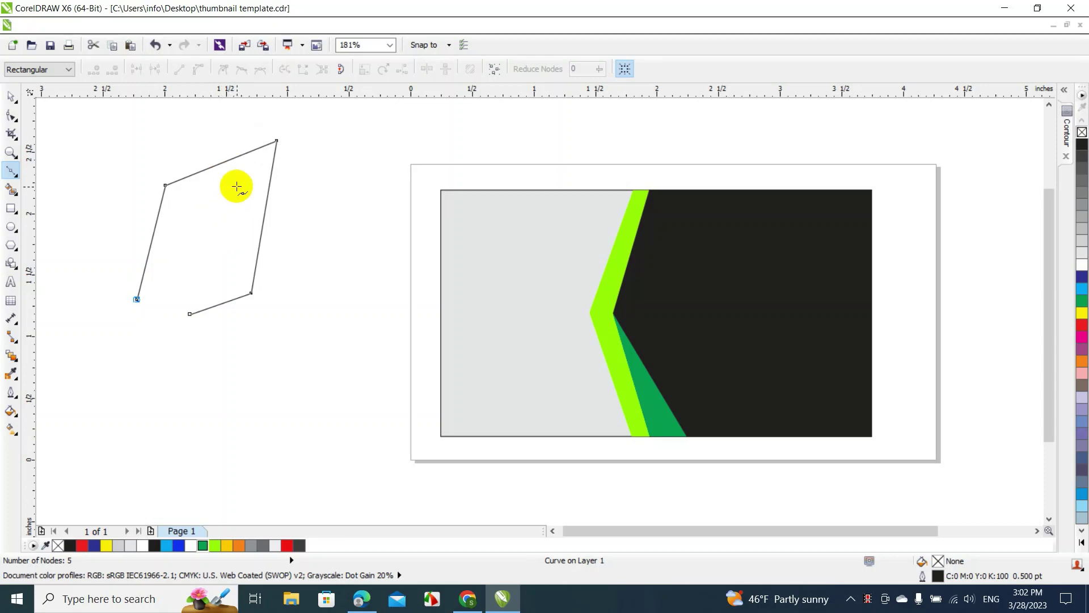
pyautogui.click(236, 187)
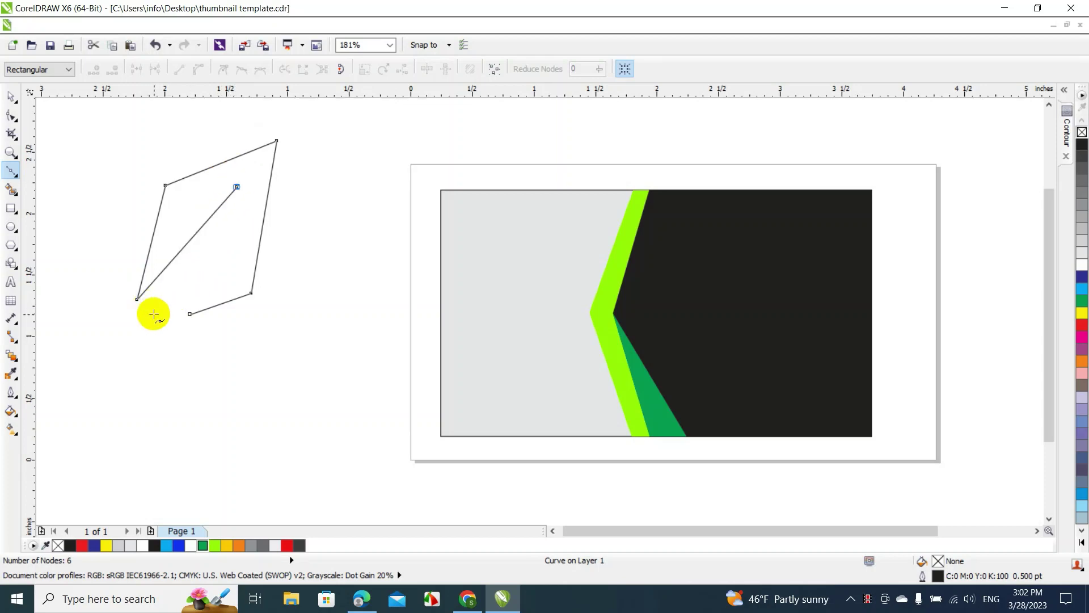
pyautogui.click(152, 313)
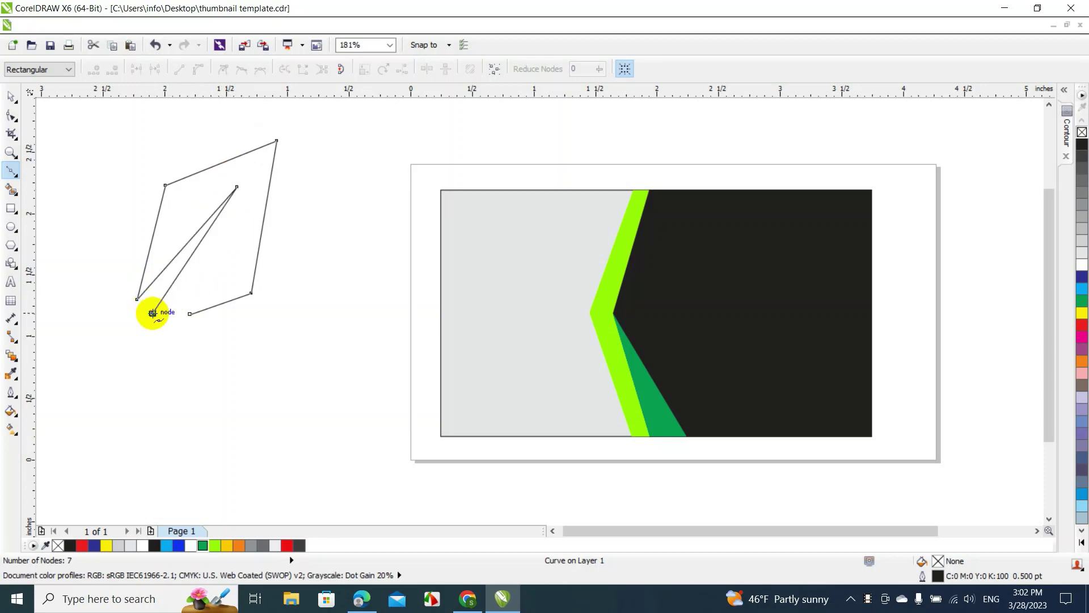
pyautogui.click(189, 313)
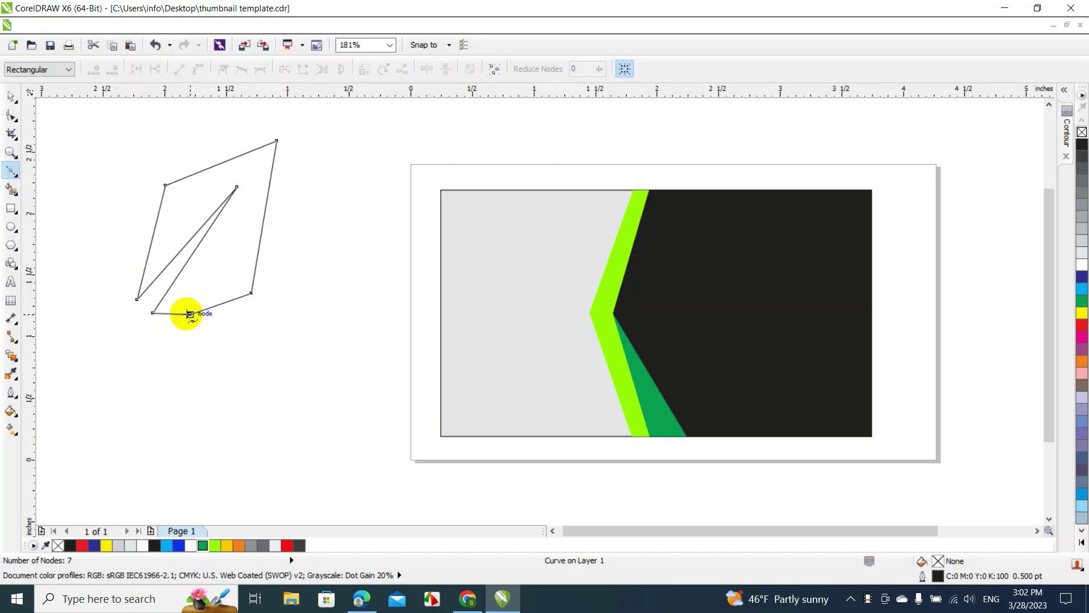
pyautogui.click(12, 96)
# Remove an extra node at the leaf's base and bow its bottom edge into a curve
pyautogui.click(87, 188)
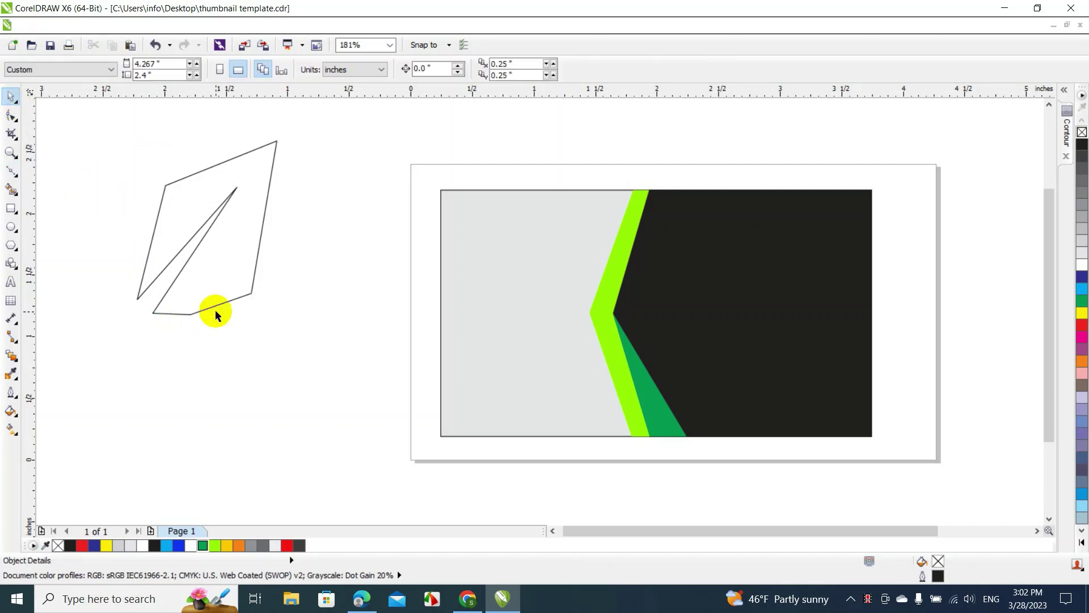
pyautogui.press('F10')
pyautogui.click(193, 316)
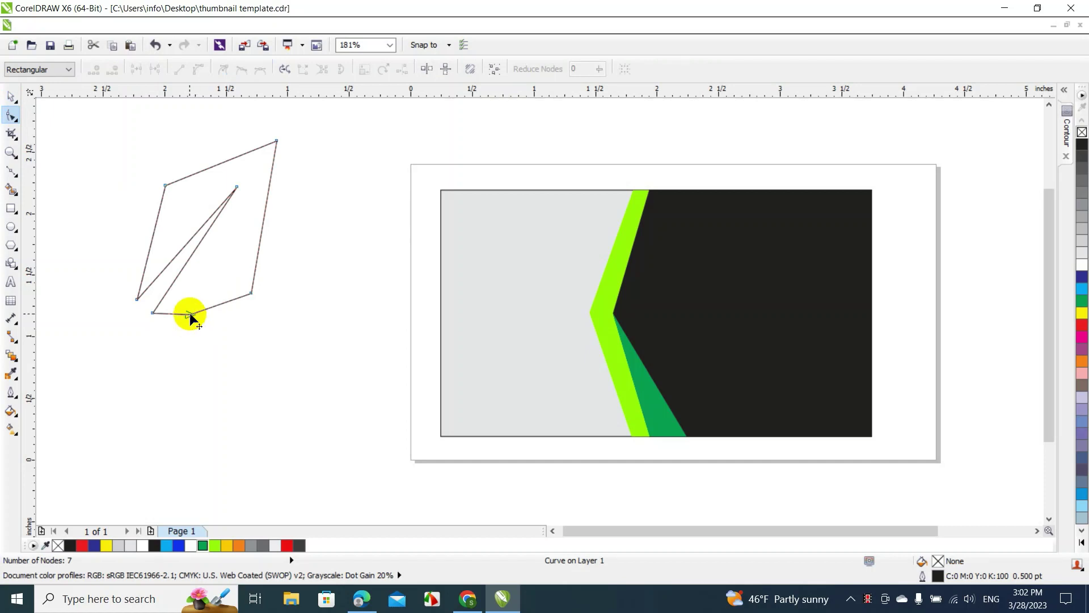
pyautogui.click(190, 312)
pyautogui.press('Delete')
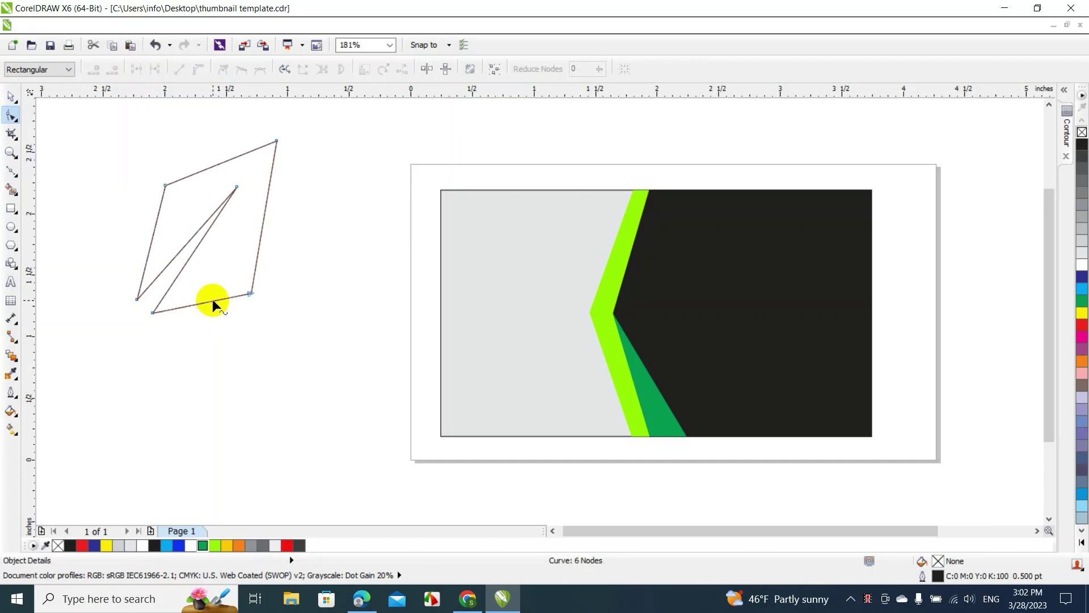
pyautogui.rightClick(213, 300)
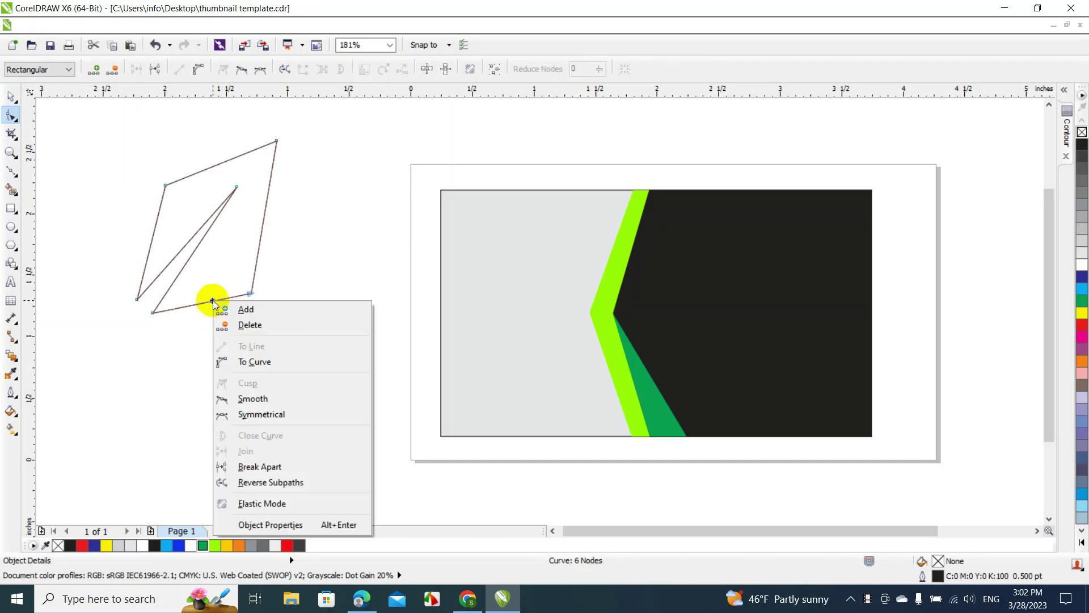
pyautogui.click(245, 359)
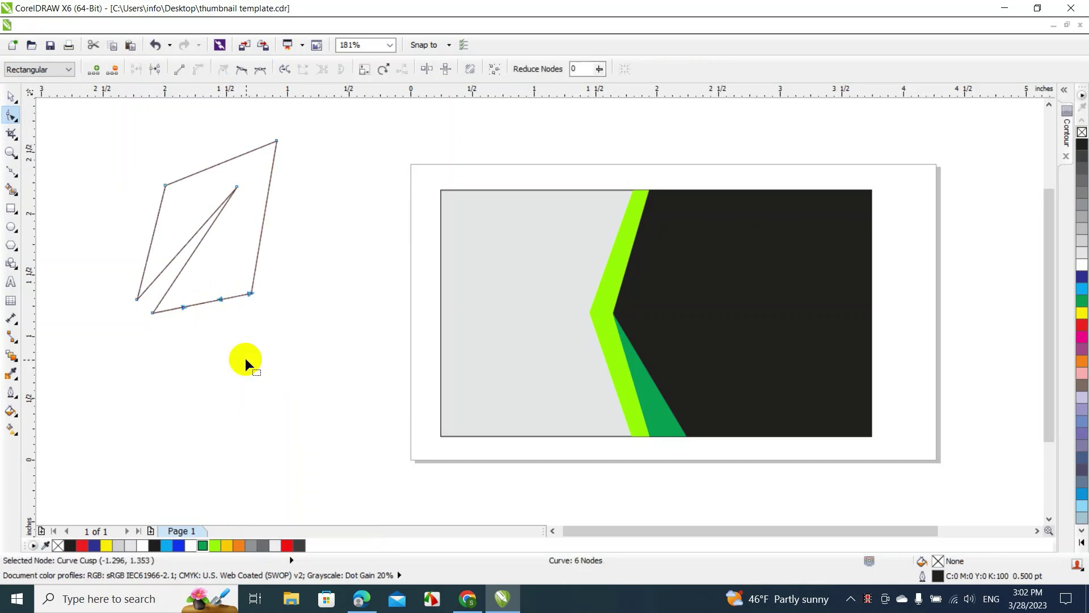
pyautogui.click(201, 311)
pyautogui.moveTo(201, 303); pyautogui.dragTo(206, 318)
# Convert the leaf's right, top and left edges to curves and bow them outward
pyautogui.rightClick(261, 237)
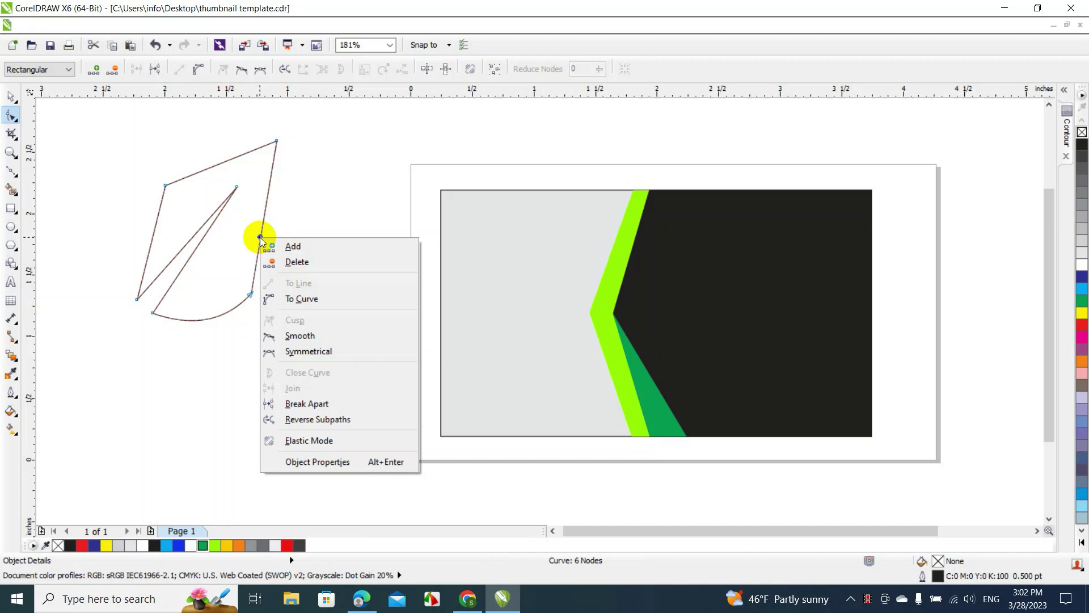
pyautogui.click(287, 297)
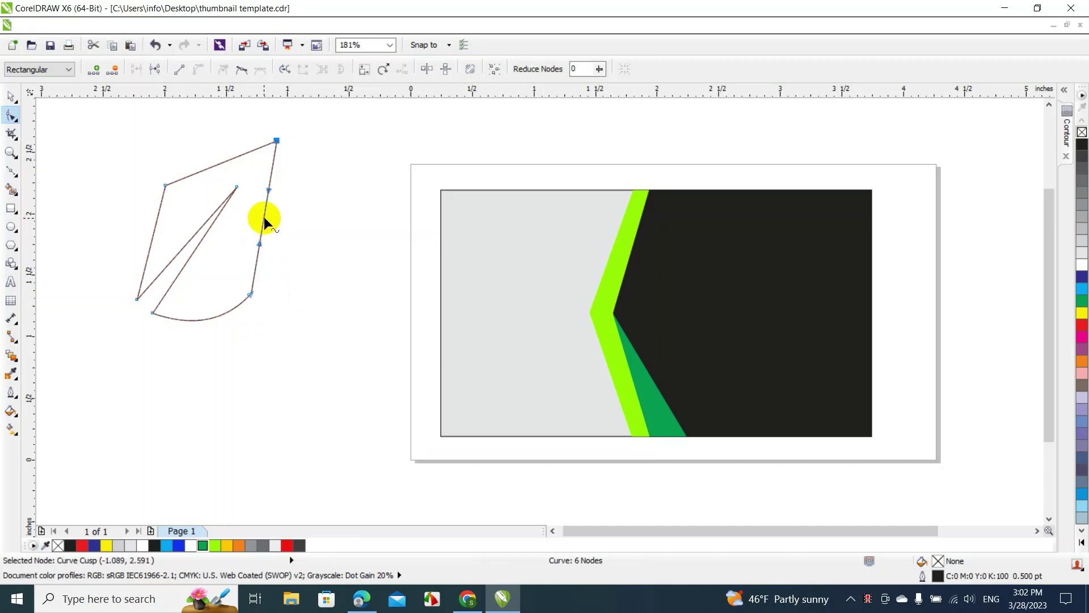
pyautogui.moveTo(264, 217); pyautogui.dragTo(276, 223)
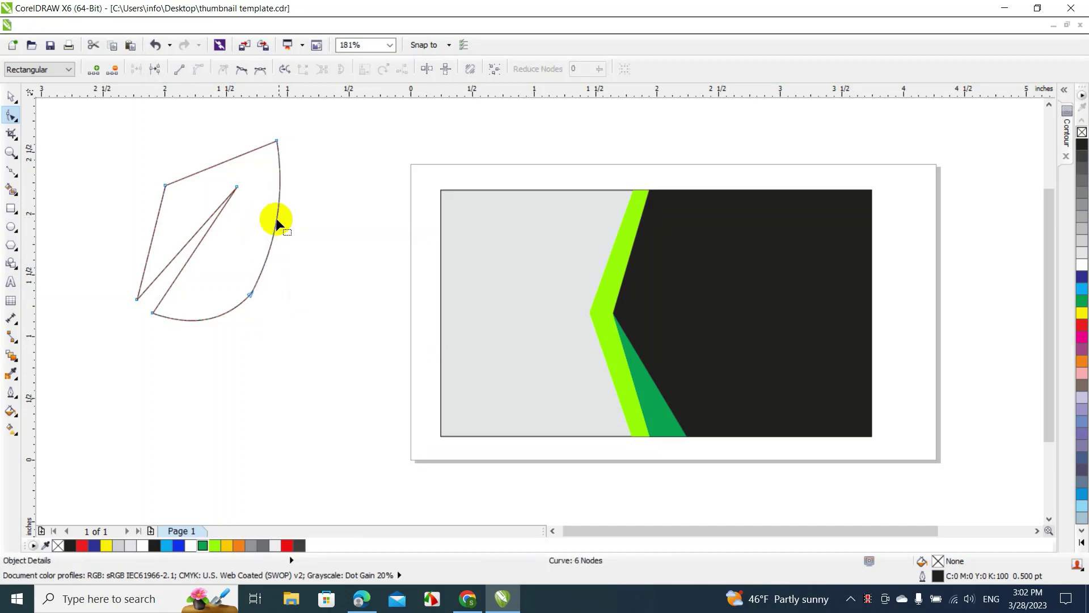
pyautogui.click(287, 278)
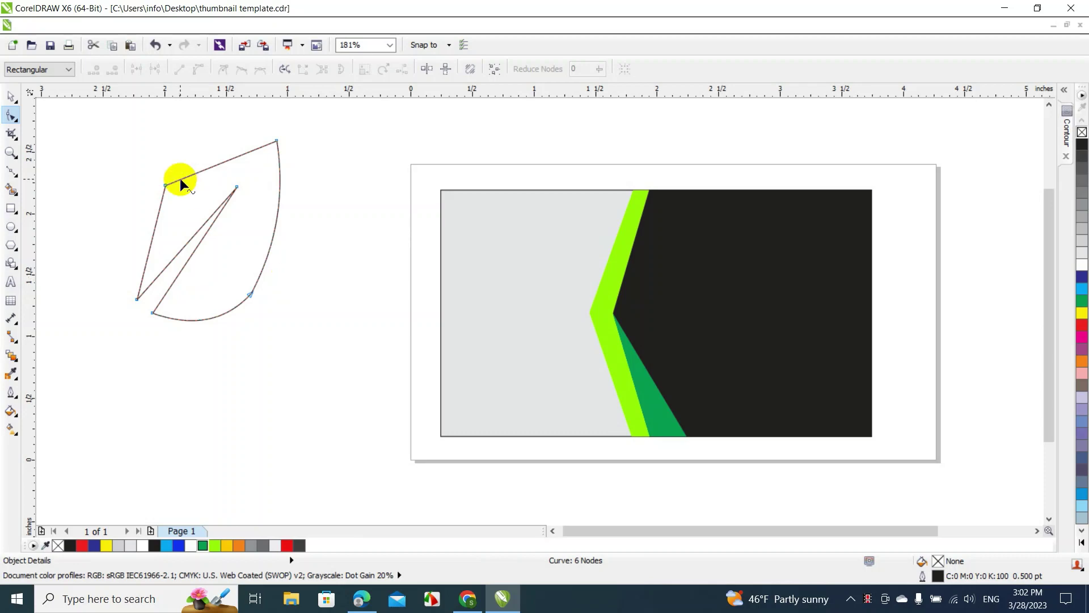
pyautogui.rightClick(205, 169)
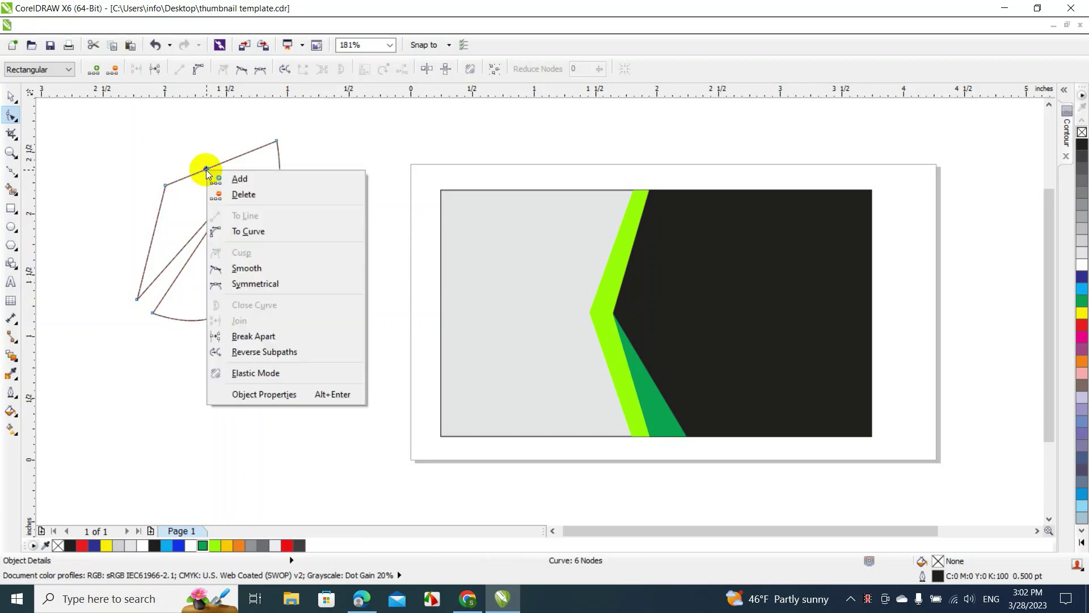
pyautogui.click(227, 231)
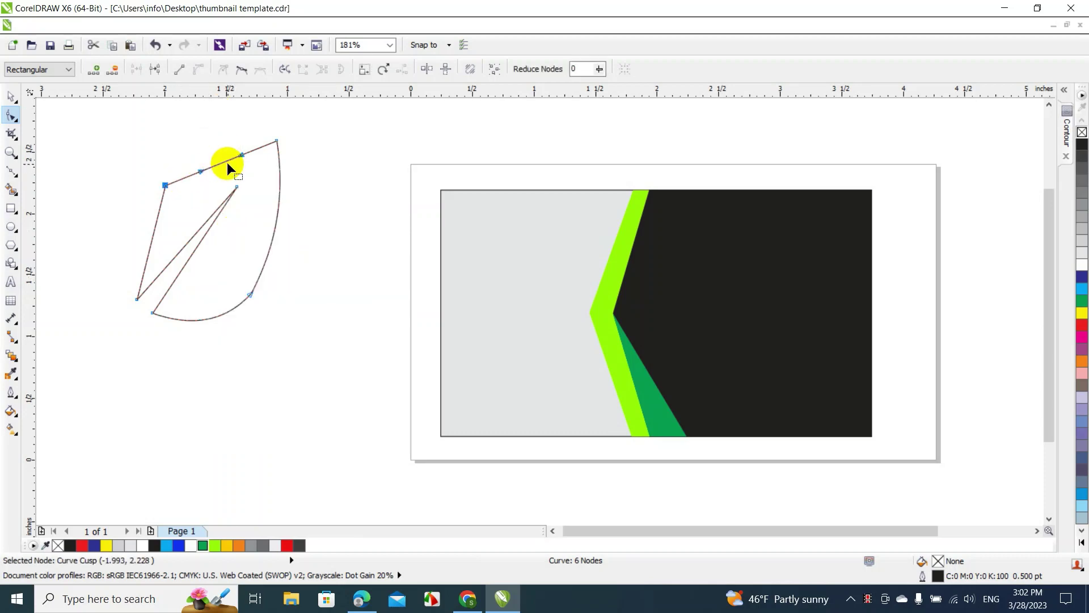
pyautogui.moveTo(225, 159); pyautogui.dragTo(228, 165)
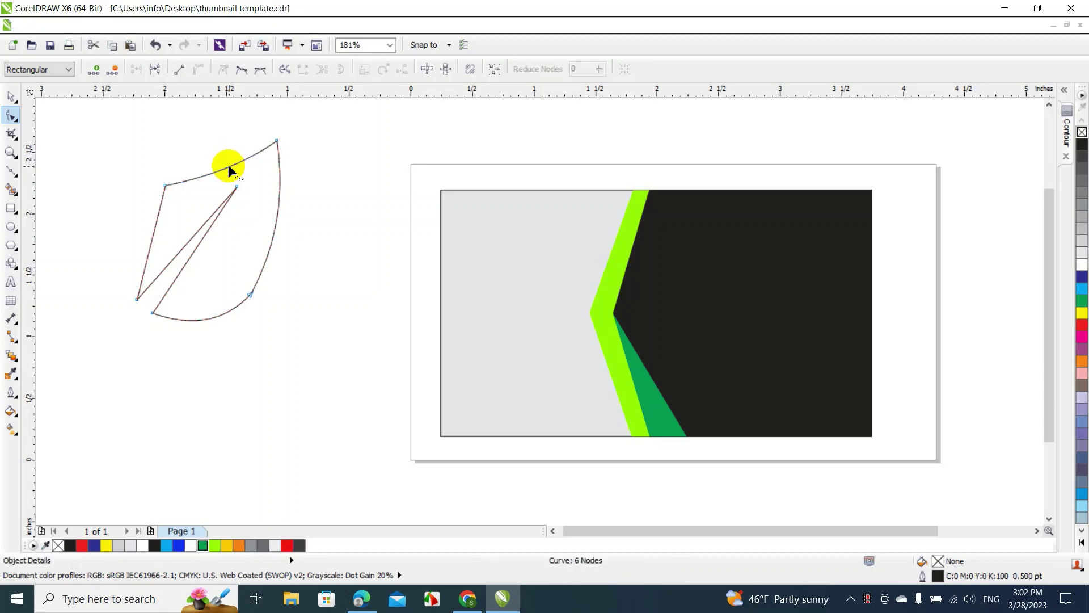
pyautogui.rightClick(159, 210)
pyautogui.click(180, 269)
pyautogui.moveTo(152, 234); pyautogui.dragTo(131, 227)
# Delete the upper-left corner node and an extra right-edge node to smooth the leaf
pyautogui.click(126, 185)
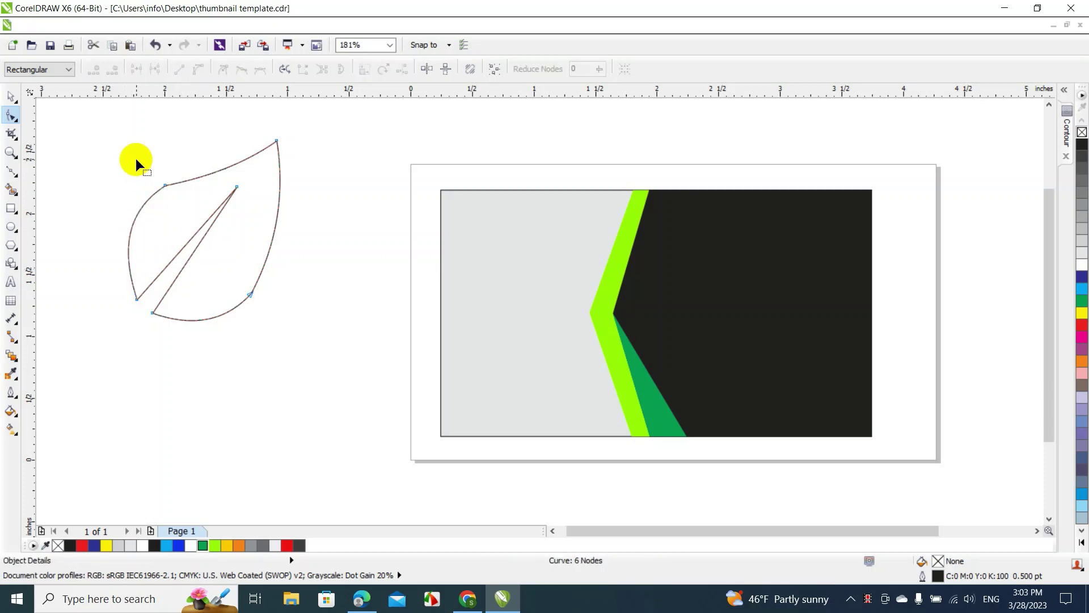
pyautogui.moveTo(135, 158); pyautogui.dragTo(176, 188)
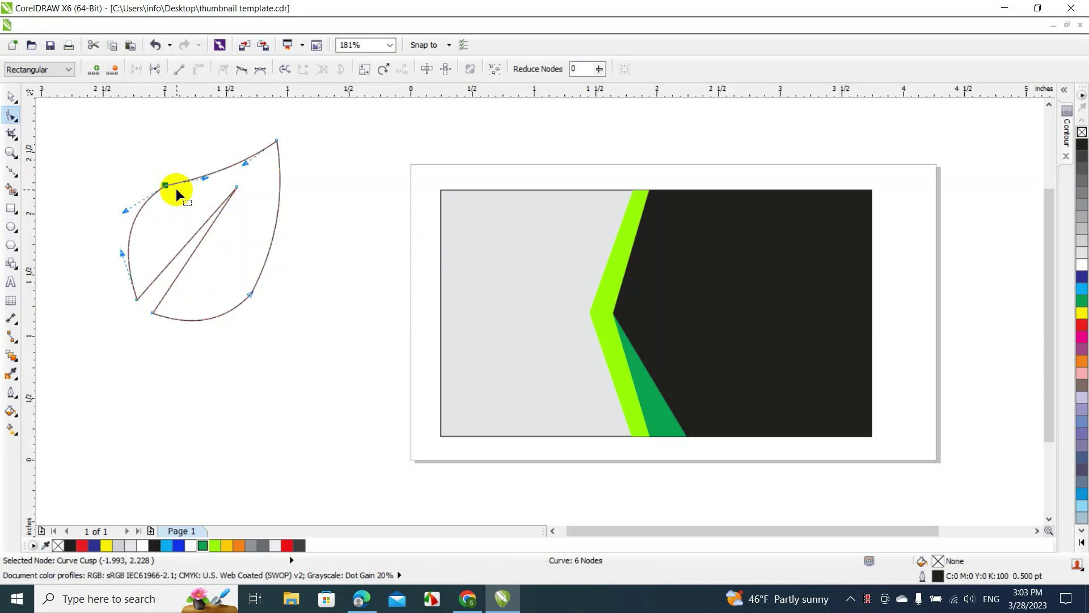
pyautogui.press('Delete')
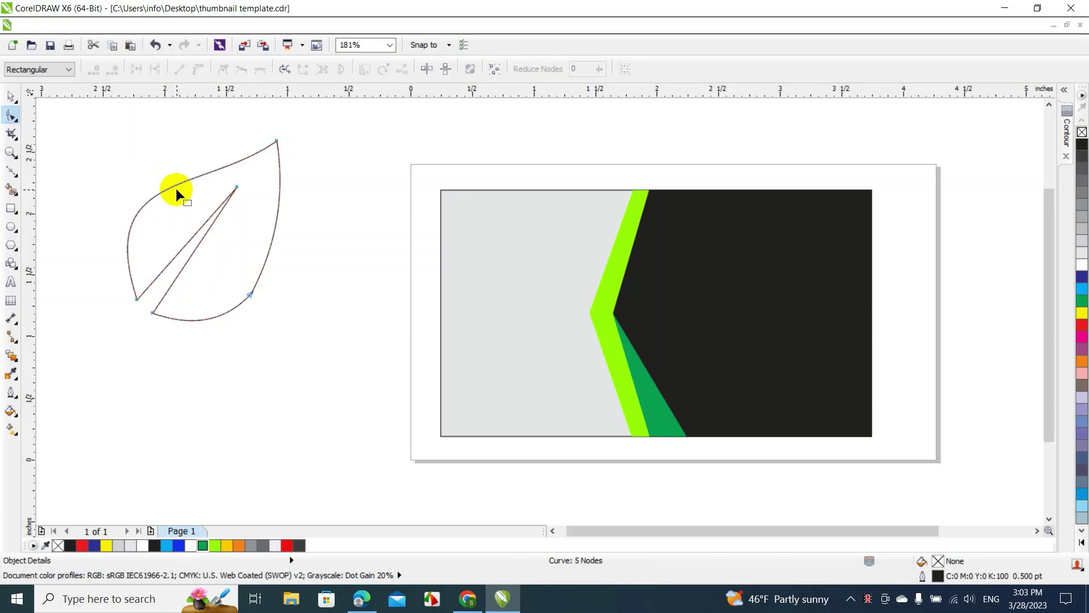
pyautogui.doubleClick(263, 268)
pyautogui.moveTo(275, 310); pyautogui.dragTo(236, 284)
pyautogui.press('Delete')
# Convert both inner vein segments to curves and bend them into a matching curved slit
pyautogui.click(12, 96)
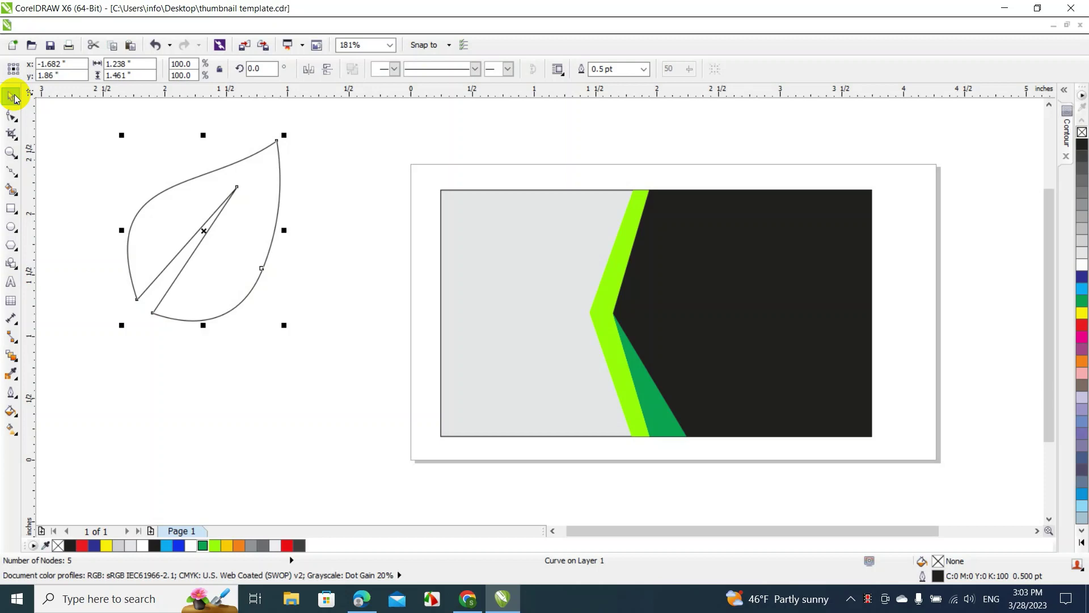
pyautogui.click(159, 204)
pyautogui.press('F10')
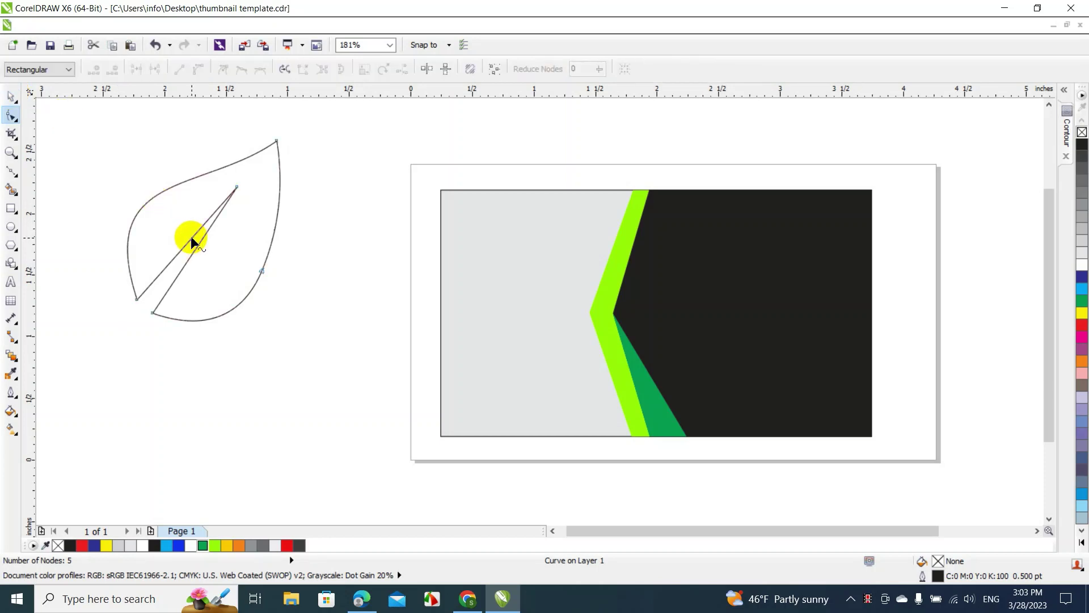
pyautogui.rightClick(190, 236)
pyautogui.click(219, 301)
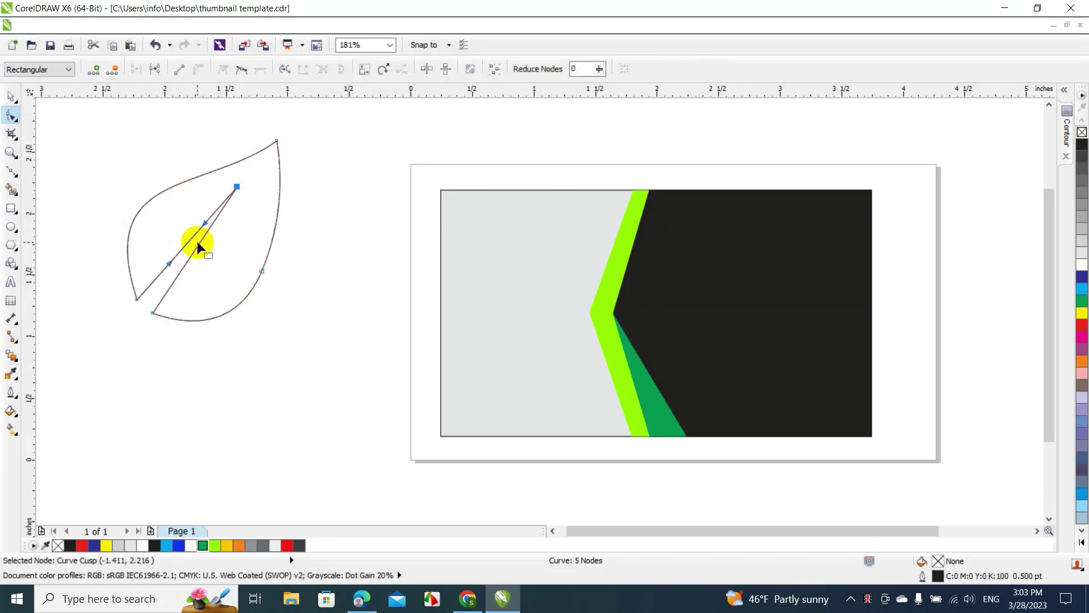
pyautogui.moveTo(189, 235); pyautogui.dragTo(183, 232)
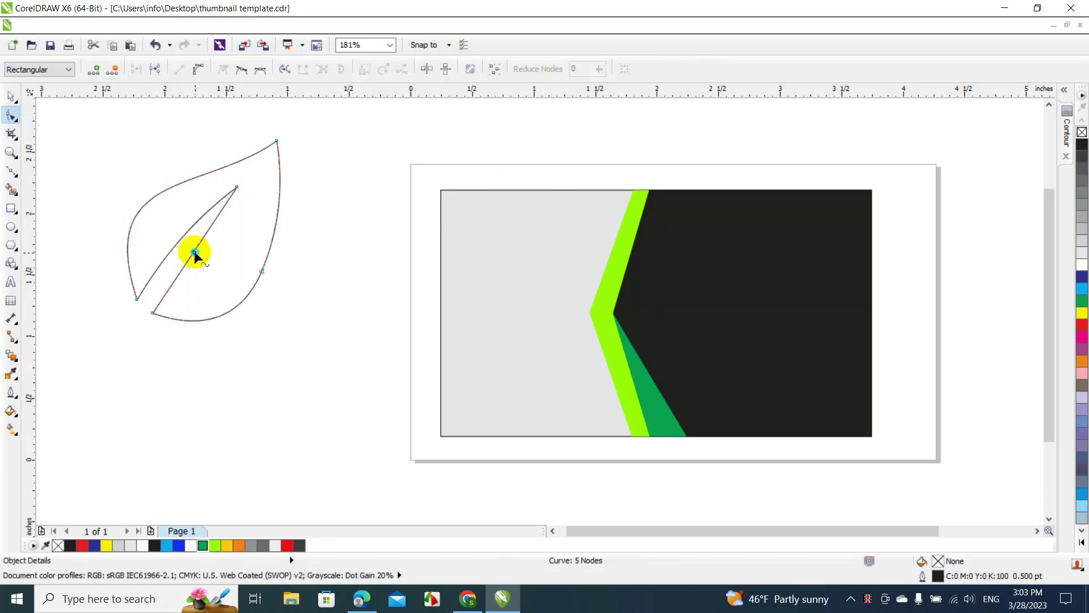
pyautogui.rightClick(194, 250)
pyautogui.click(219, 314)
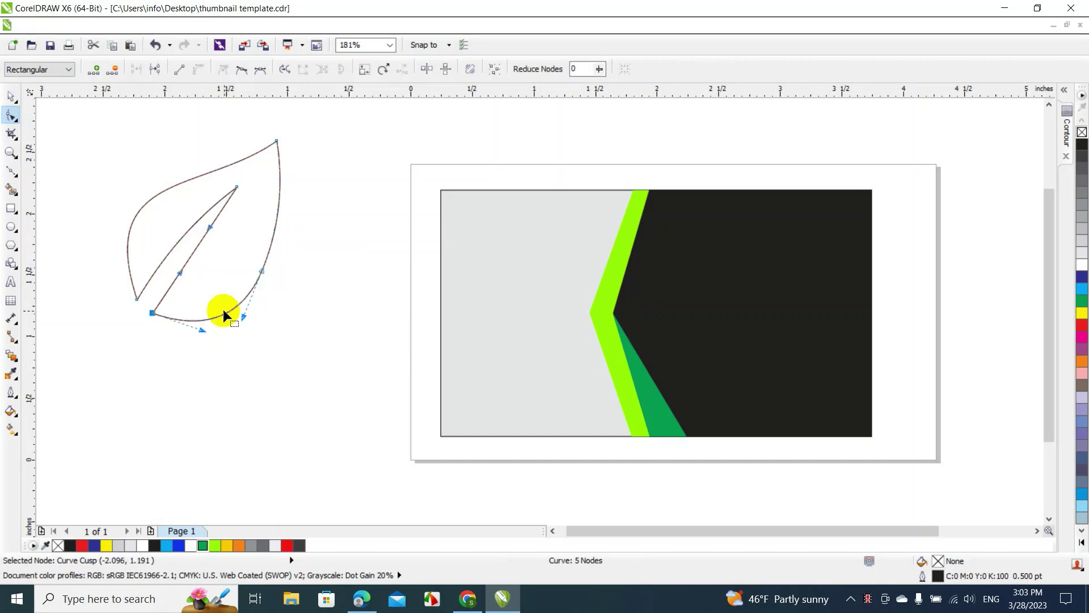
pyautogui.moveTo(187, 258); pyautogui.dragTo(180, 253)
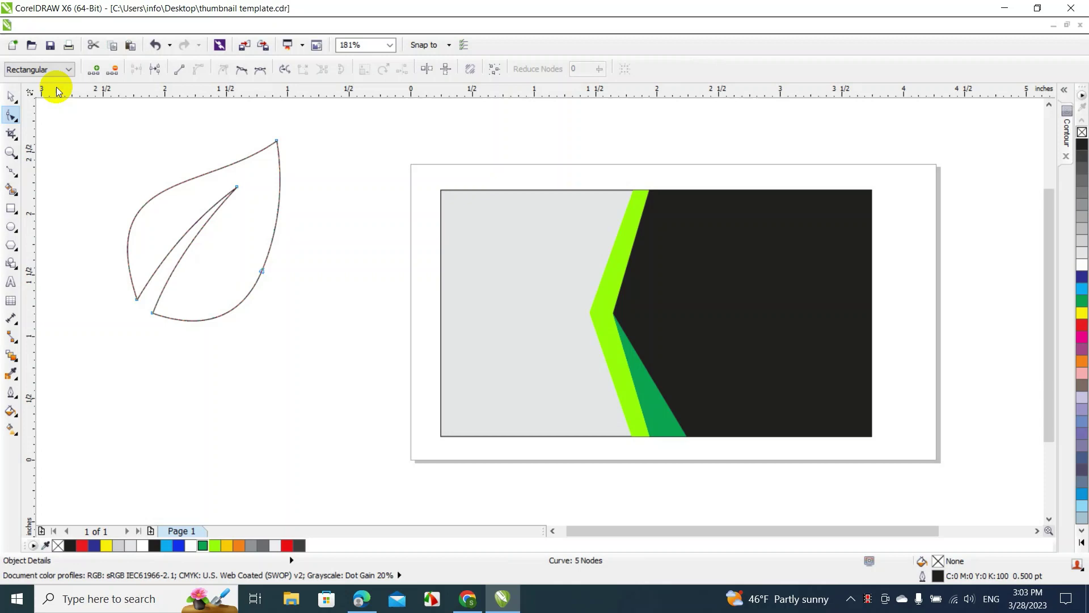
# Fill the leaf solid green, remove its outline, and scale it down to 86.3%
pyautogui.click(11, 97)
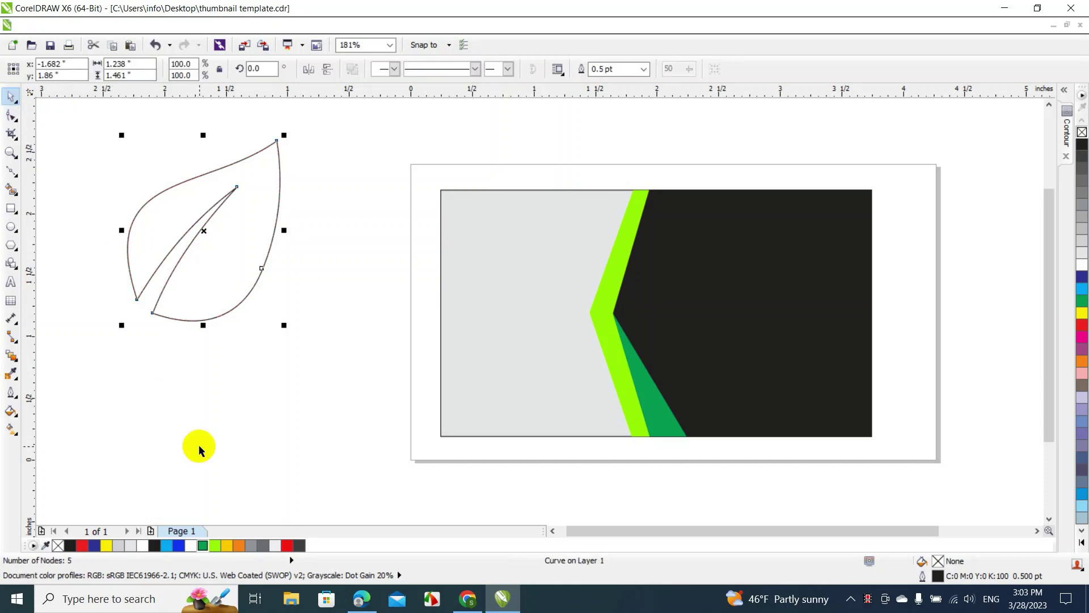
pyautogui.click(203, 545)
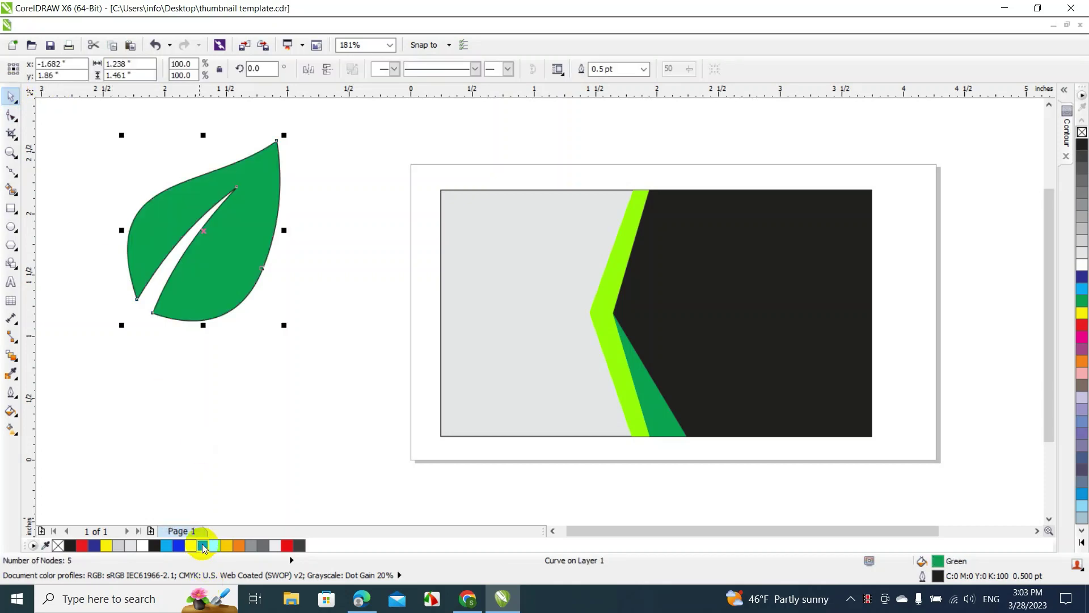
pyautogui.rightClick(1082, 134)
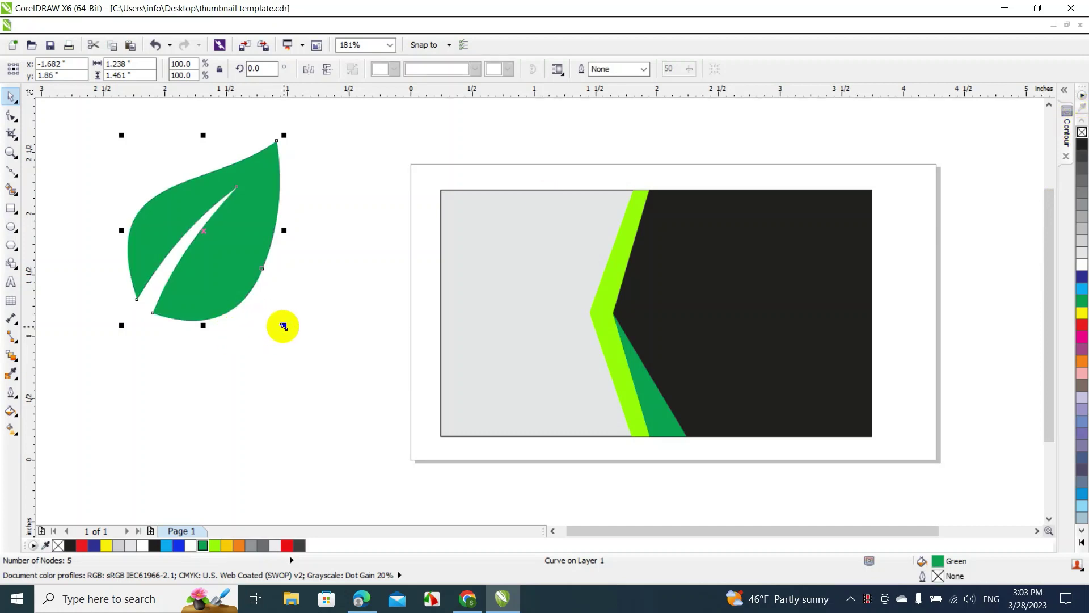
pyautogui.moveTo(284, 326); pyautogui.dragTo(263, 301)
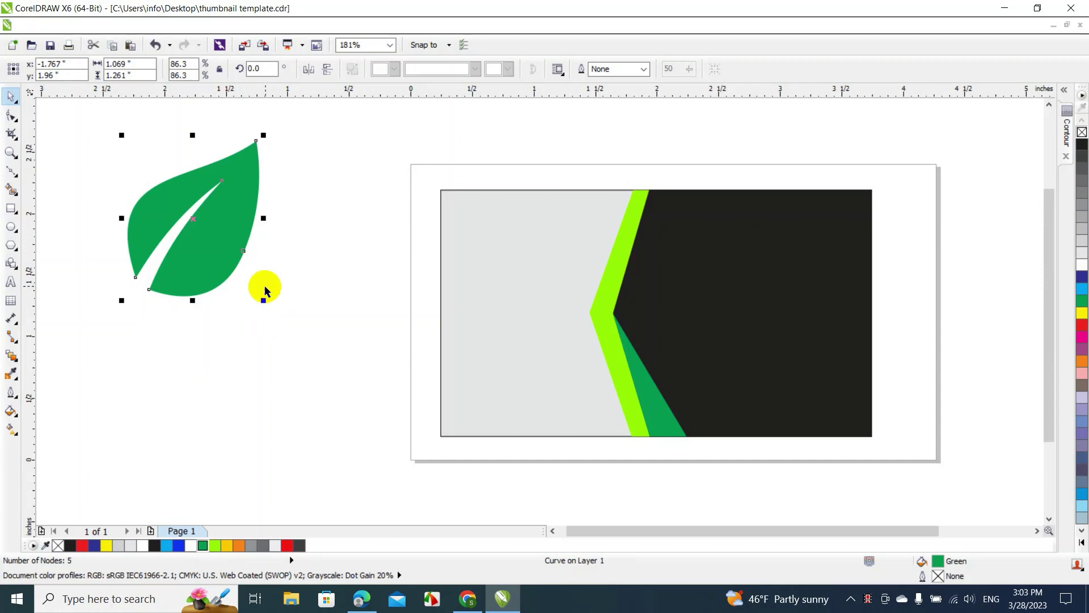
pyautogui.click(298, 259)
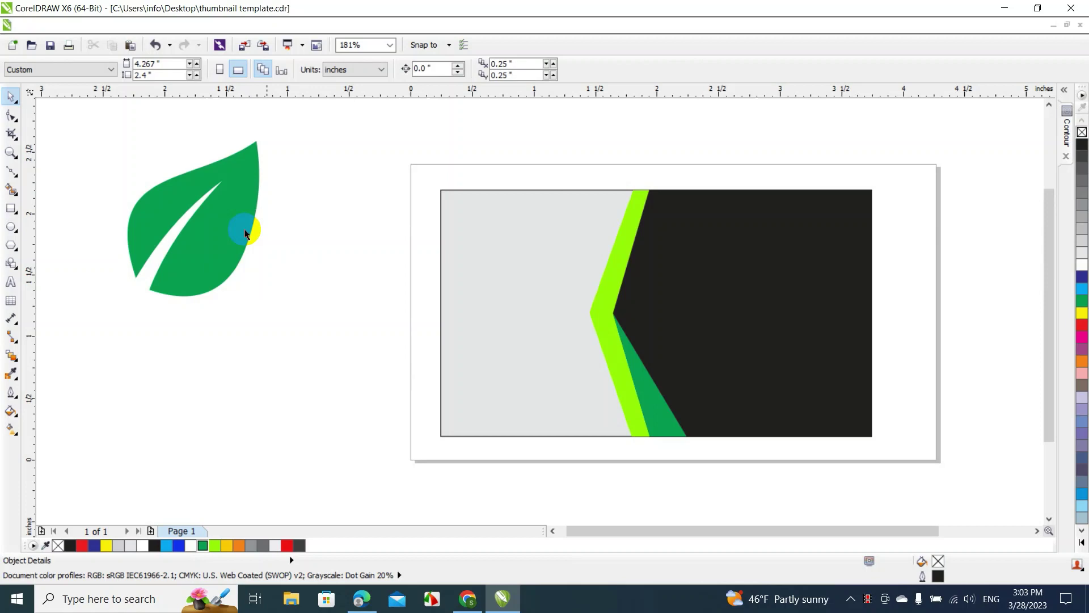
pyautogui.click(10, 209)
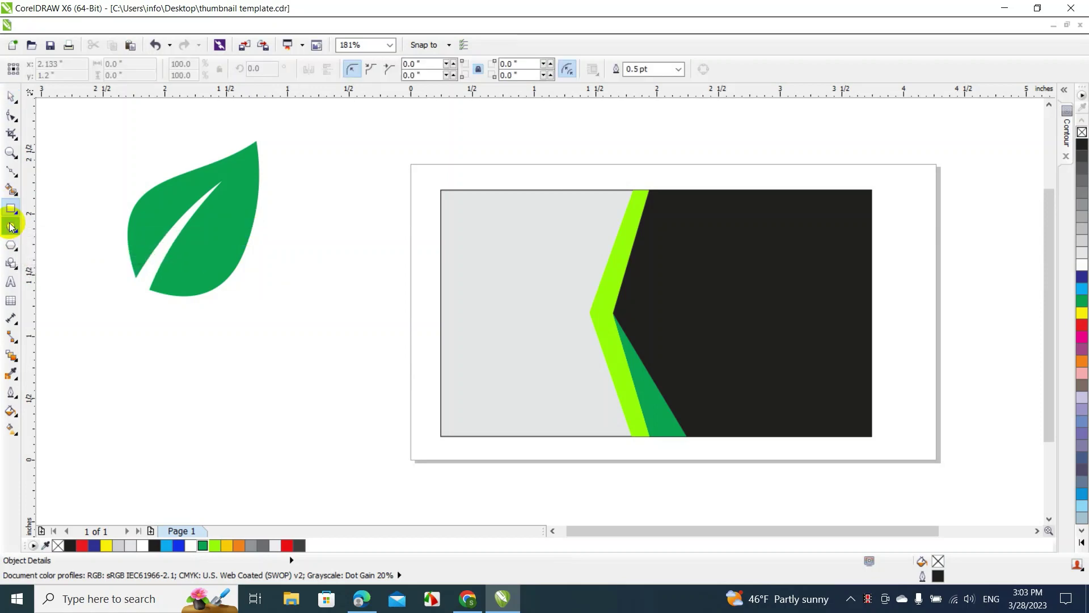
pyautogui.click(11, 226)
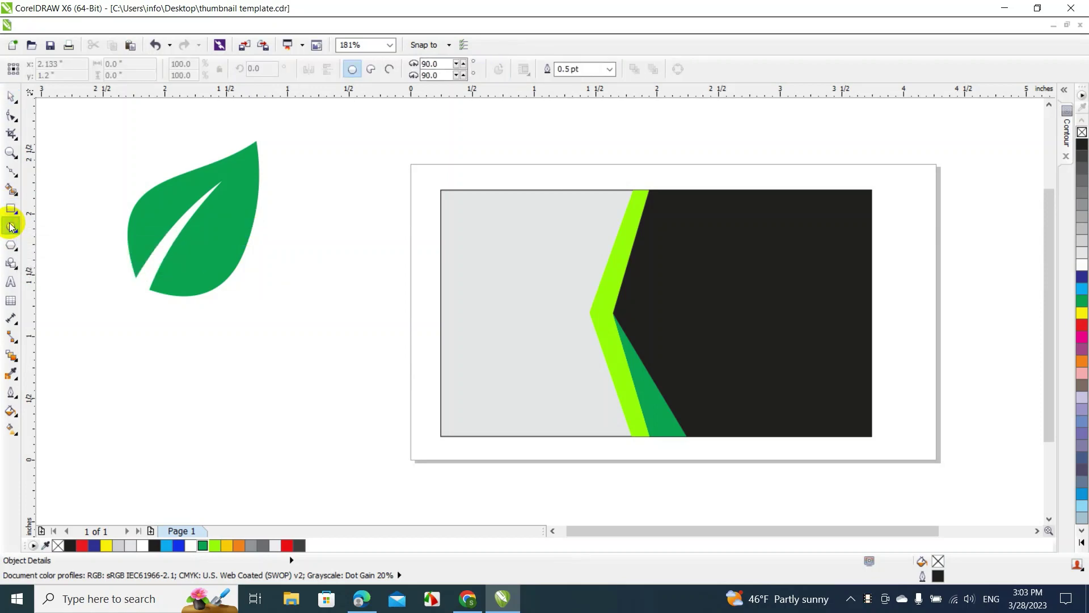
pyautogui.click(17, 272)
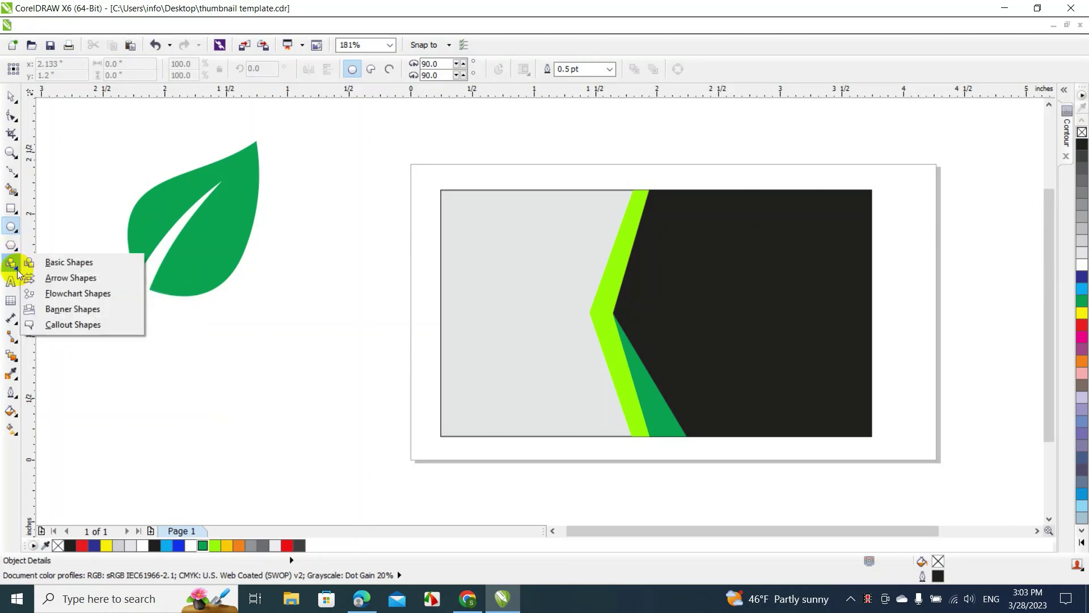
pyautogui.click(12, 261)
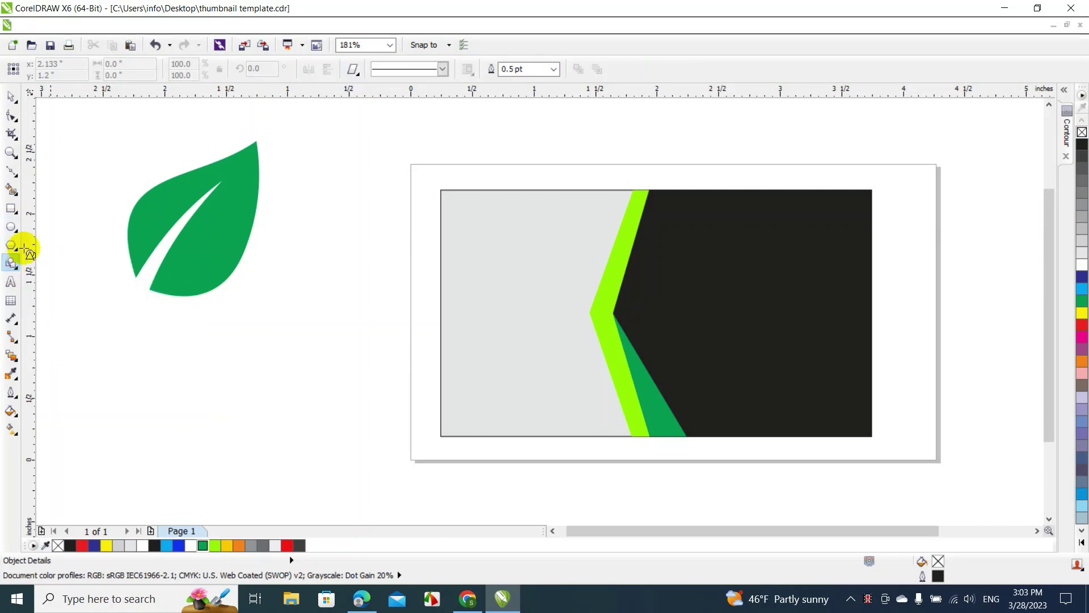
pyautogui.click(359, 73)
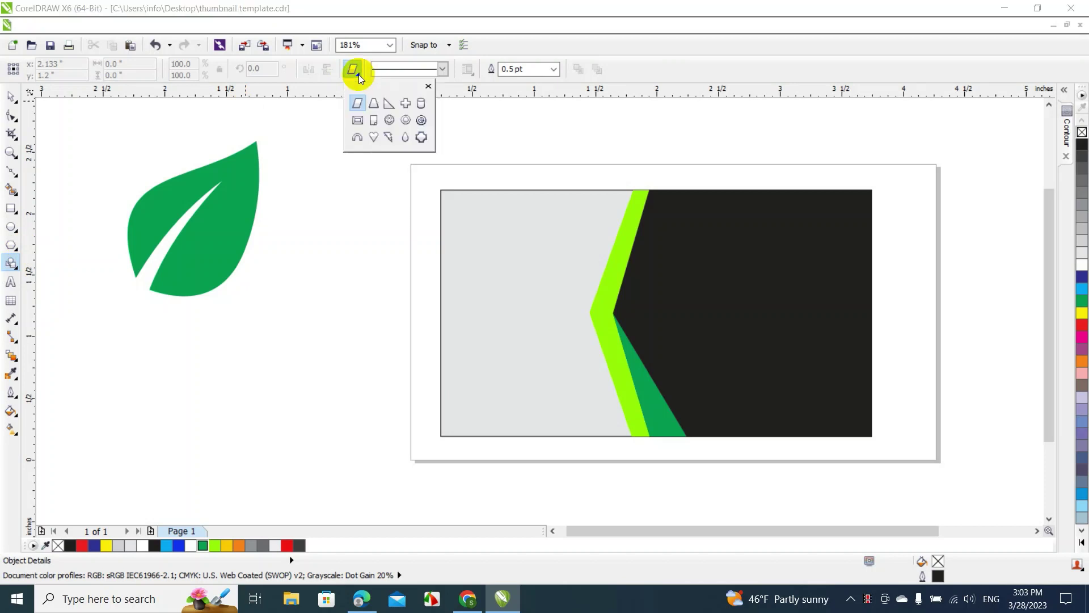
pyautogui.click(407, 138)
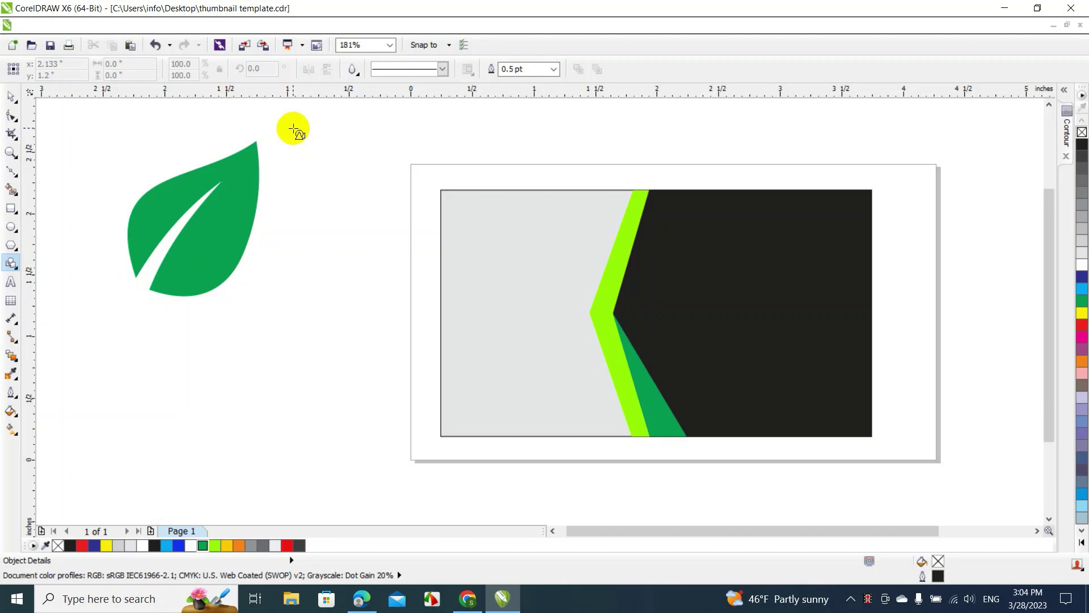
pyautogui.moveTo(292, 128); pyautogui.dragTo(347, 240)
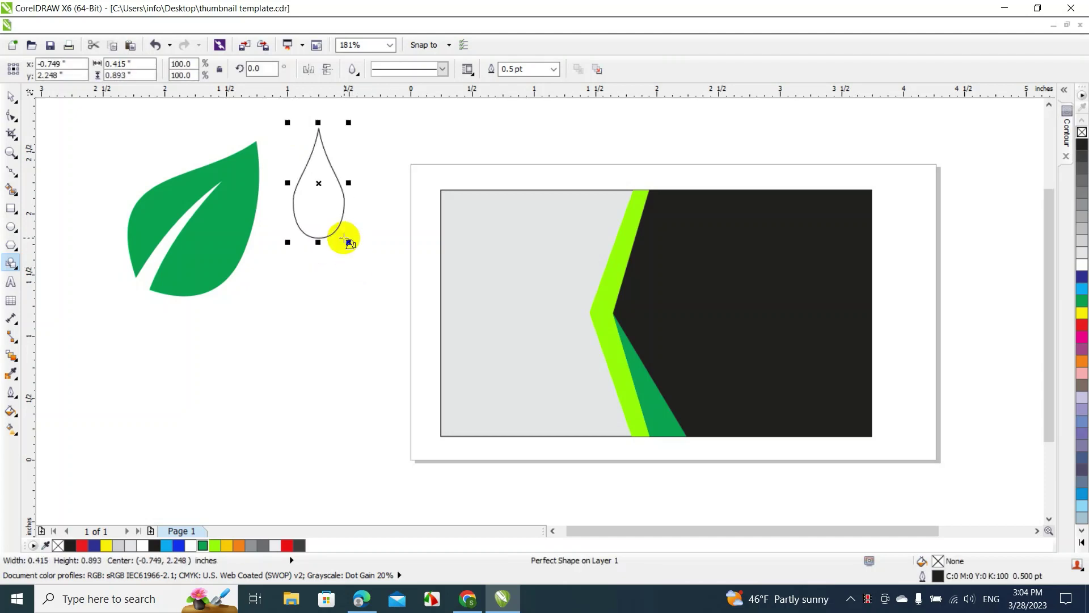
pyautogui.click(12, 96)
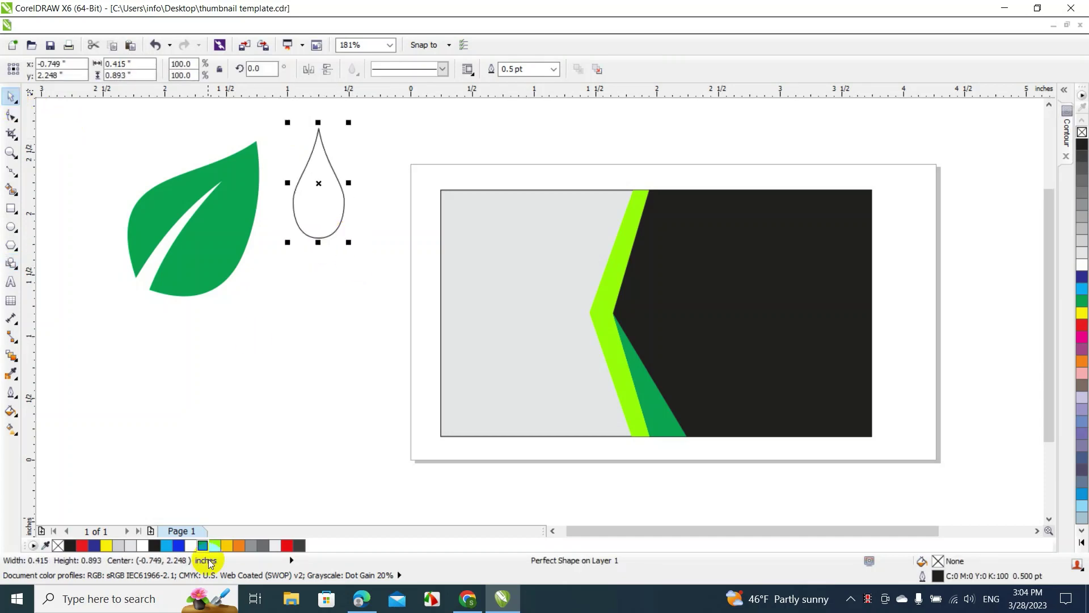
pyautogui.moveTo(164, 547); pyautogui.dragTo(145, 510)
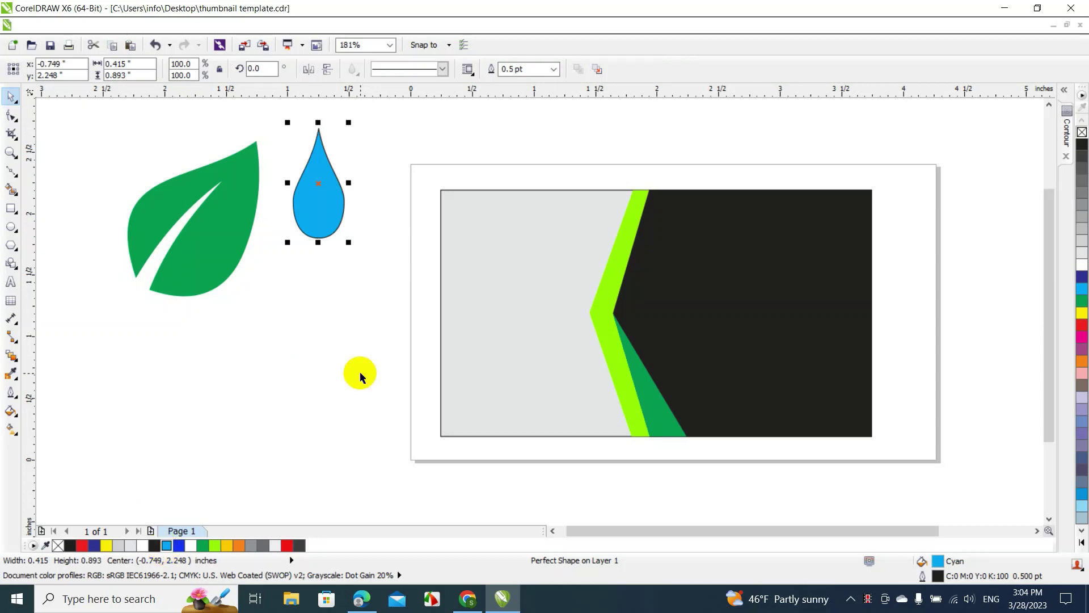
pyautogui.rightClick(1082, 132)
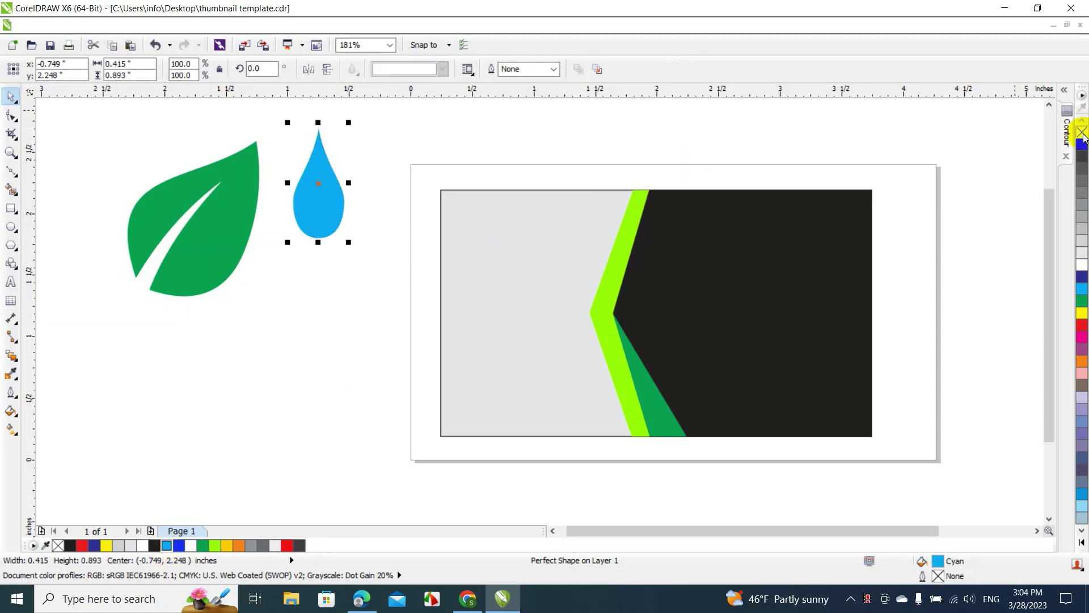
pyautogui.click(359, 321)
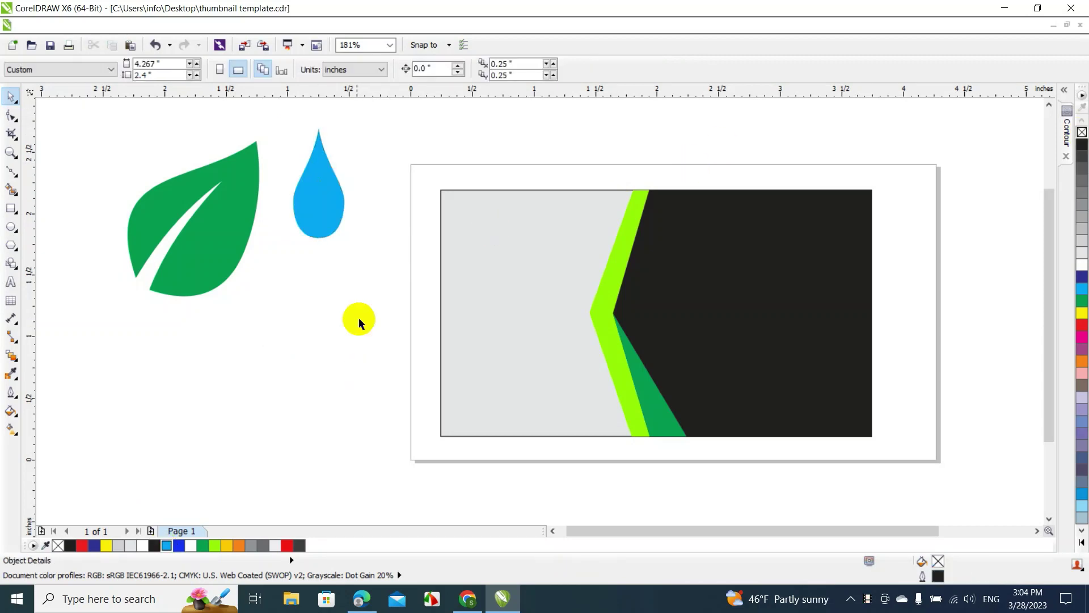
pyautogui.click(335, 218)
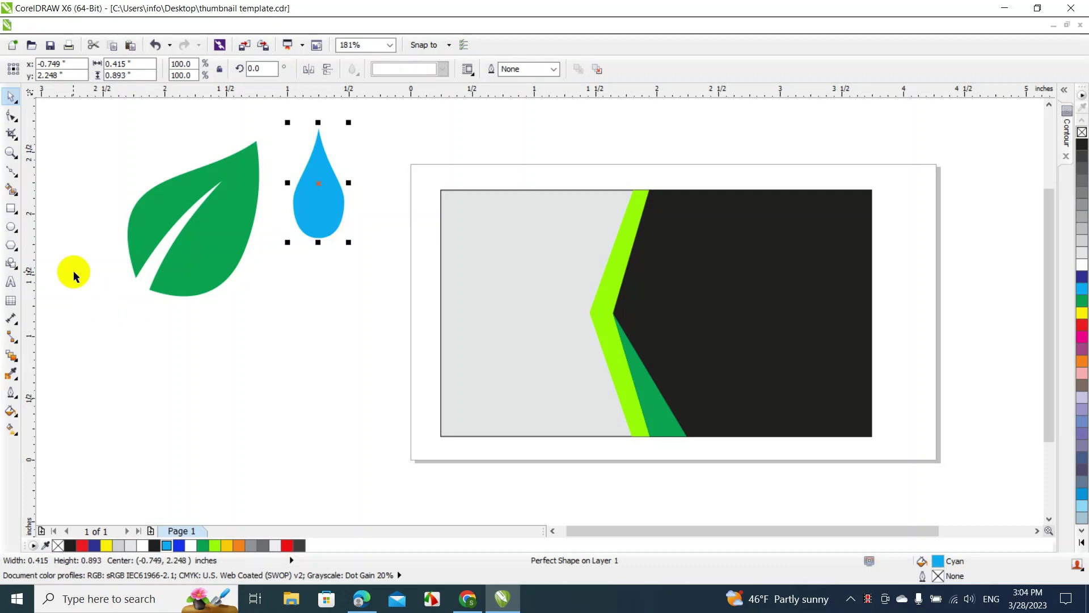
pyautogui.press('Delete')
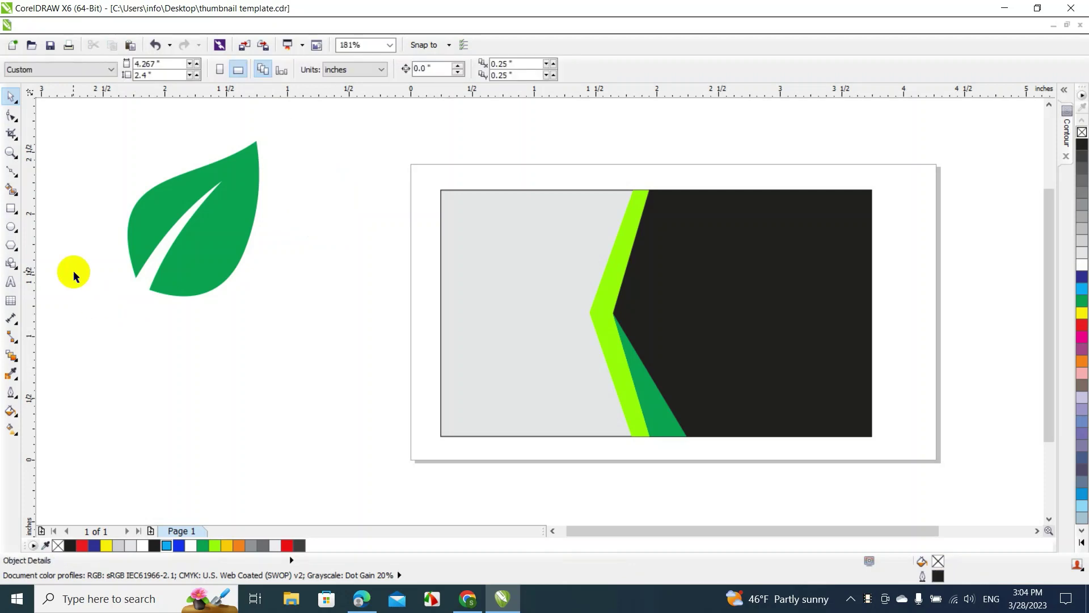
# Draw a teardrop from the Perfect Shapes just right of the green leaf
pyautogui.click(14, 269)
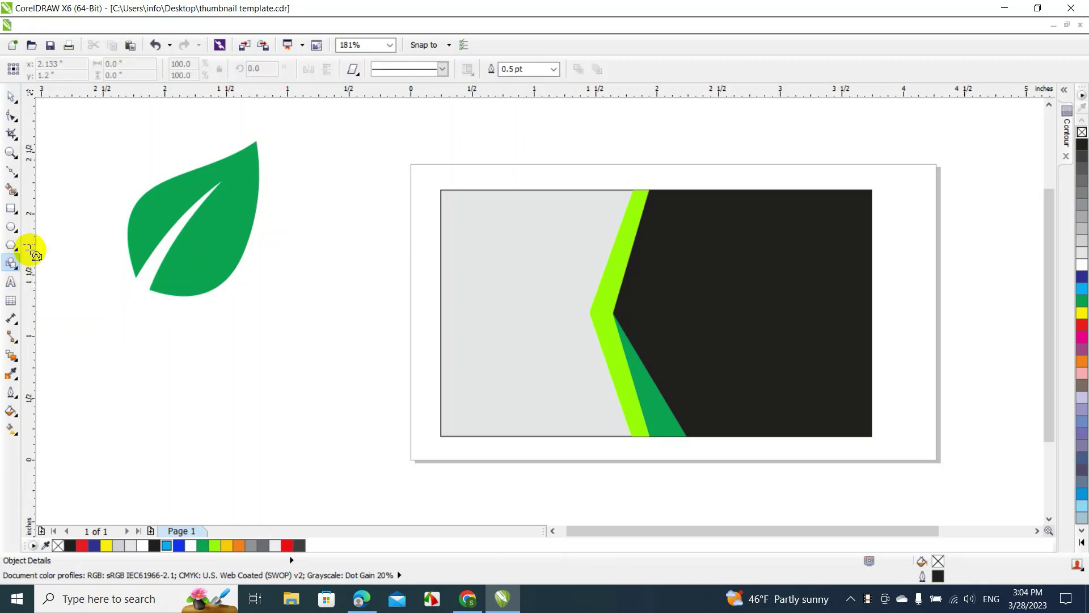
pyautogui.click(11, 96)
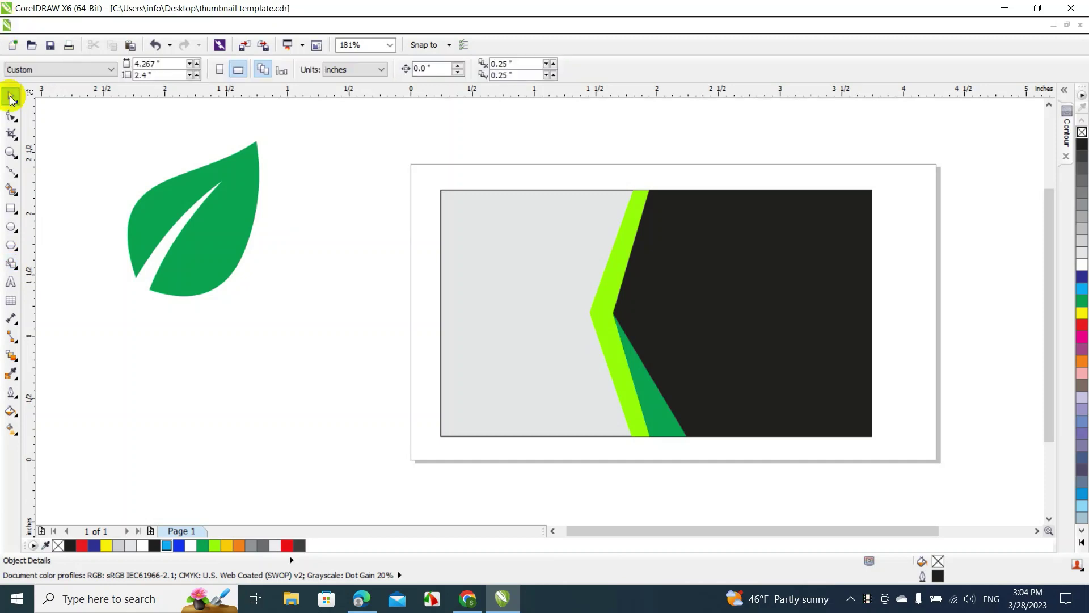
pyautogui.click(13, 262)
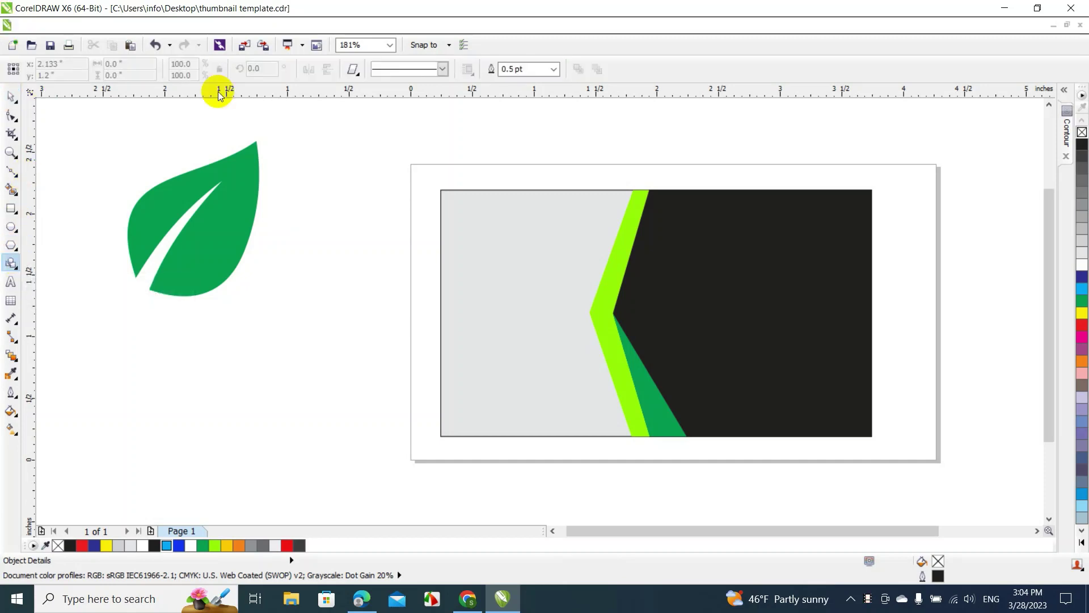
pyautogui.click(357, 75)
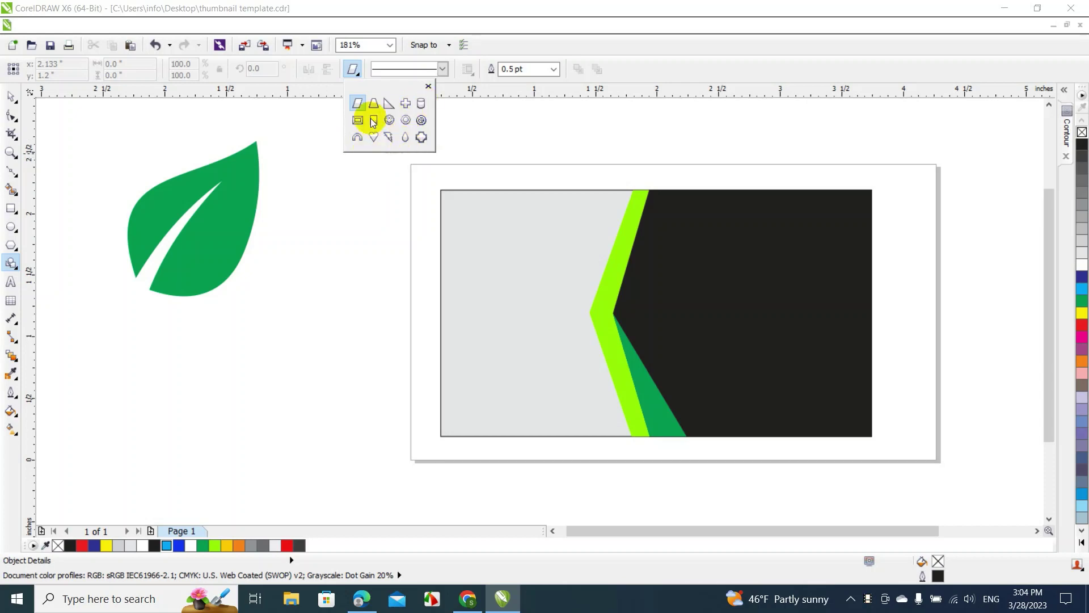
pyautogui.click(406, 142)
pyautogui.moveTo(287, 120); pyautogui.dragTo(348, 212)
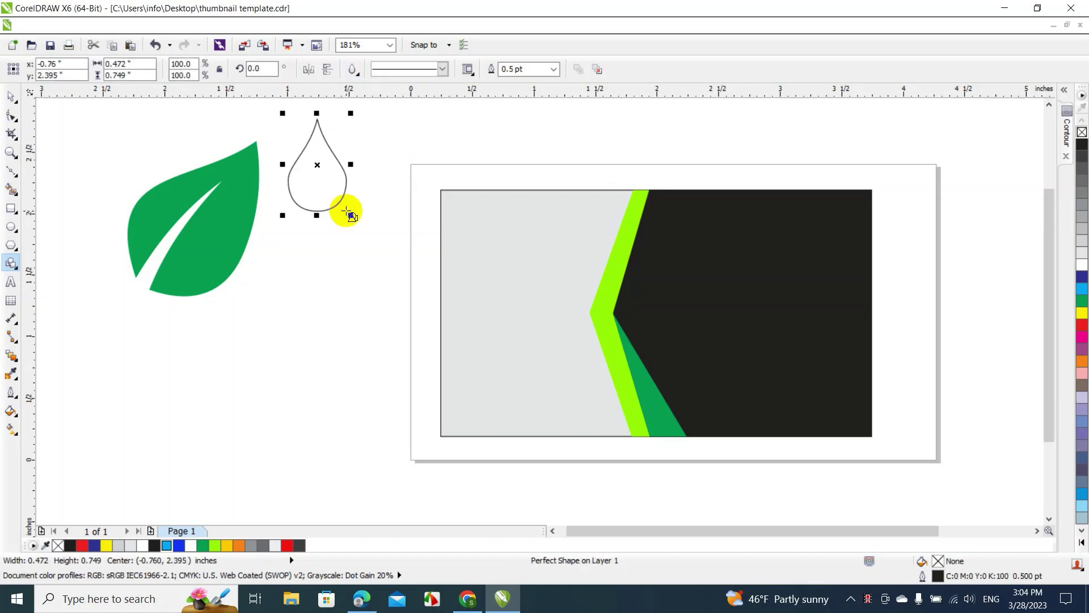
# Fill the teardrop cyan and remove its outline
pyautogui.click(13, 99)
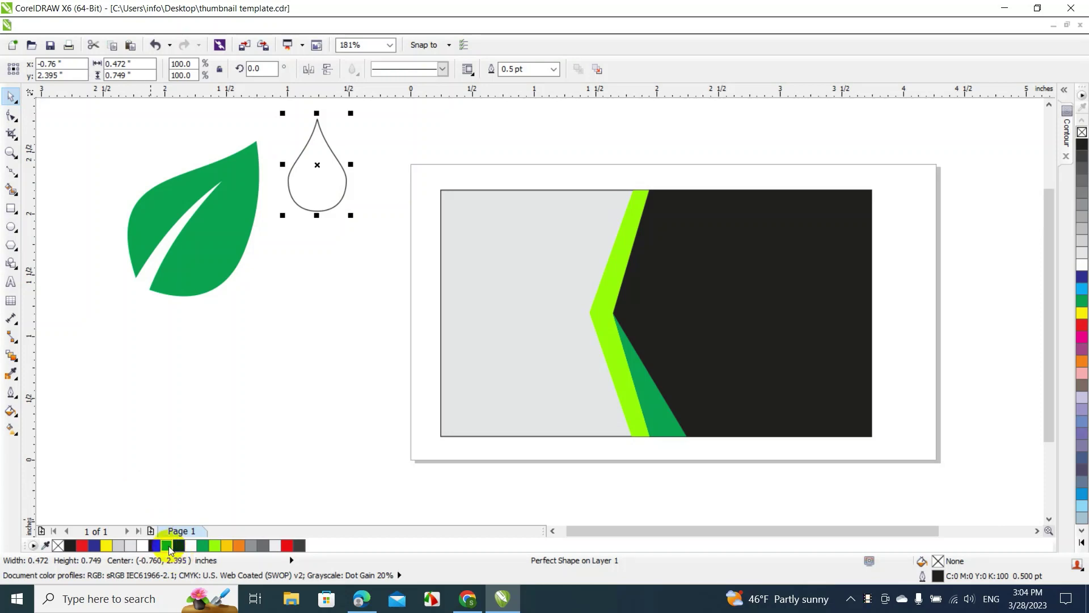
pyautogui.click(168, 546)
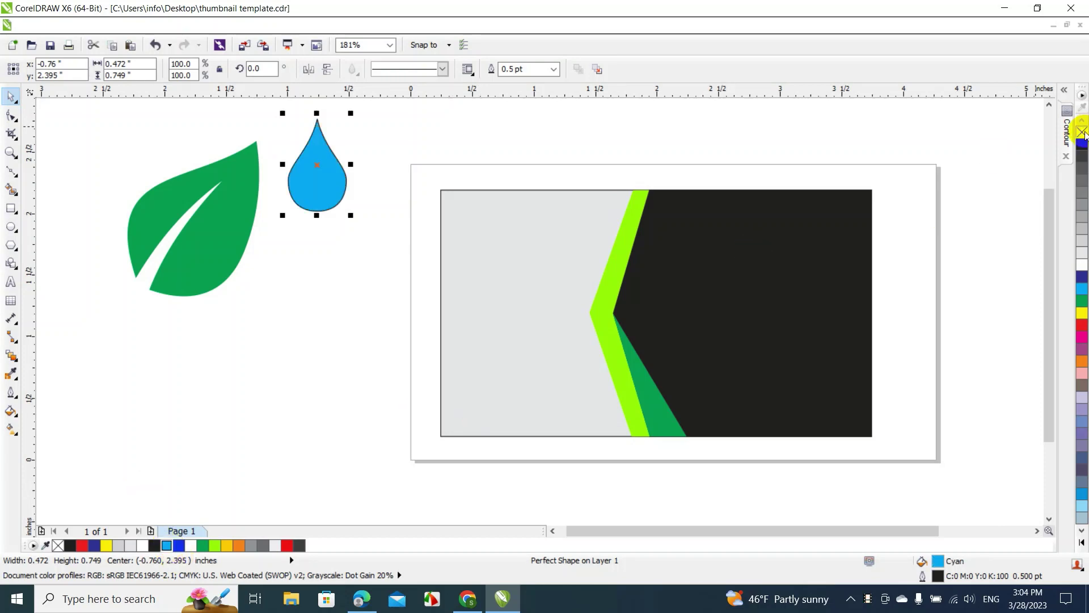
pyautogui.rightClick(1082, 133)
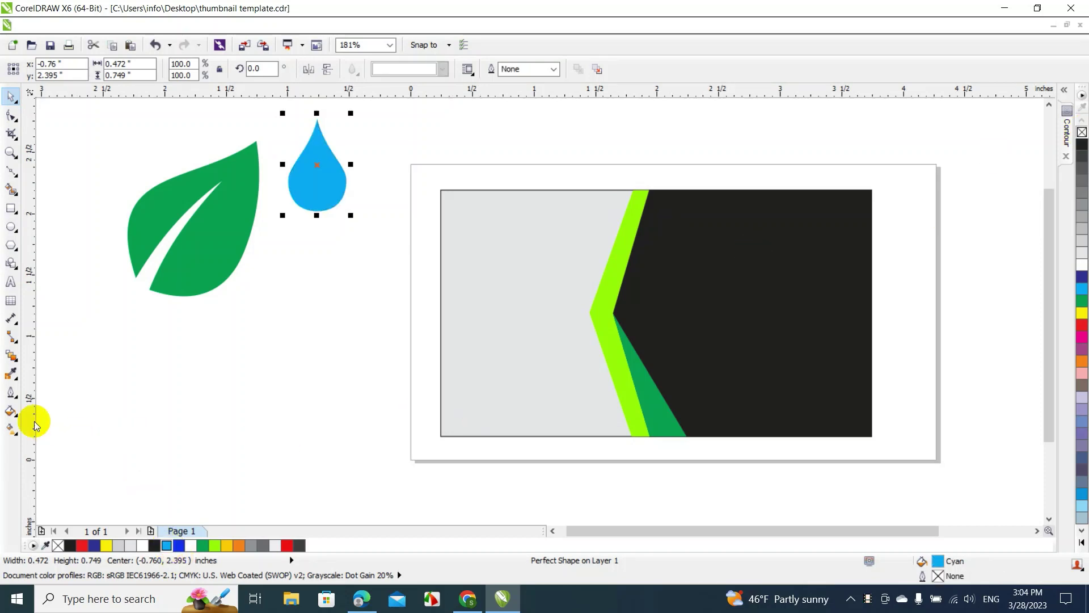
pyautogui.click(18, 418)
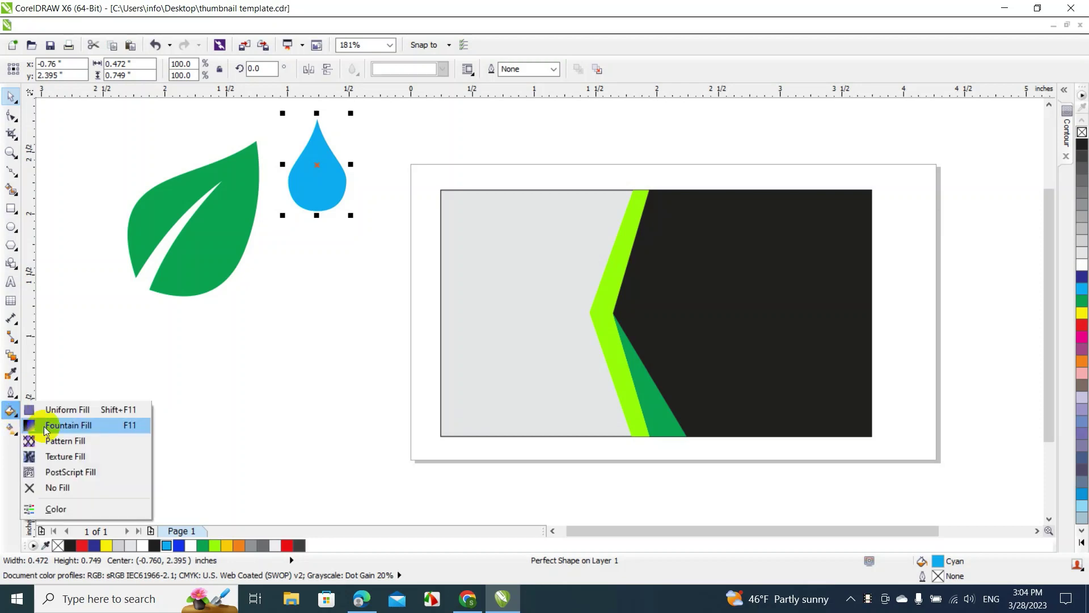
pyautogui.click(53, 340)
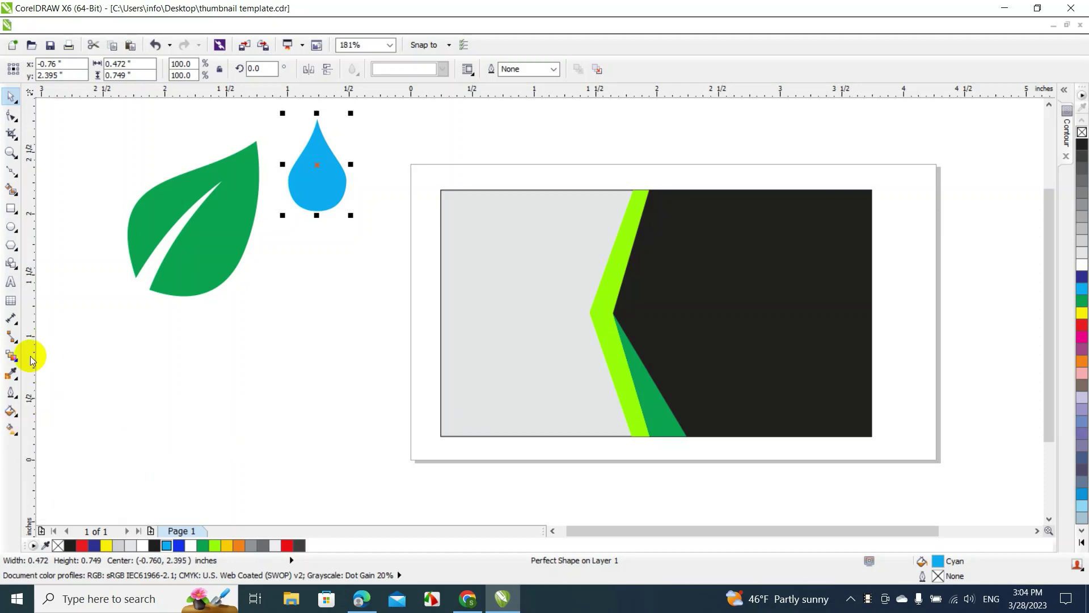
pyautogui.click(17, 364)
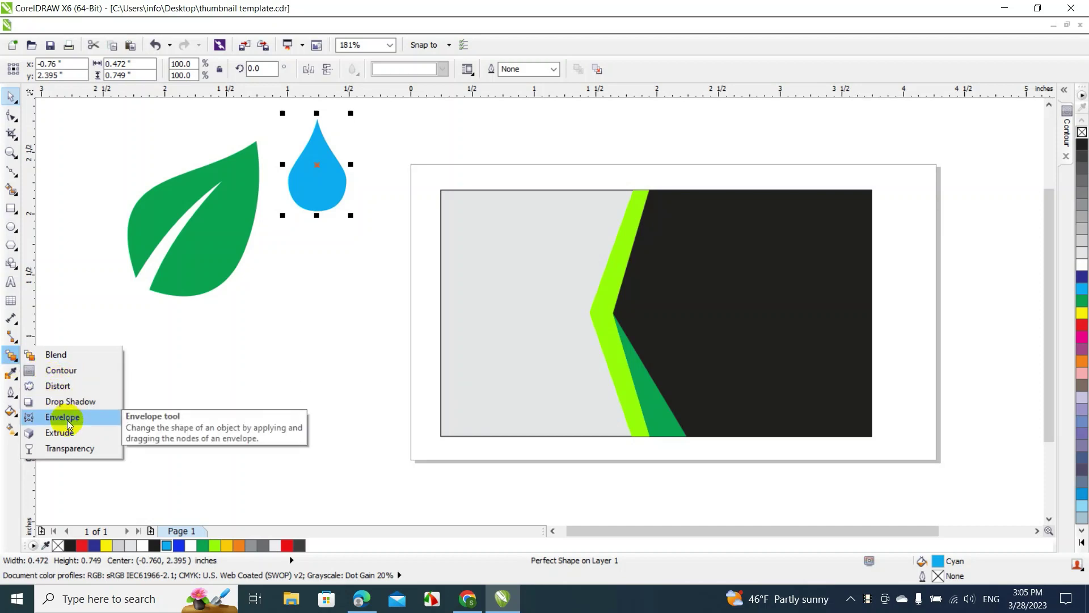
pyautogui.click(66, 449)
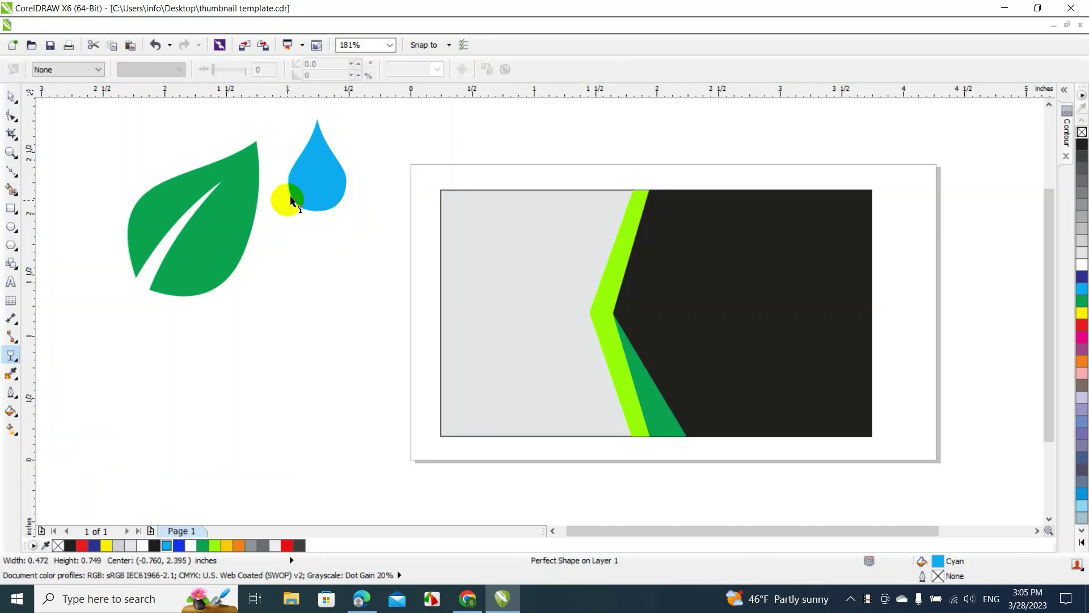
pyautogui.press('Escape')
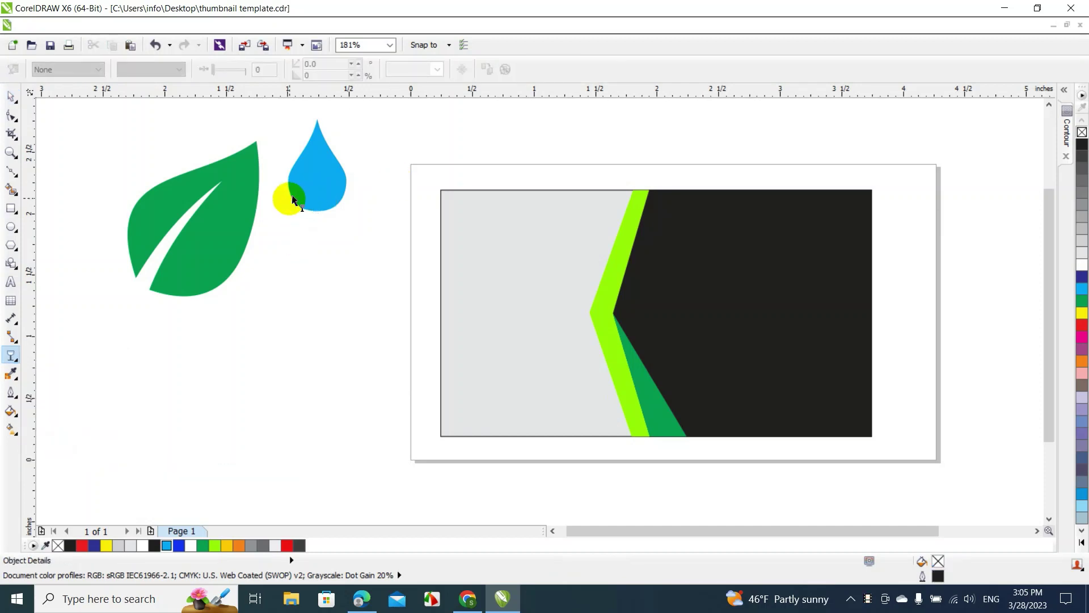
pyautogui.click(19, 362)
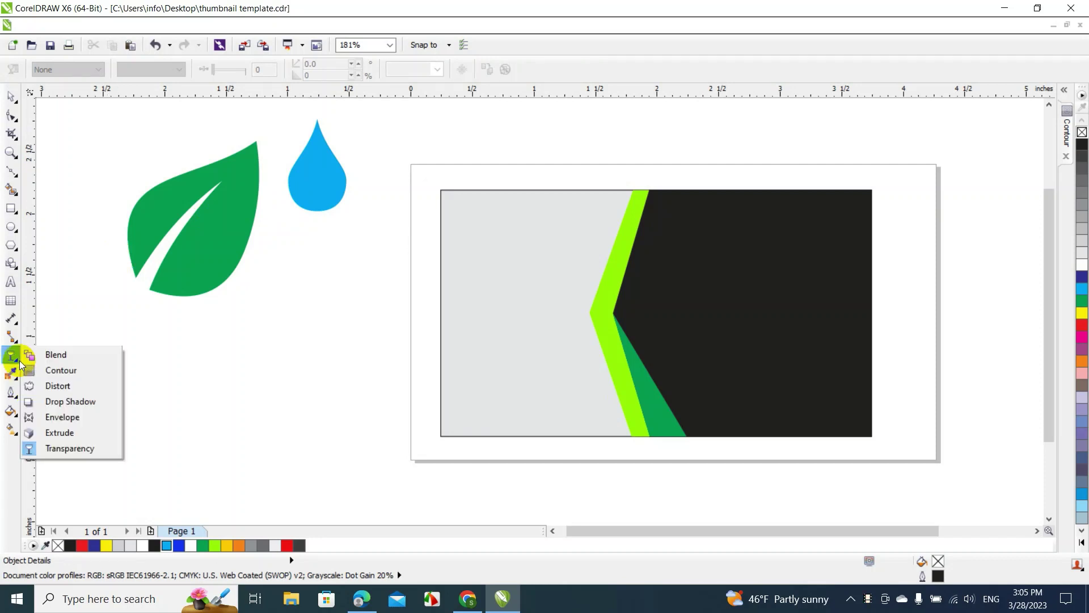
pyautogui.click(318, 182)
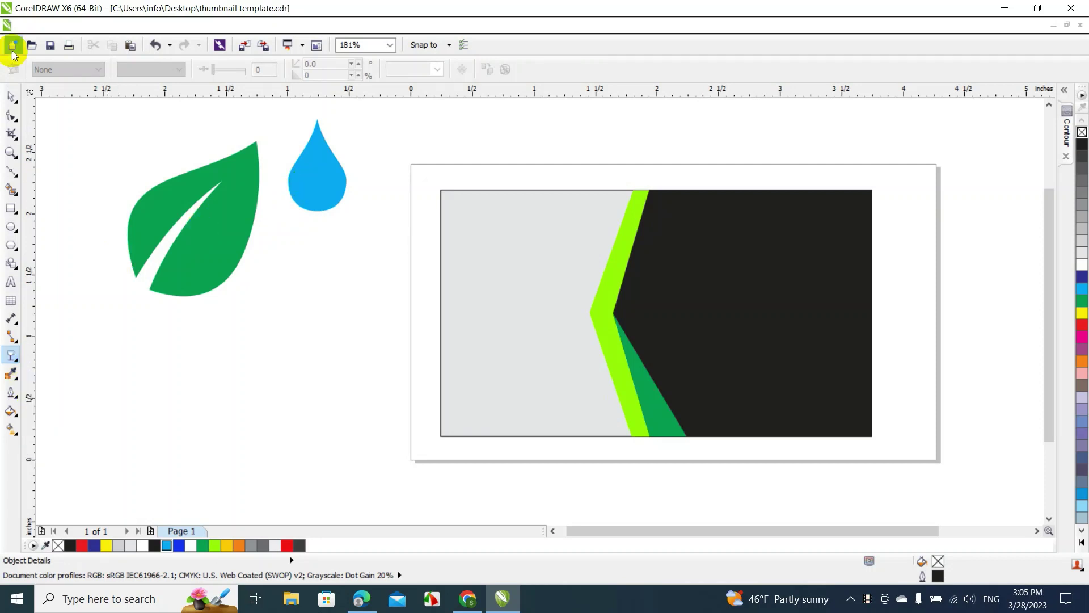
pyautogui.click(10, 97)
pyautogui.click(321, 171)
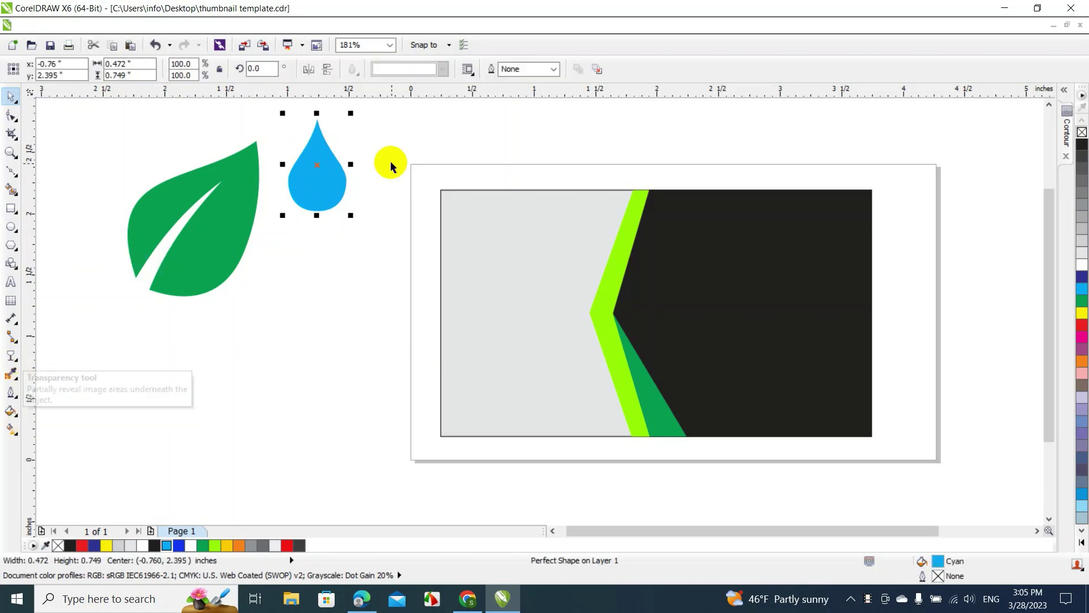
pyautogui.click(318, 178)
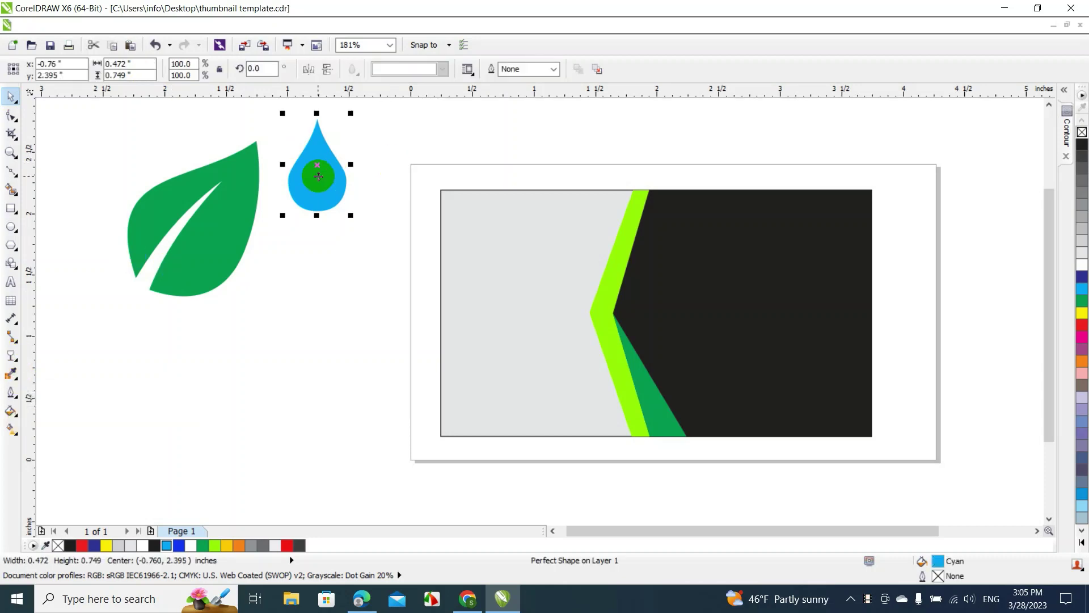
pyautogui.click(13, 359)
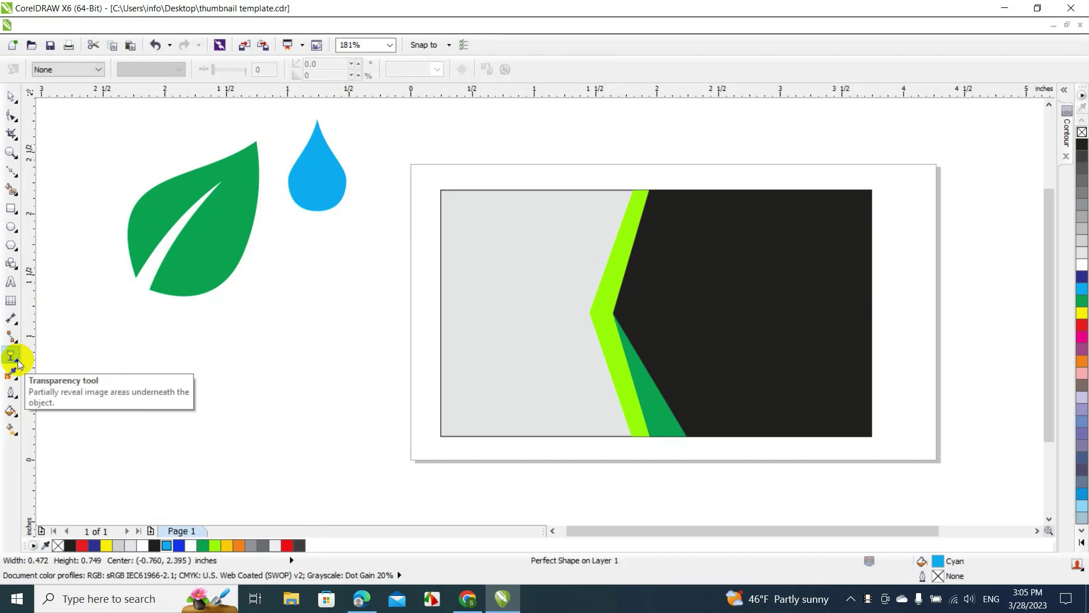
pyautogui.click(18, 359)
pyautogui.click(17, 376)
pyautogui.click(17, 359)
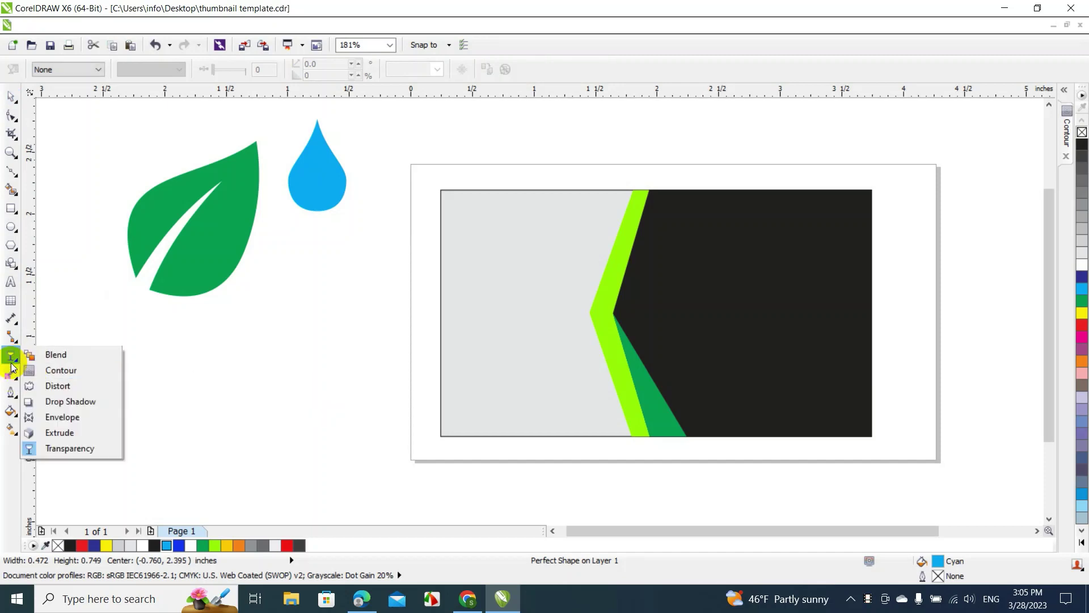
pyautogui.click(56, 448)
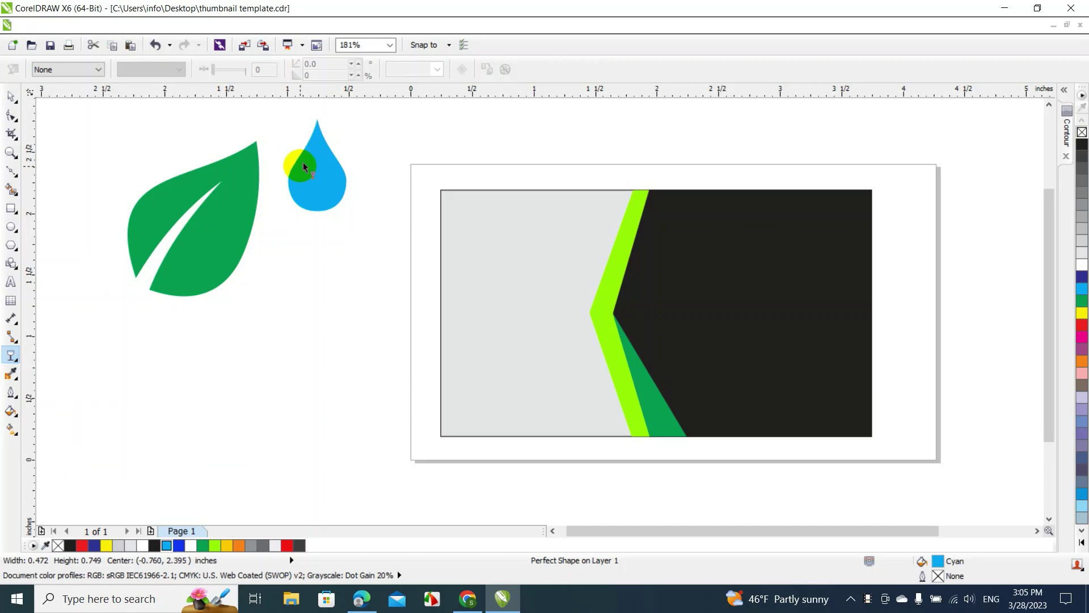
pyautogui.click(12, 96)
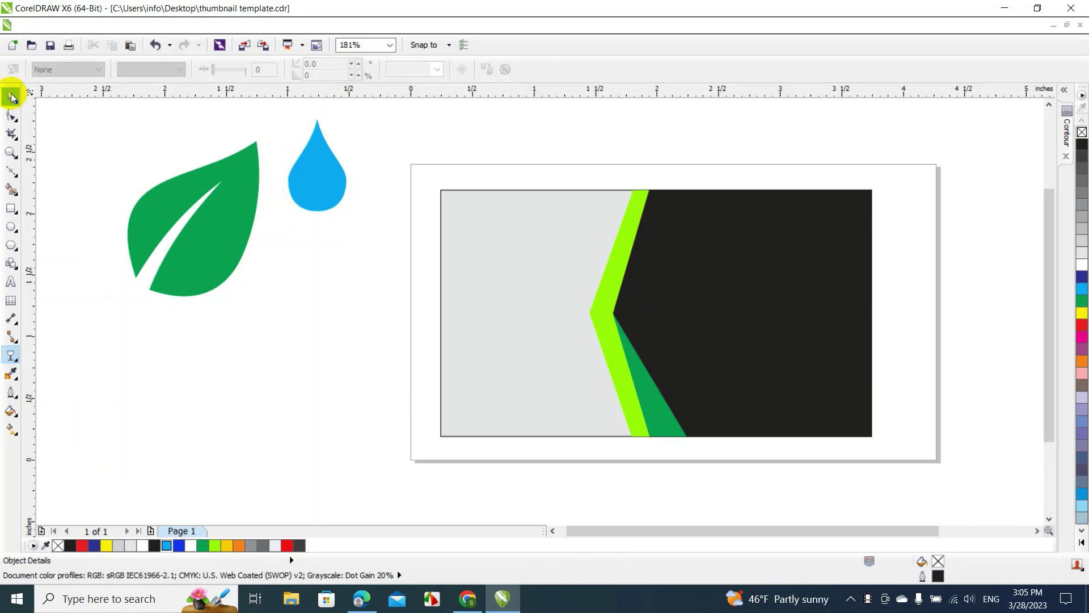
pyautogui.click(314, 170)
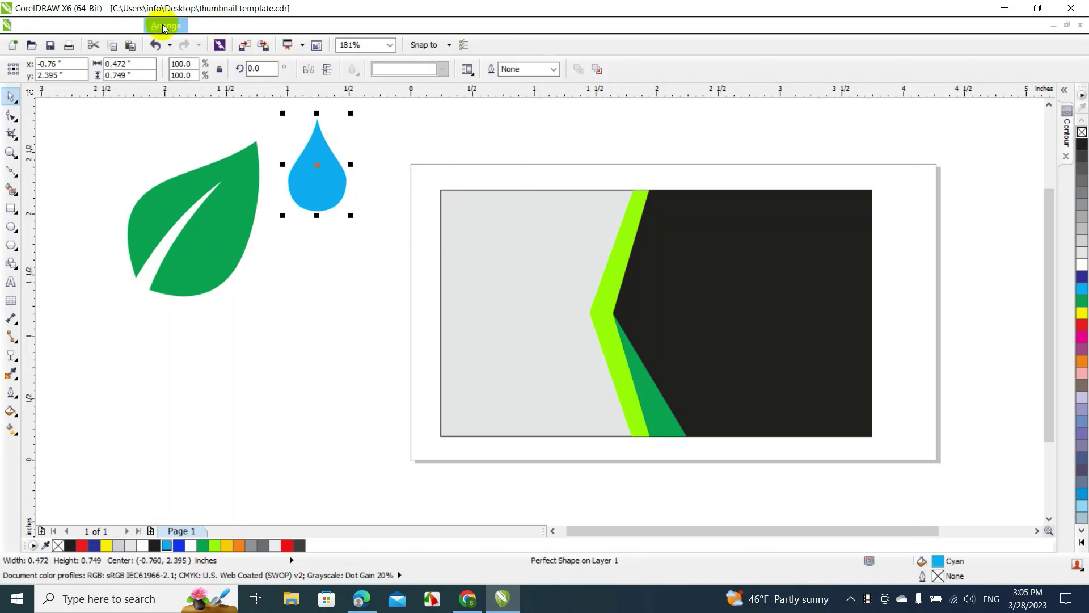
# Weld the water drop into a single editable curve via Arrange > Shaping > Weld
pyautogui.click(163, 24)
pyautogui.moveTo(290, 325)
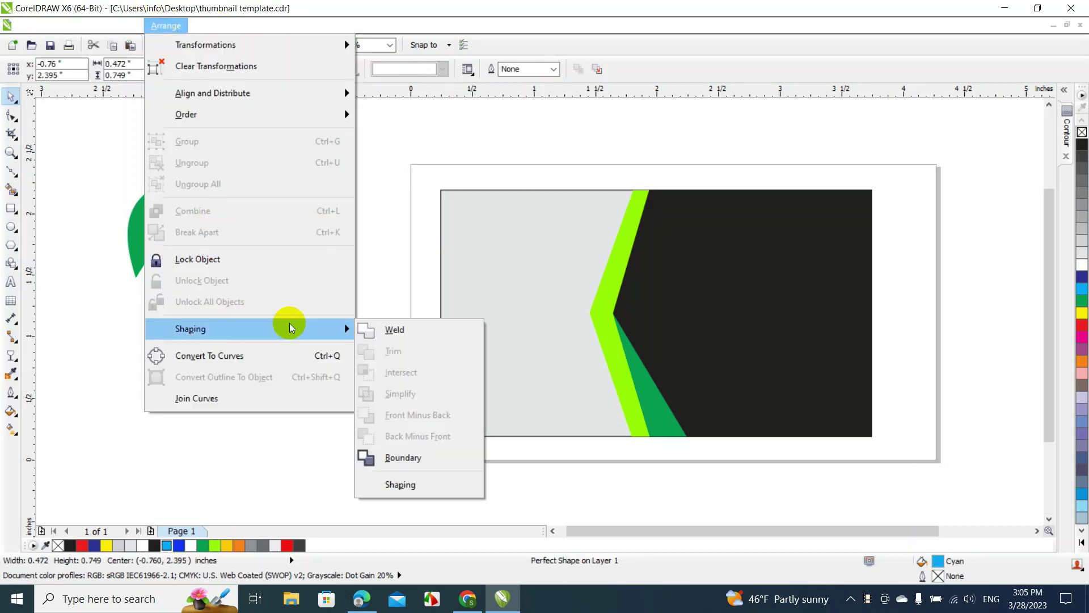
pyautogui.click(388, 328)
pyautogui.click(319, 330)
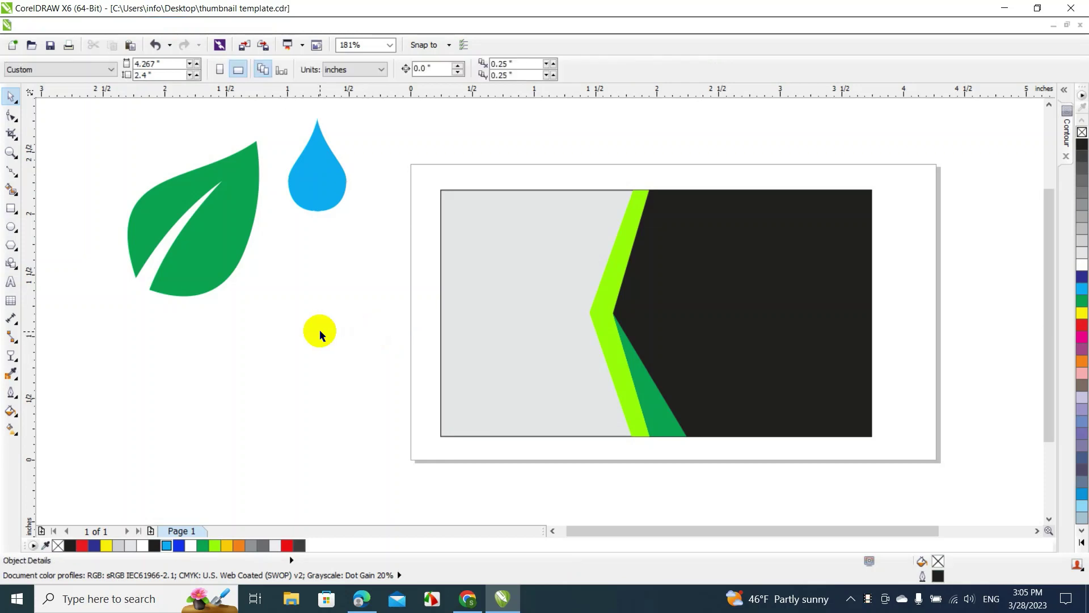
# Apply a linear transparency fade across the drop, stretched out toward the leaf
pyautogui.click(316, 170)
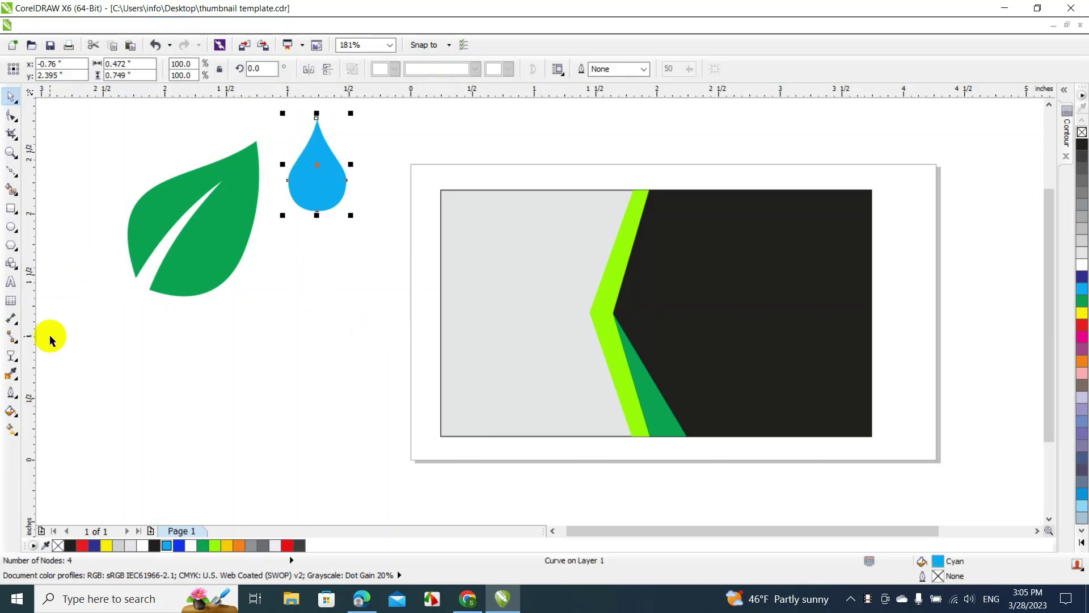
pyautogui.click(11, 355)
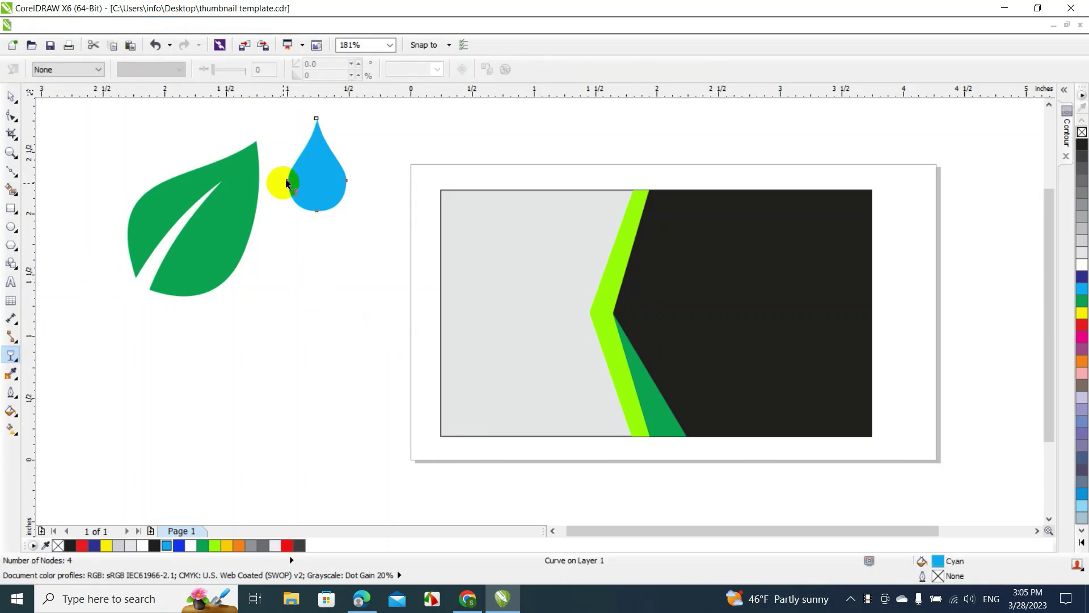
pyautogui.moveTo(288, 183); pyautogui.dragTo(384, 178)
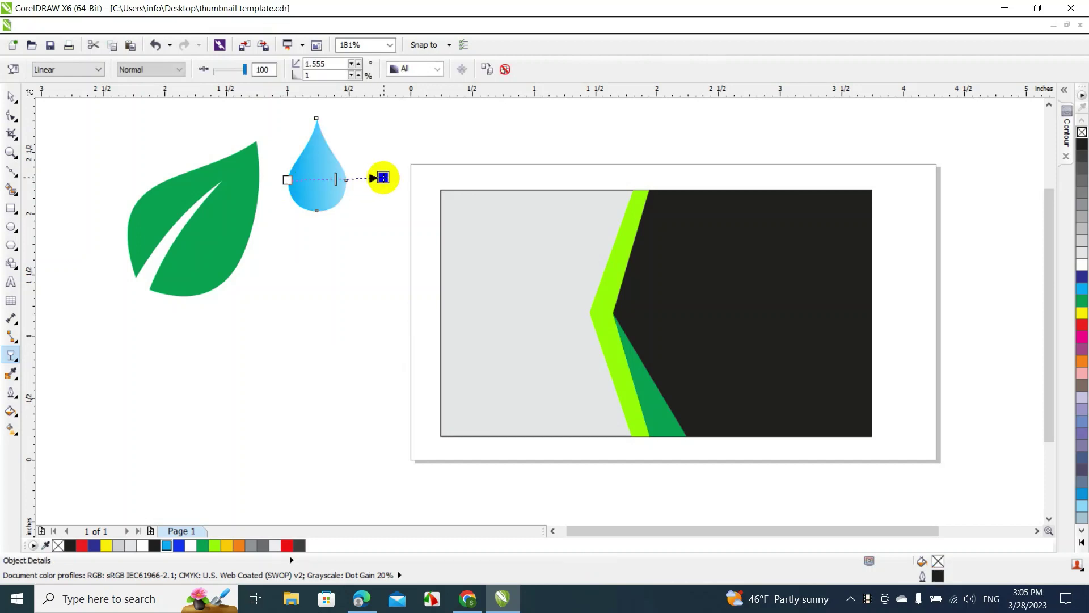
pyautogui.moveTo(288, 180); pyautogui.dragTo(258, 173)
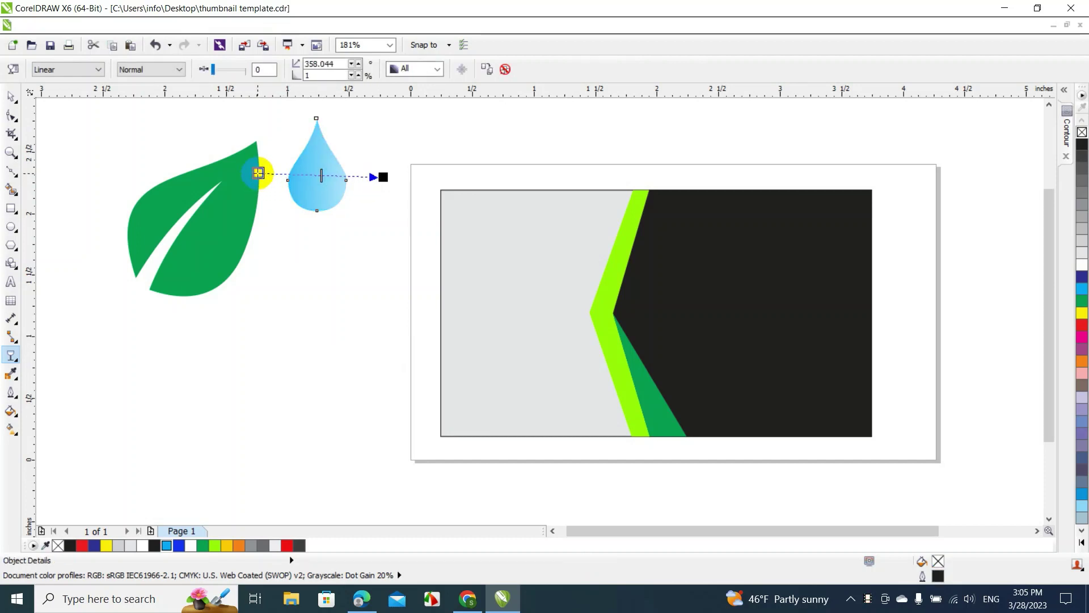
pyautogui.click(11, 97)
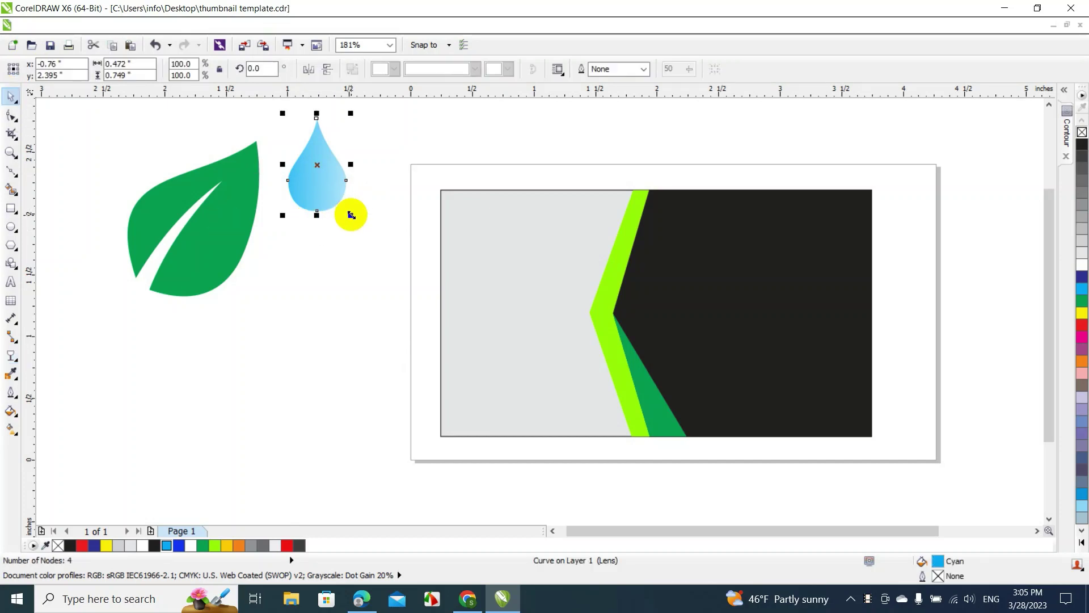
# Scale the faded drop to 52.4% and place it on the leaf's lower right body
pyautogui.moveTo(348, 214); pyautogui.dragTo(323, 200)
pyautogui.moveTo(307, 151); pyautogui.dragTo(213, 252)
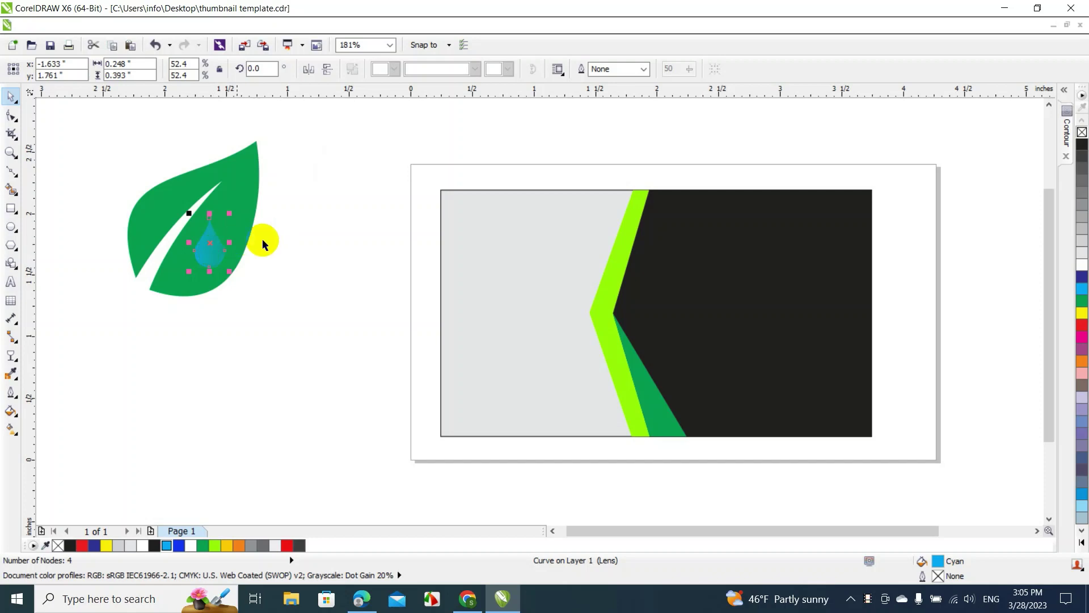
pyautogui.click(11, 356)
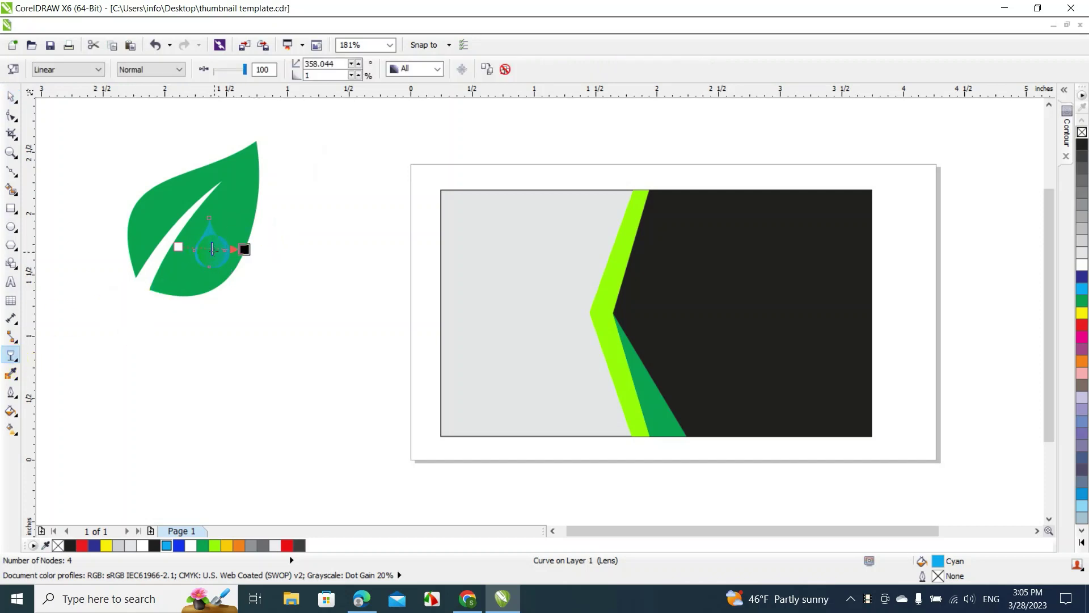
pyautogui.moveTo(213, 249)
pyautogui.mouseDown()
pyautogui.moveTo(223, 249)
pyautogui.moveTo(217, 255)
pyautogui.mouseUp()
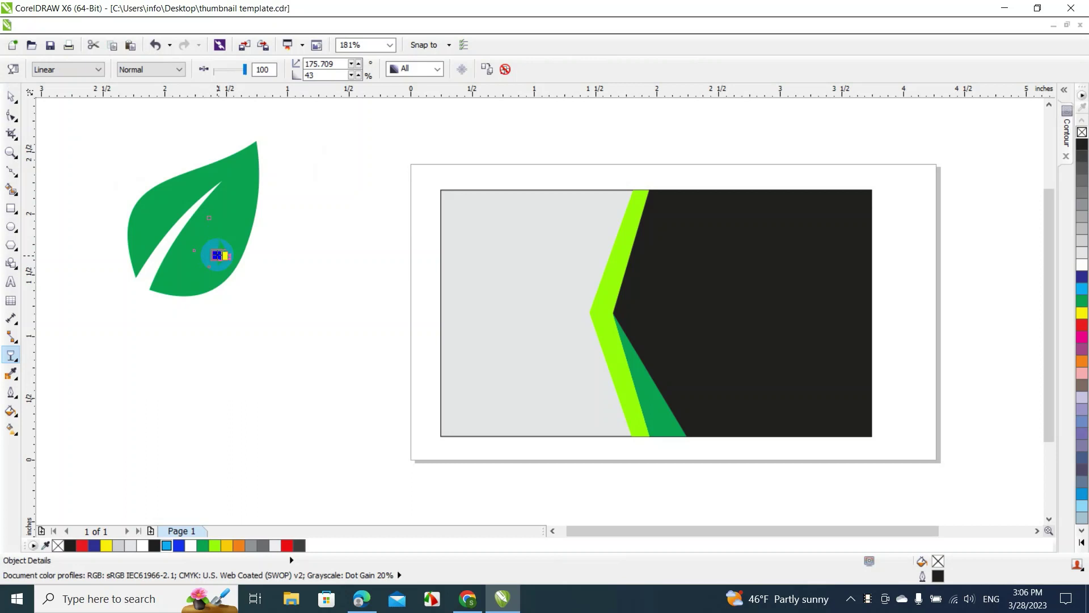
pyautogui.hotkey('ctrl', 'z')
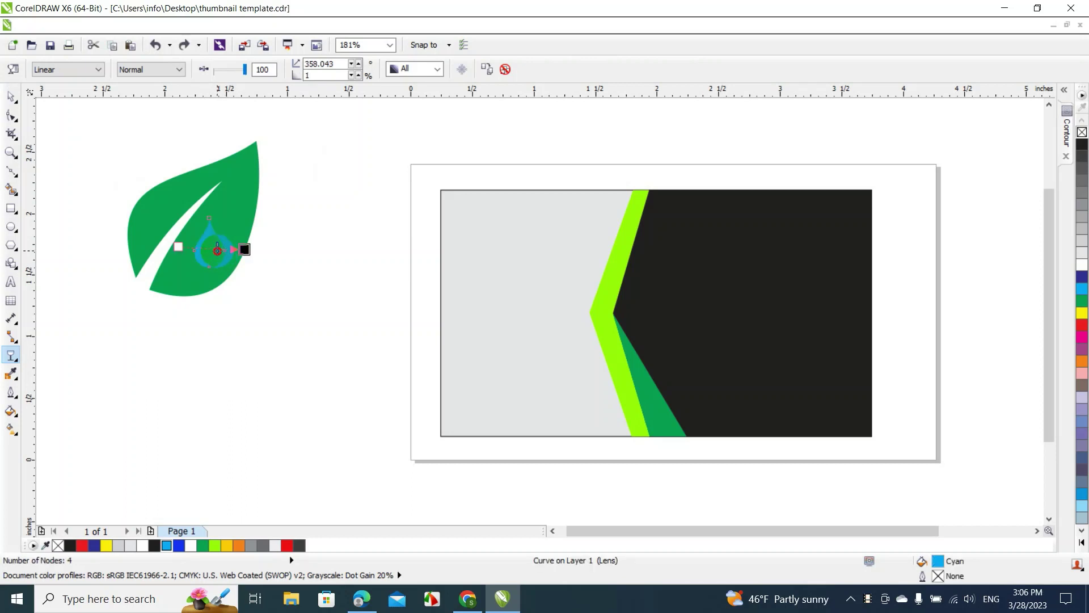
pyautogui.click(8, 98)
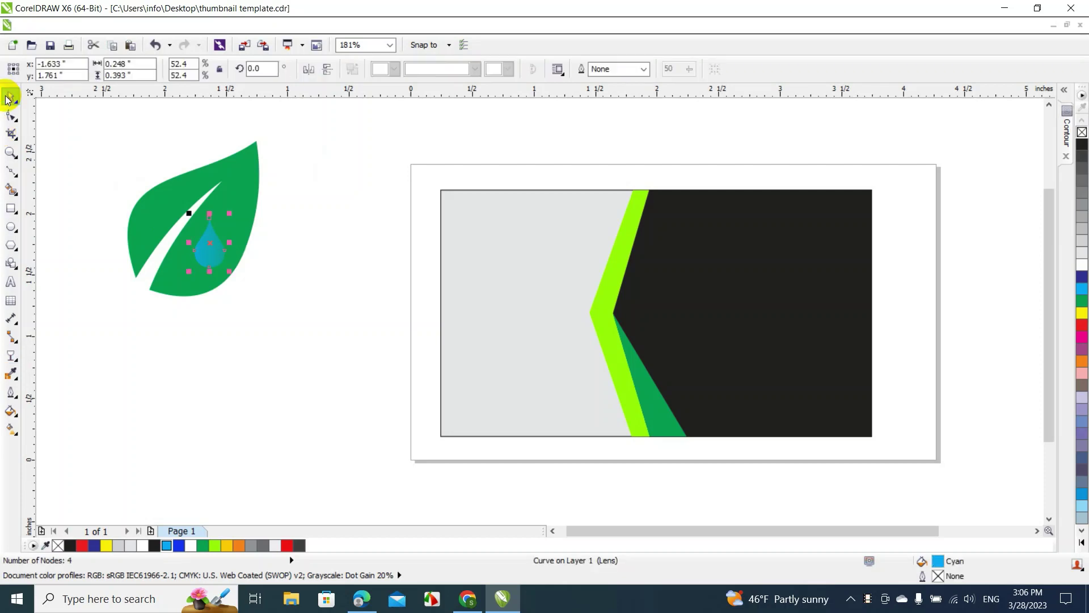
# Draw a small white, outline-free ellipse highlight inside the water drop
pyautogui.click(86, 171)
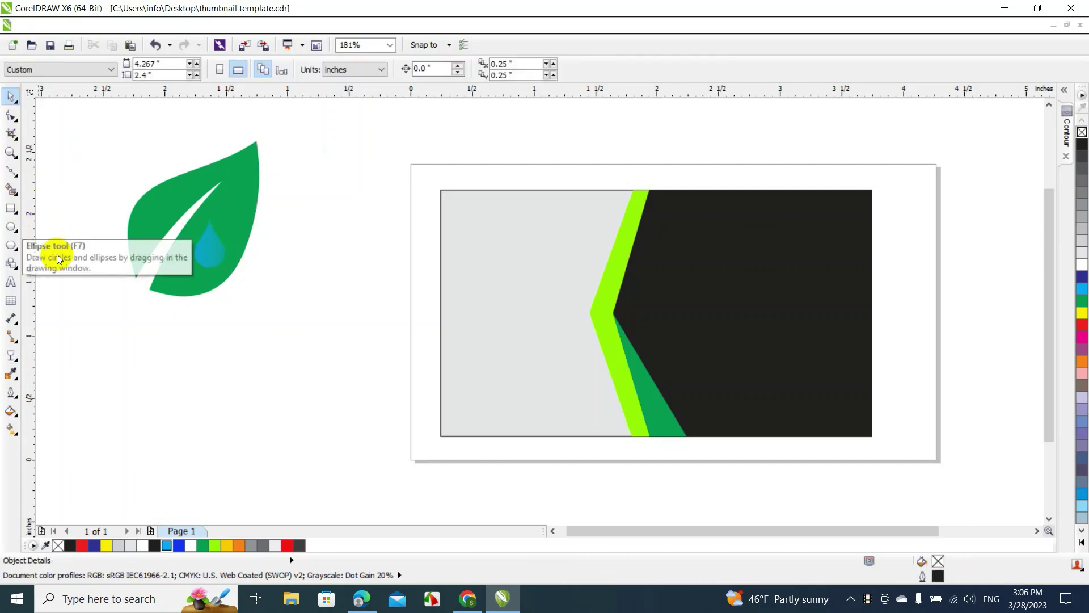
pyautogui.click(11, 226)
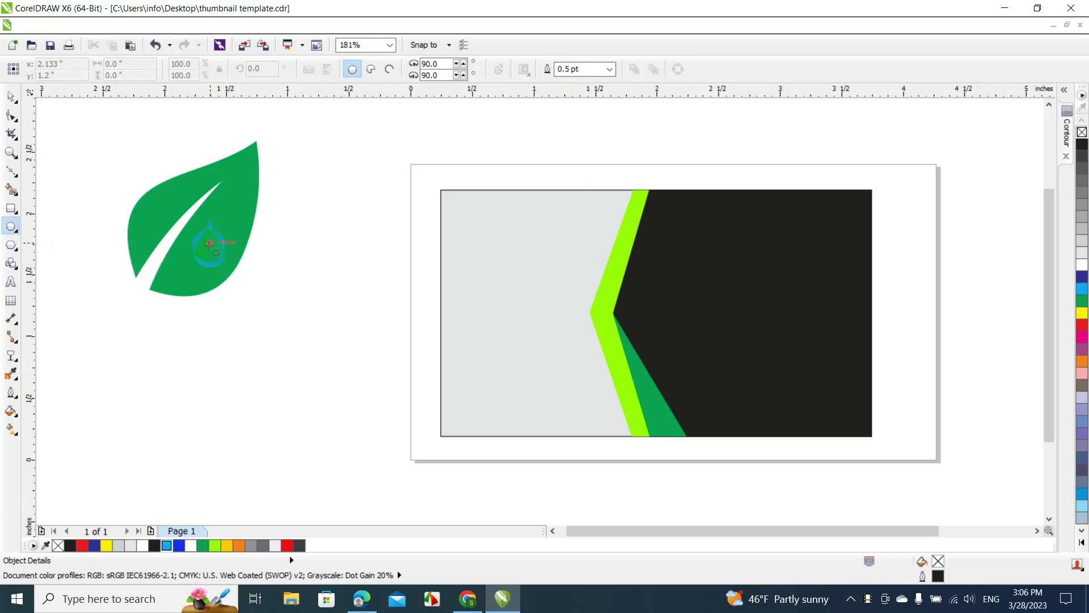
pyautogui.moveTo(209, 244); pyautogui.dragTo(217, 253)
pyautogui.click(11, 96)
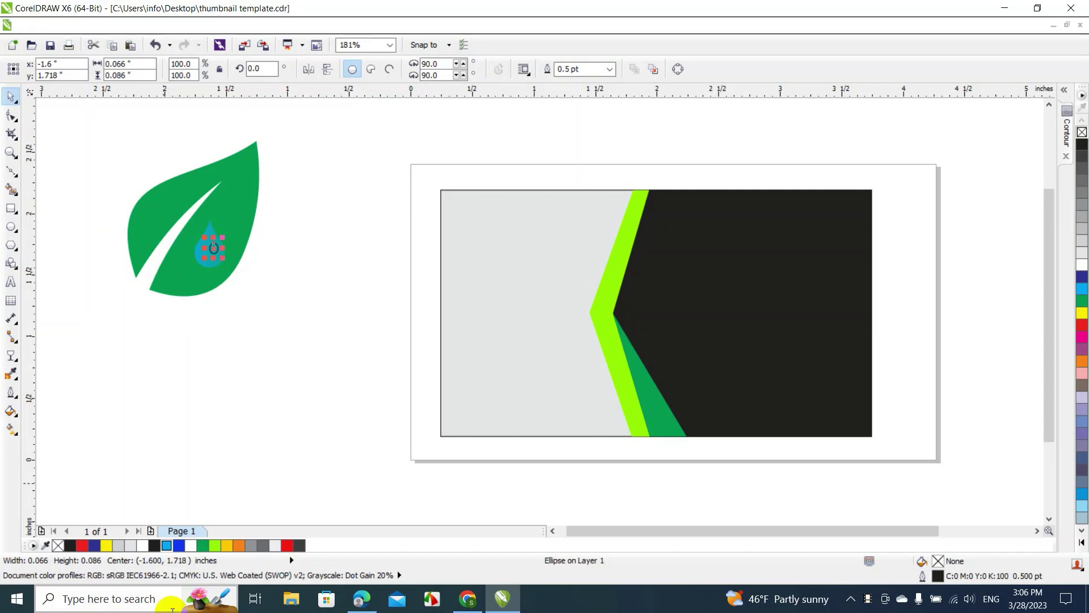
pyautogui.click(191, 545)
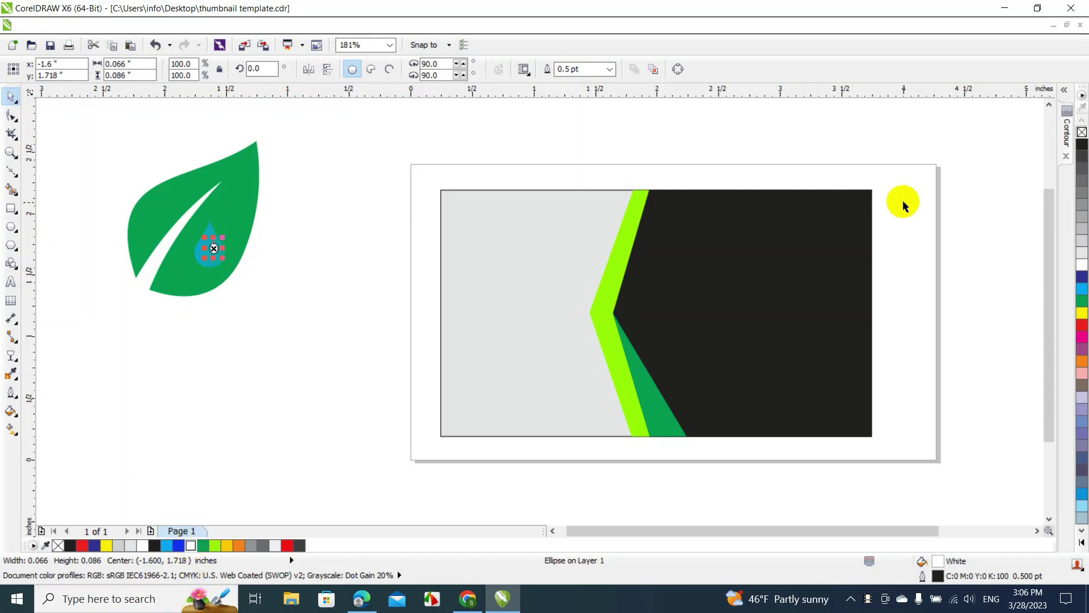
pyautogui.rightClick(1082, 132)
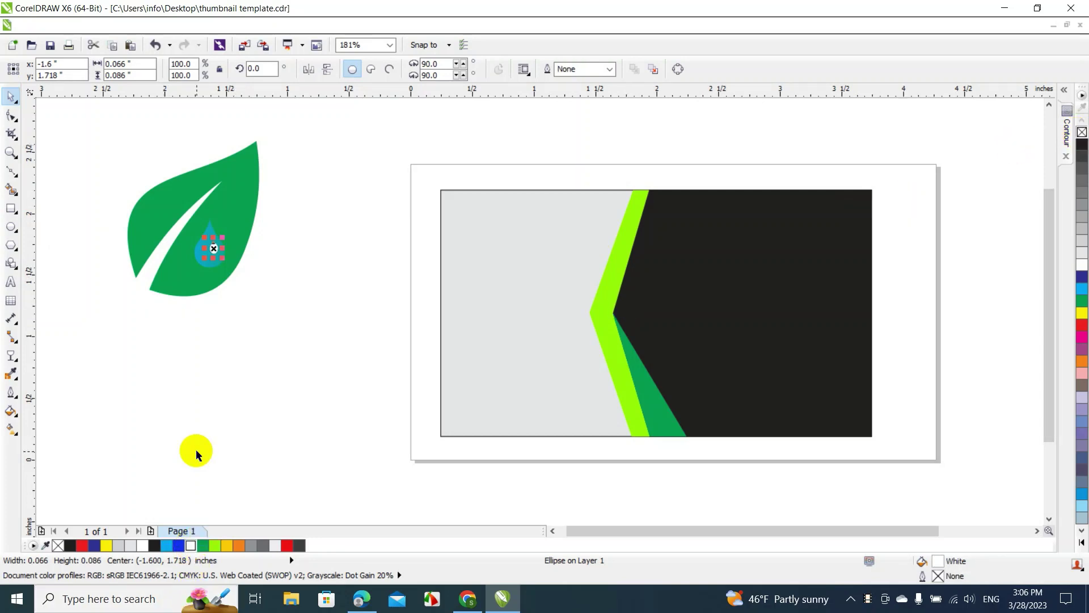
# Select the whole leaf logo and shift it down and to the right
pyautogui.click(195, 449)
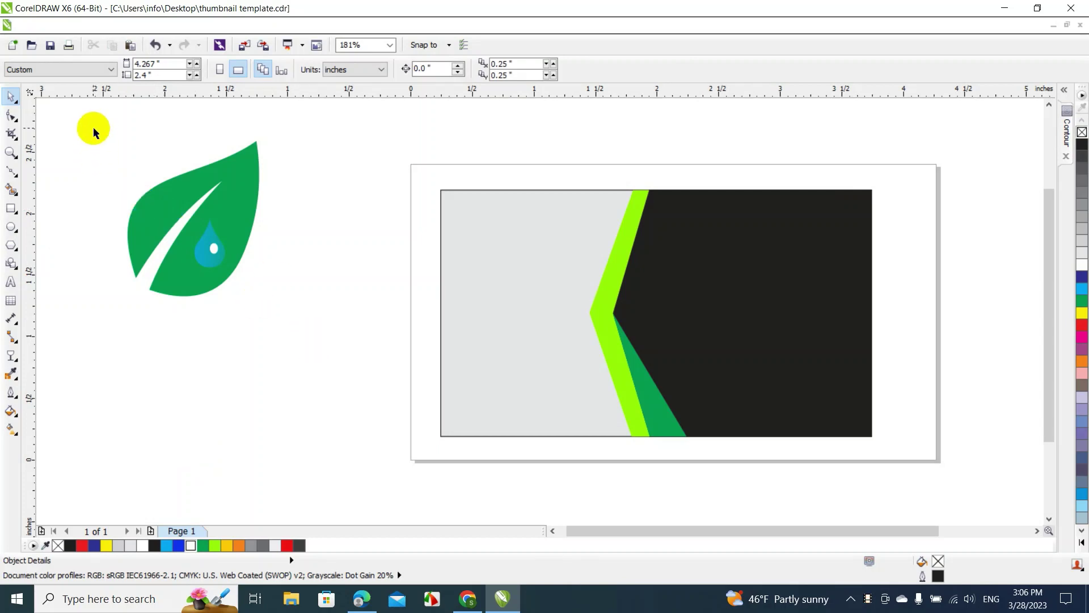
pyautogui.moveTo(93, 127); pyautogui.dragTo(295, 319)
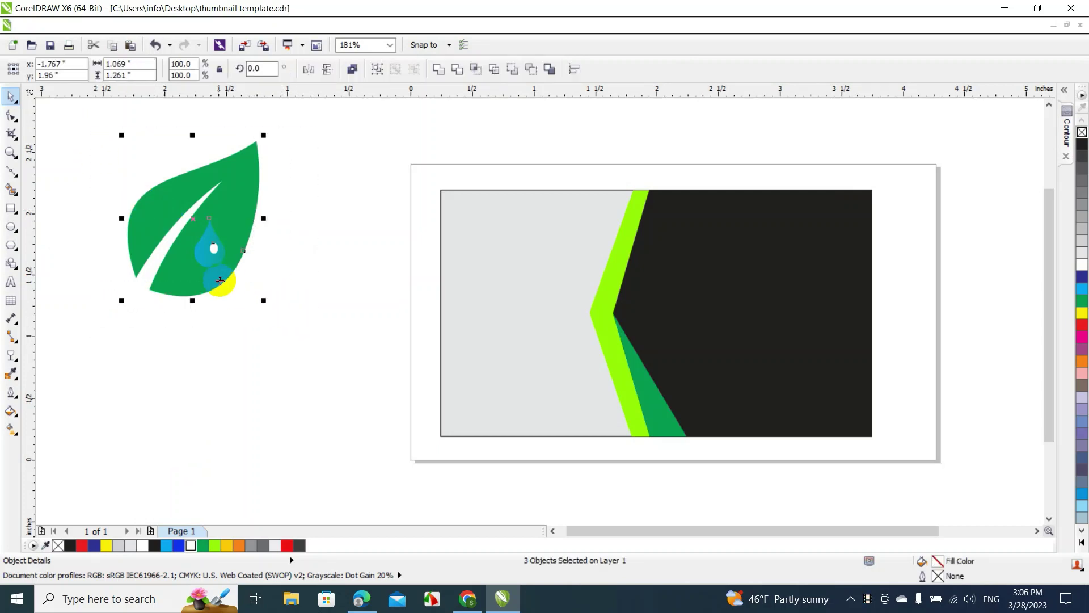
pyautogui.moveTo(218, 281); pyautogui.dragTo(251, 306)
# Type the letter-spaced word 'L A N D S C A P I N G' in Arial below the leaf logo
pyautogui.click(242, 368)
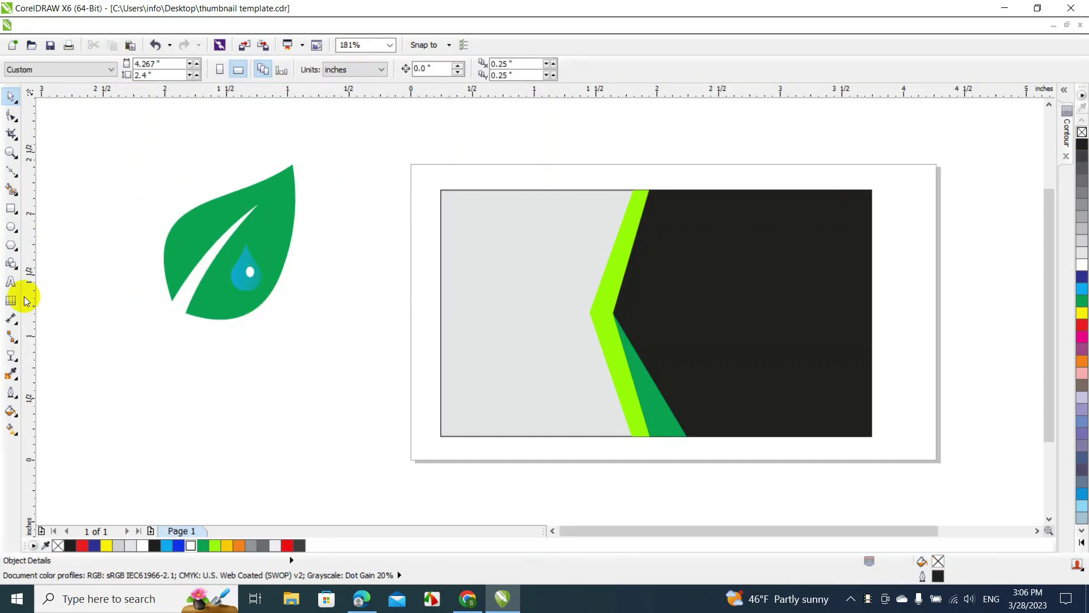
pyautogui.click(11, 282)
pyautogui.click(142, 422)
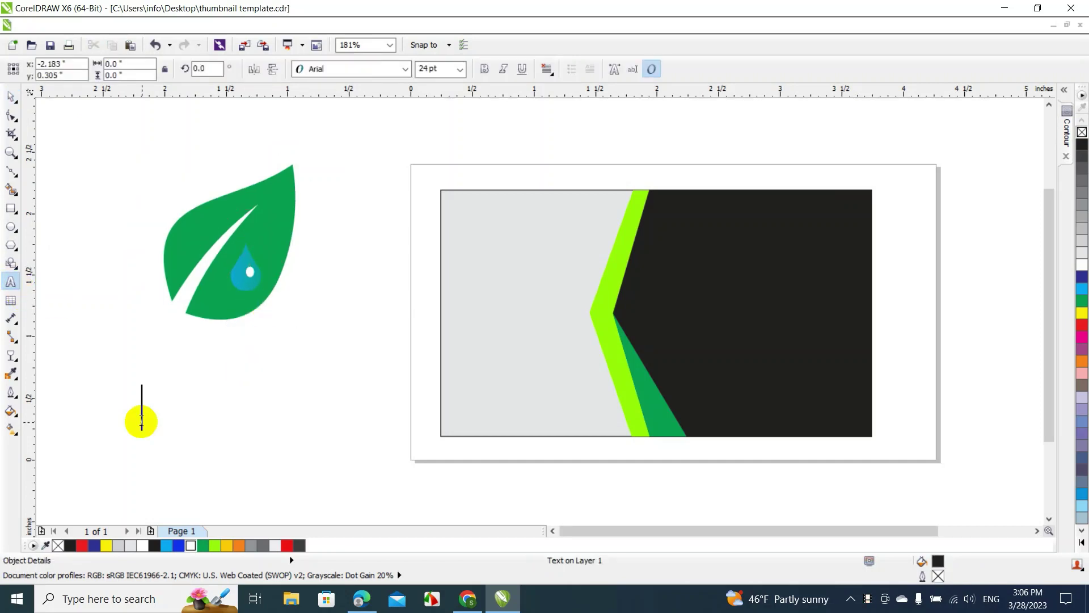
pyautogui.write('L A')
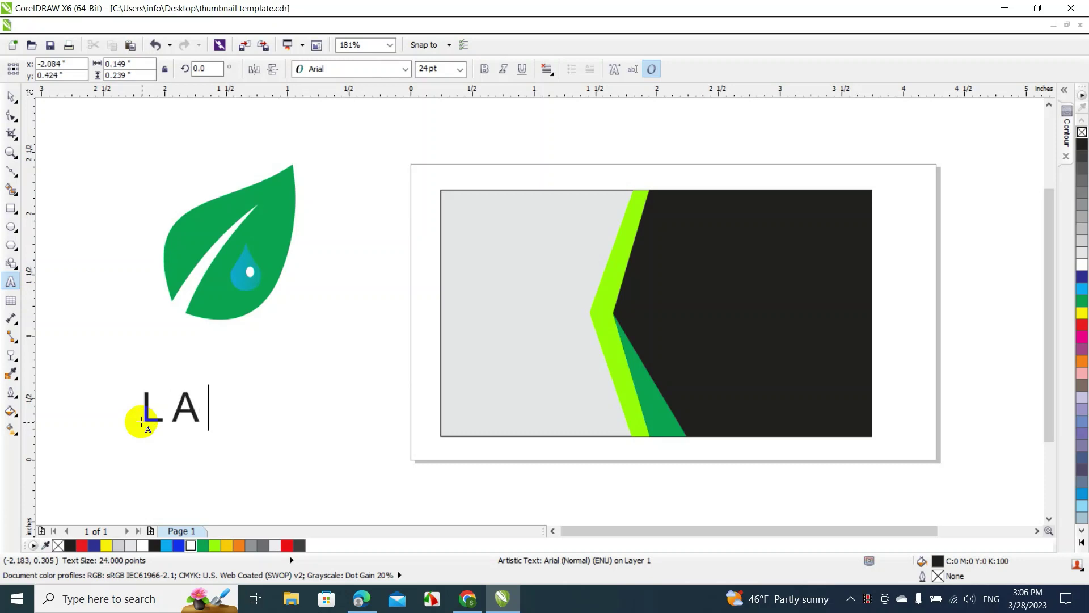
pyautogui.press('Escape')
pyautogui.write('N D ')
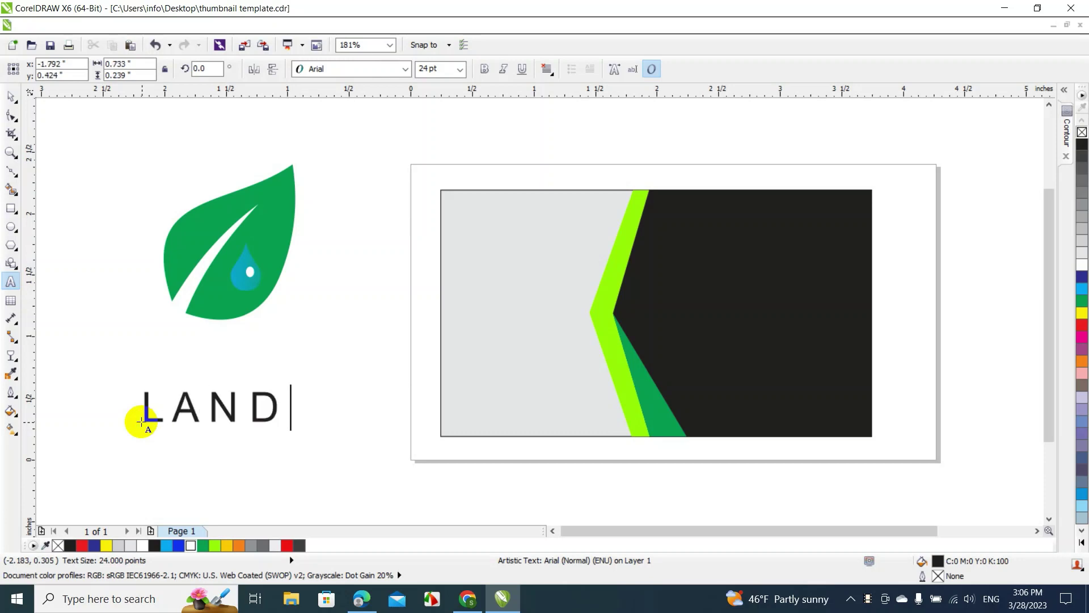
pyautogui.write('S C')
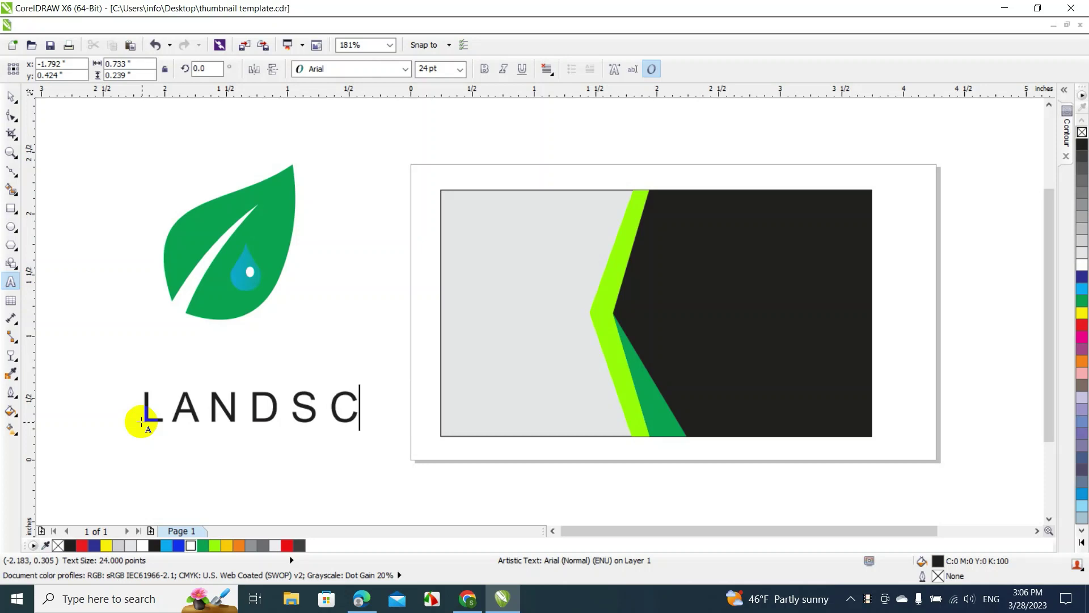
pyautogui.write(' A P ')
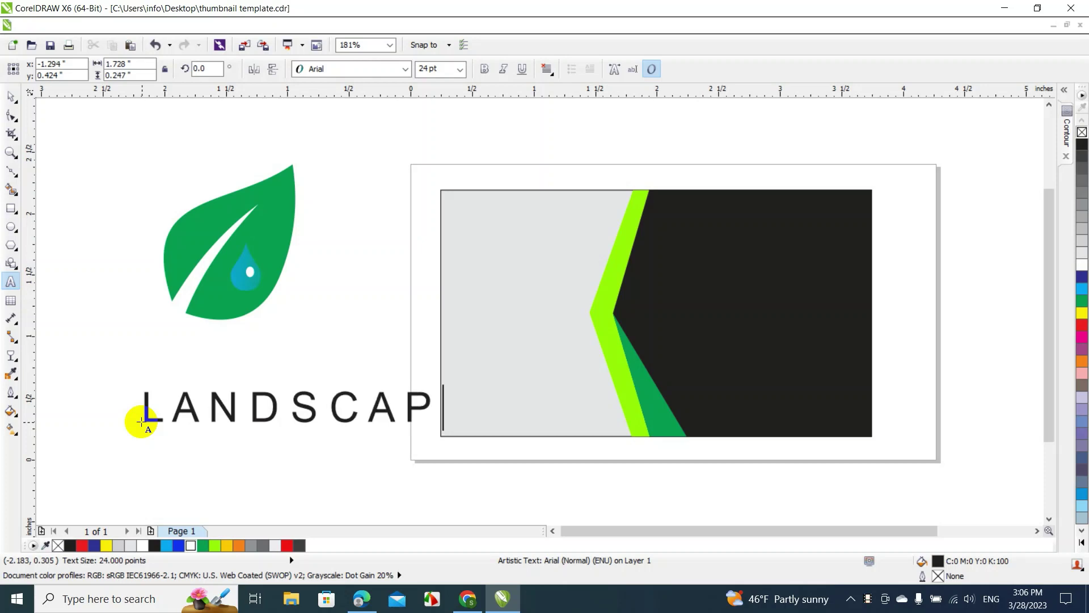
pyautogui.write('I N G')
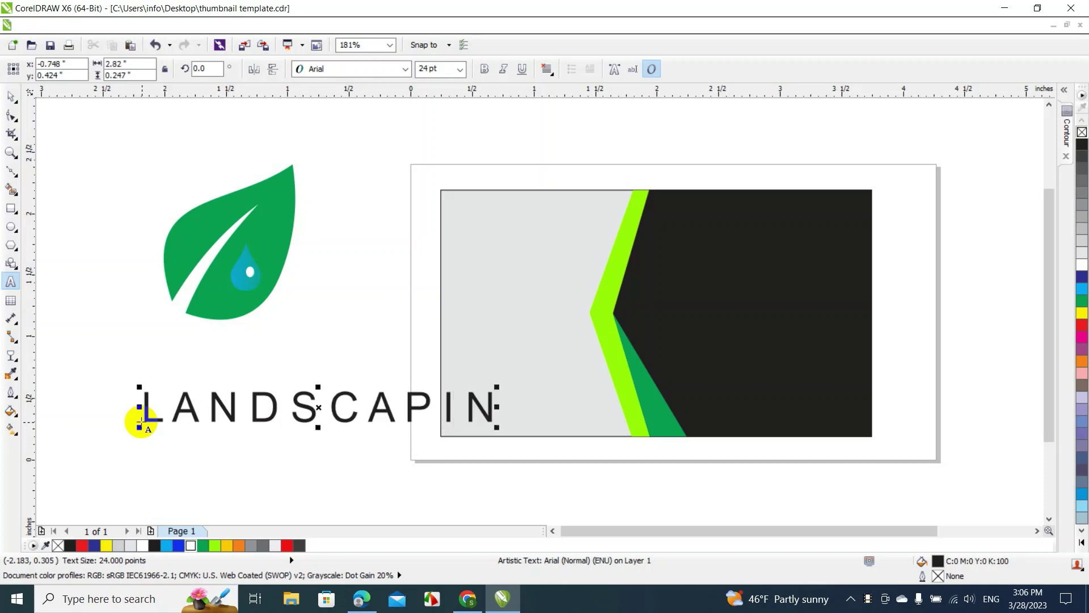
# Set LANDSCAPING in bold Bahnschrift Condensed and move it beneath the leaf
pyautogui.click(10, 97)
pyautogui.click(333, 70)
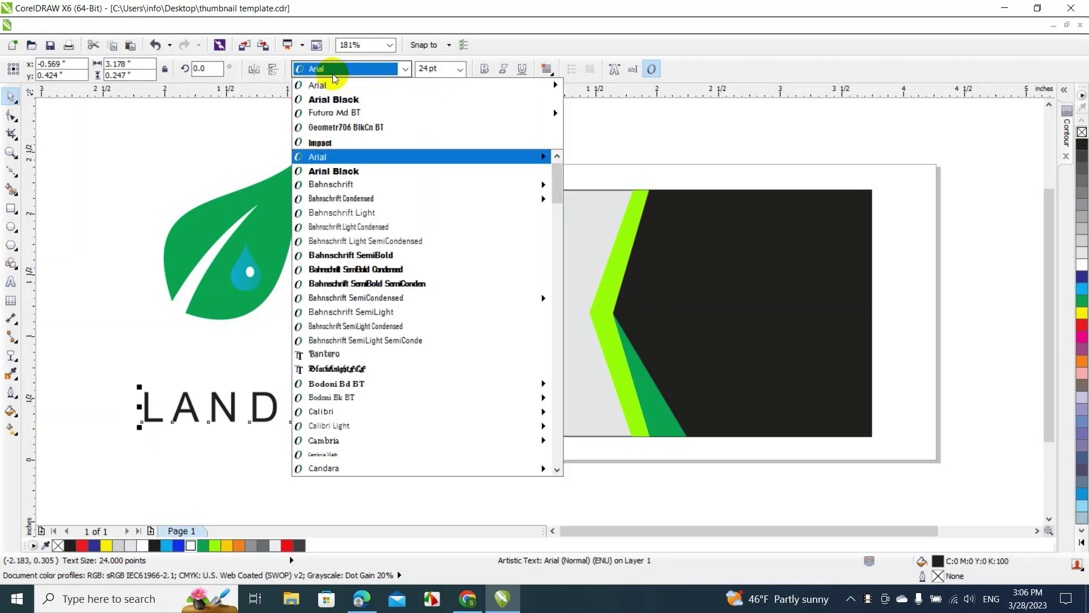
pyautogui.moveTo(333, 114)
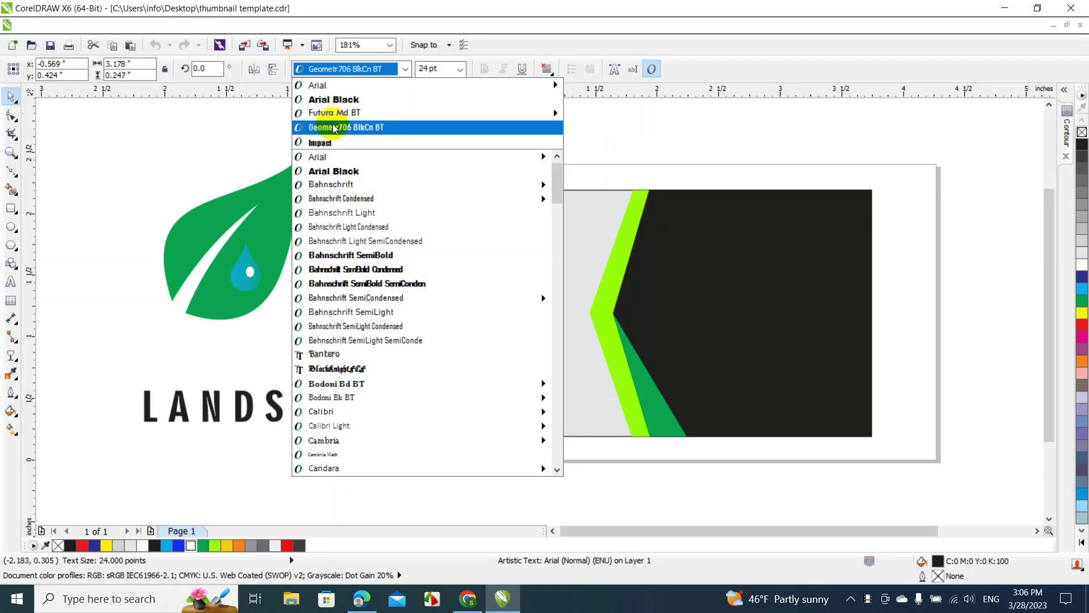
pyautogui.click(340, 198)
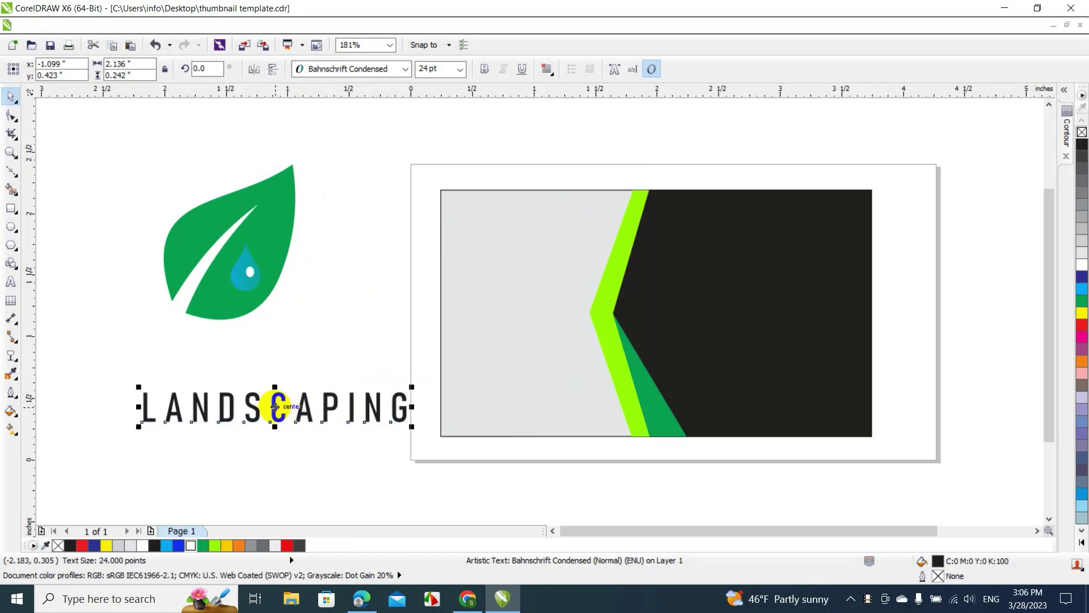
pyautogui.moveTo(275, 408); pyautogui.dragTo(239, 348)
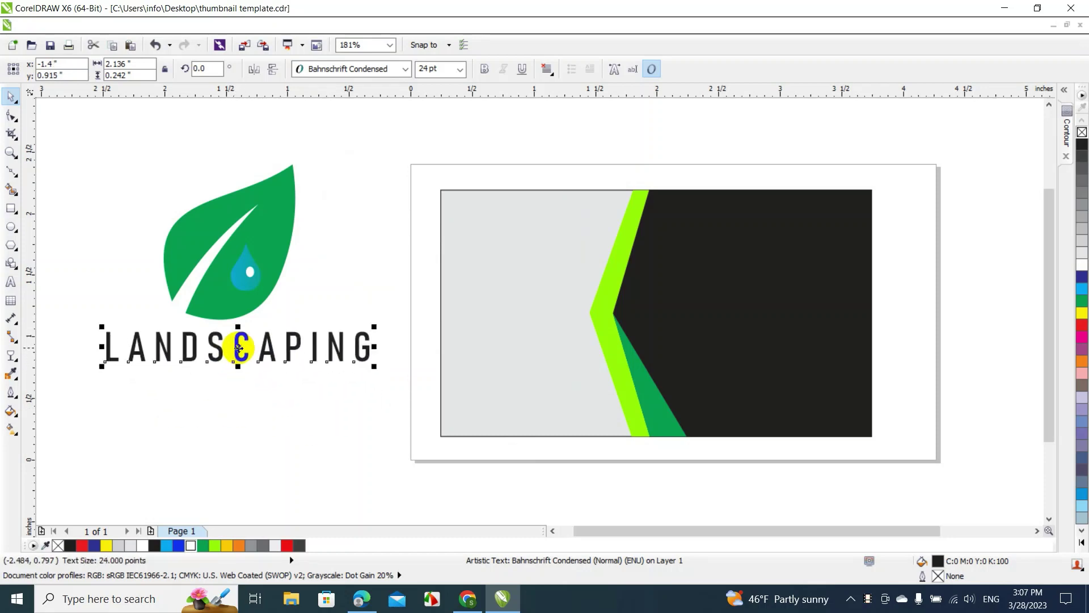
pyautogui.click(484, 69)
# Centre LANDSCAPING horizontally under the leaf logo with the C align key
pyautogui.click(148, 183)
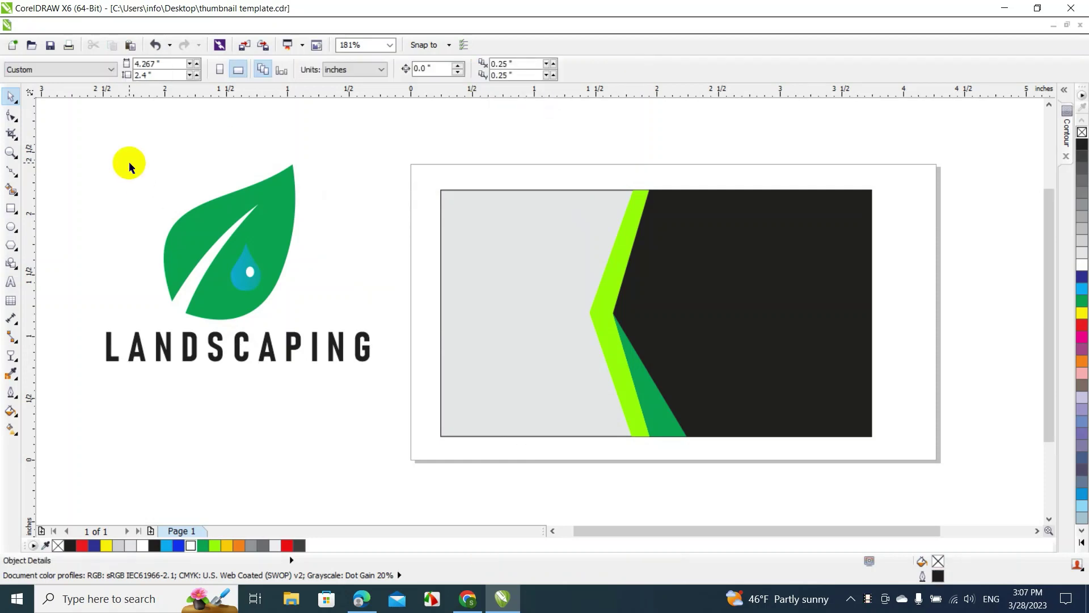
pyautogui.moveTo(130, 162); pyautogui.dragTo(258, 206)
pyautogui.click(216, 355)
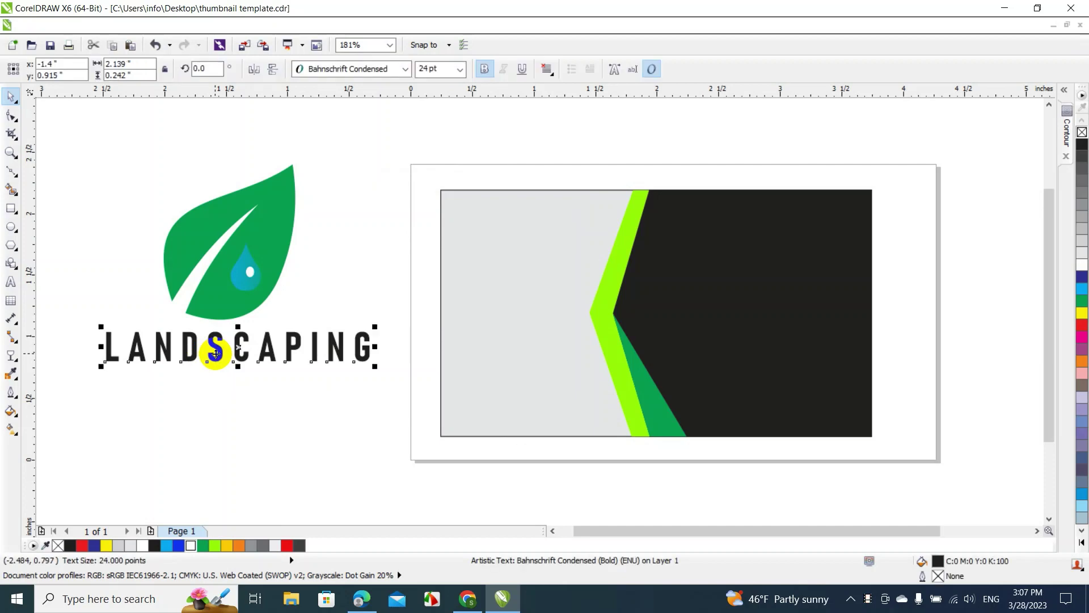
pyautogui.keyDown('shift'); pyautogui.click(265, 208); pyautogui.keyUp('shift')
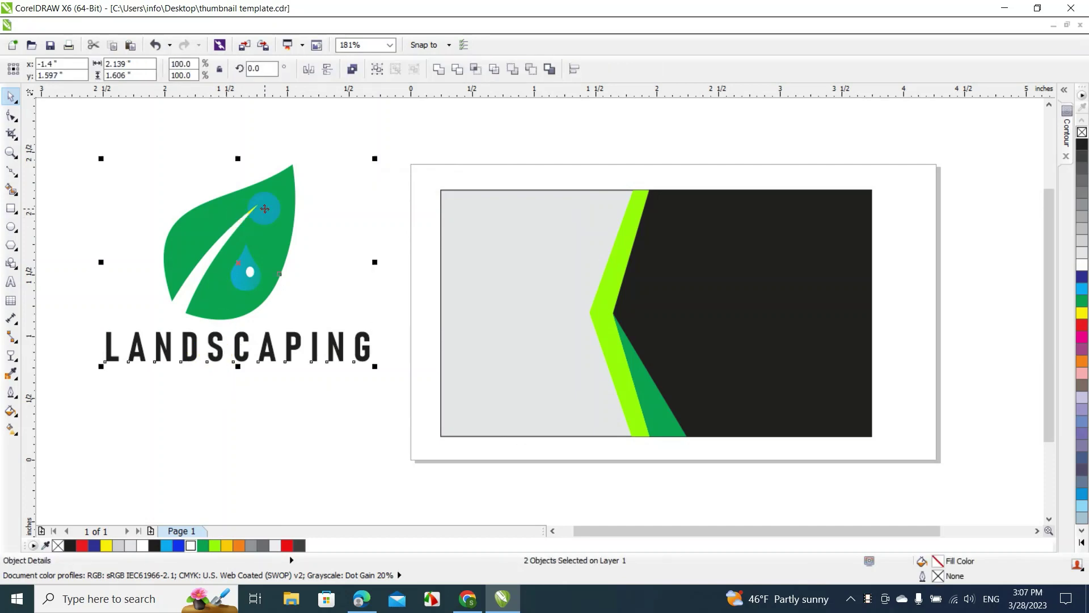
pyautogui.press('c')
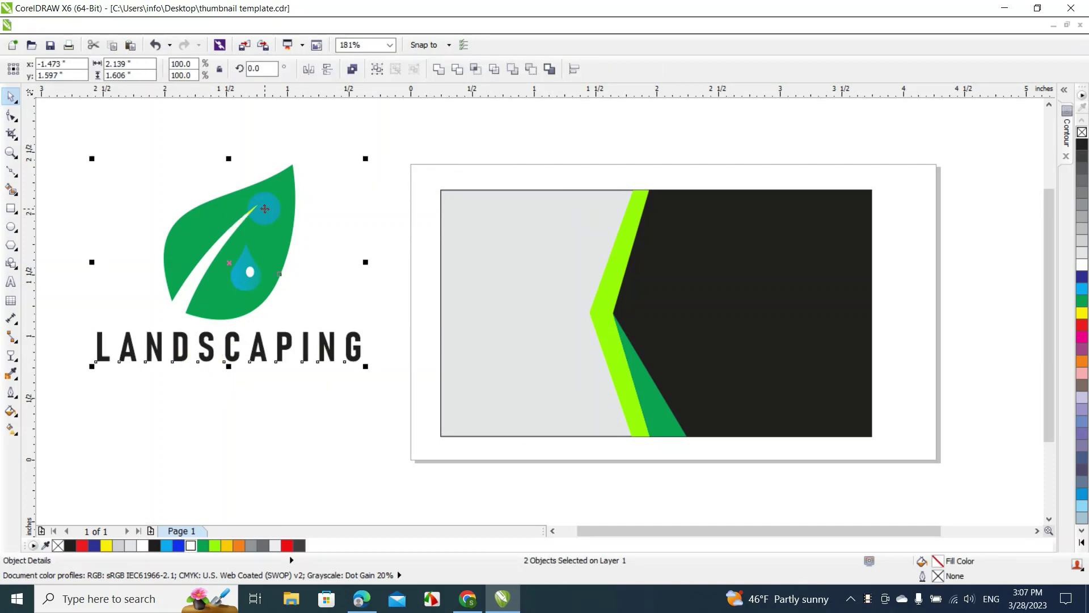
pyautogui.click(328, 252)
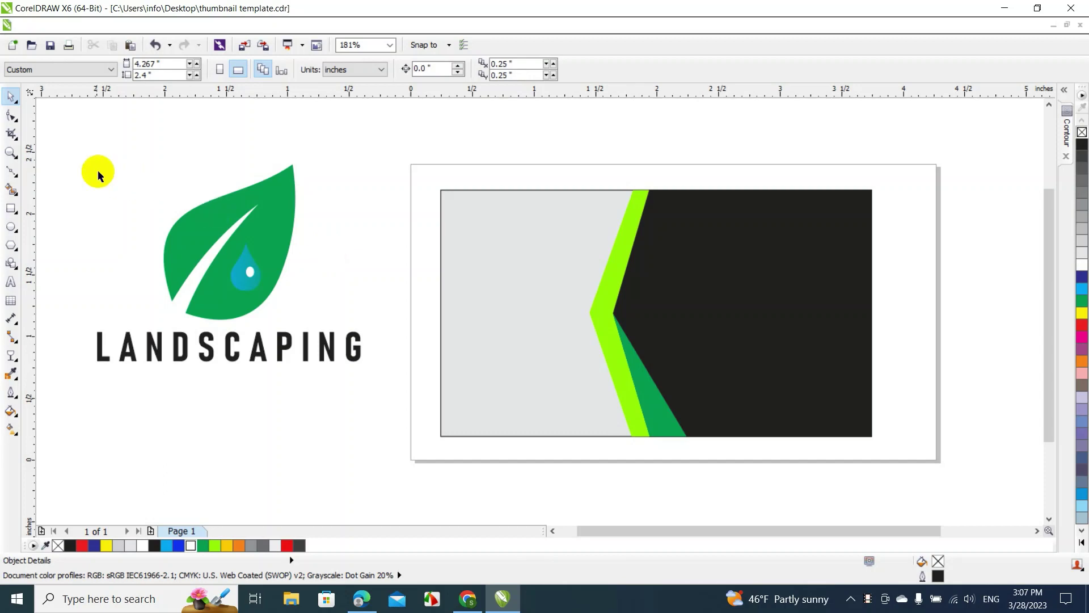
# Move the leaf logo and LANDSCAPING onto the card's grey side and shrink them to fit
pyautogui.moveTo(78, 142); pyautogui.dragTo(261, 335)
pyautogui.moveTo(187, 224); pyautogui.dragTo(540, 297)
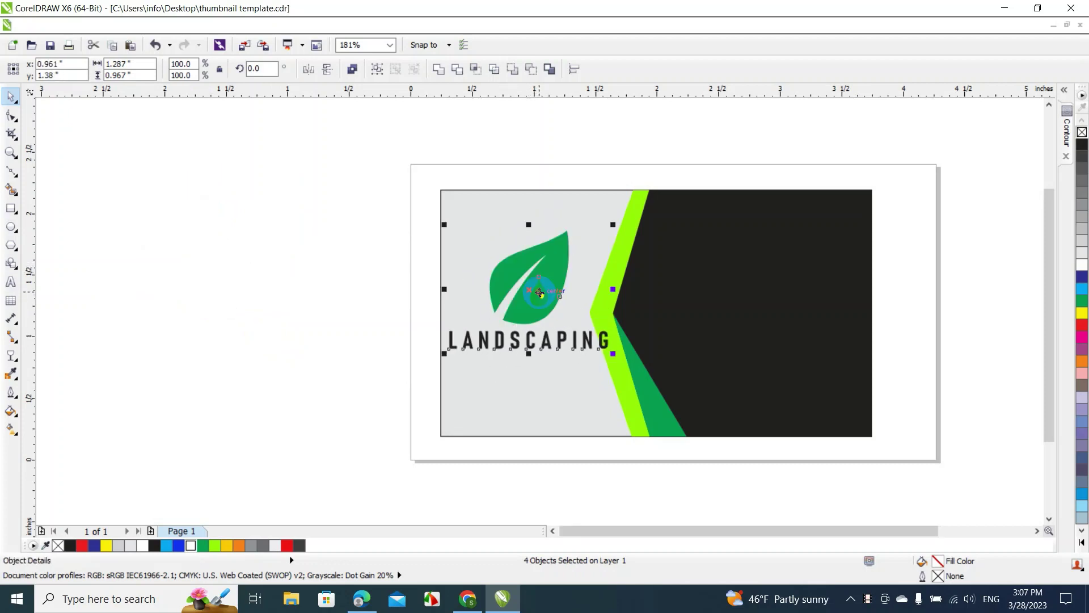
pyautogui.moveTo(614, 354); pyautogui.dragTo(583, 353)
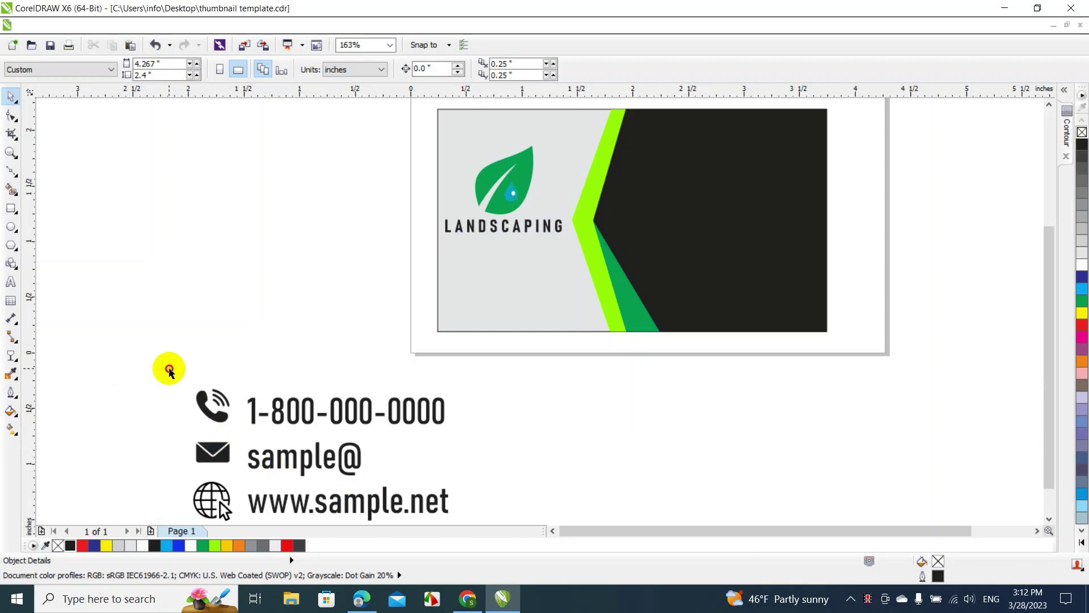
# Select the phone, e-mail and web contact block and move it onto the black panel
pyautogui.moveTo(169, 370); pyautogui.dragTo(229, 490)
pyautogui.moveTo(247, 493); pyautogui.dragTo(247, 493)
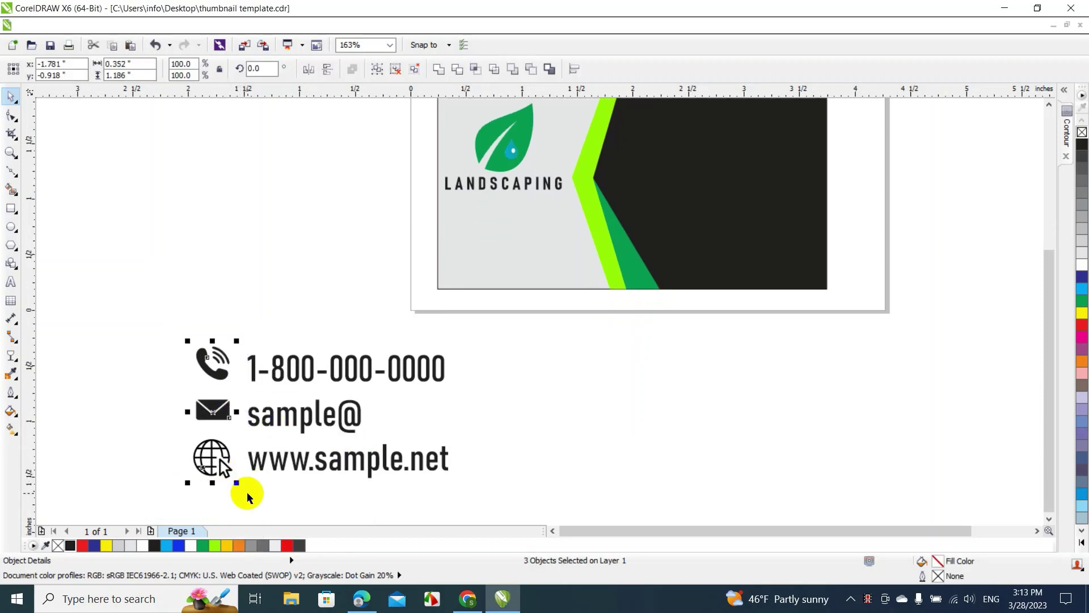
pyautogui.click(129, 295)
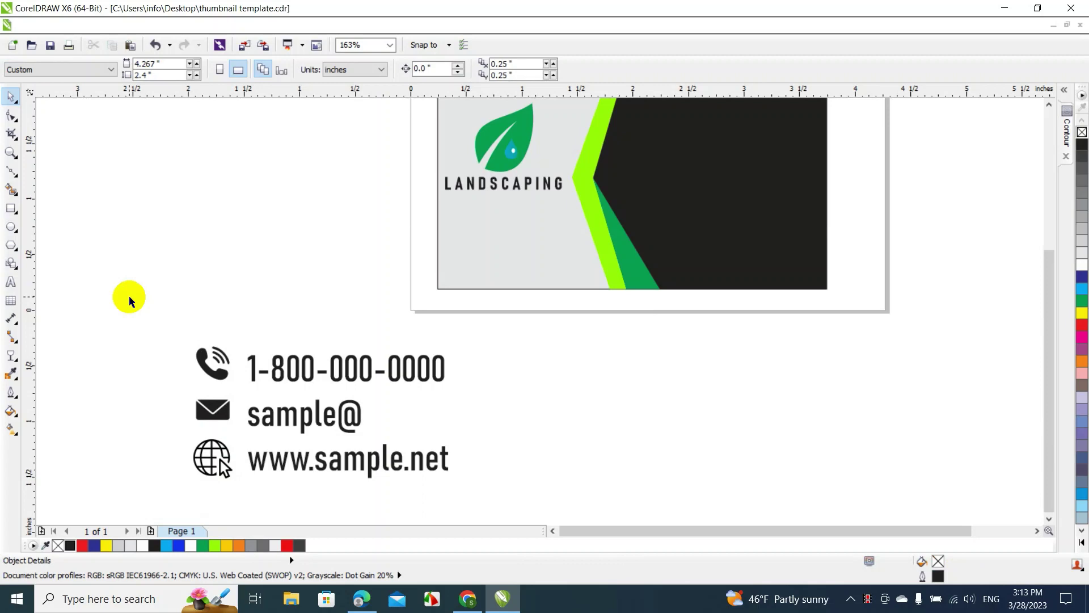
pyautogui.moveTo(129, 295); pyautogui.dragTo(330, 419)
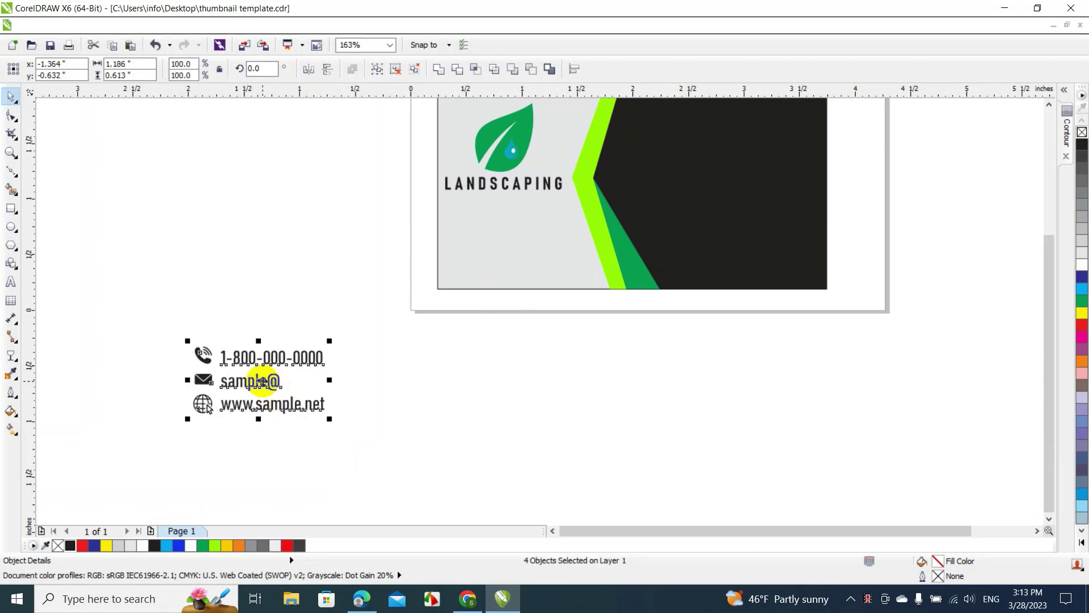
pyautogui.moveTo(262, 381); pyautogui.dragTo(734, 178)
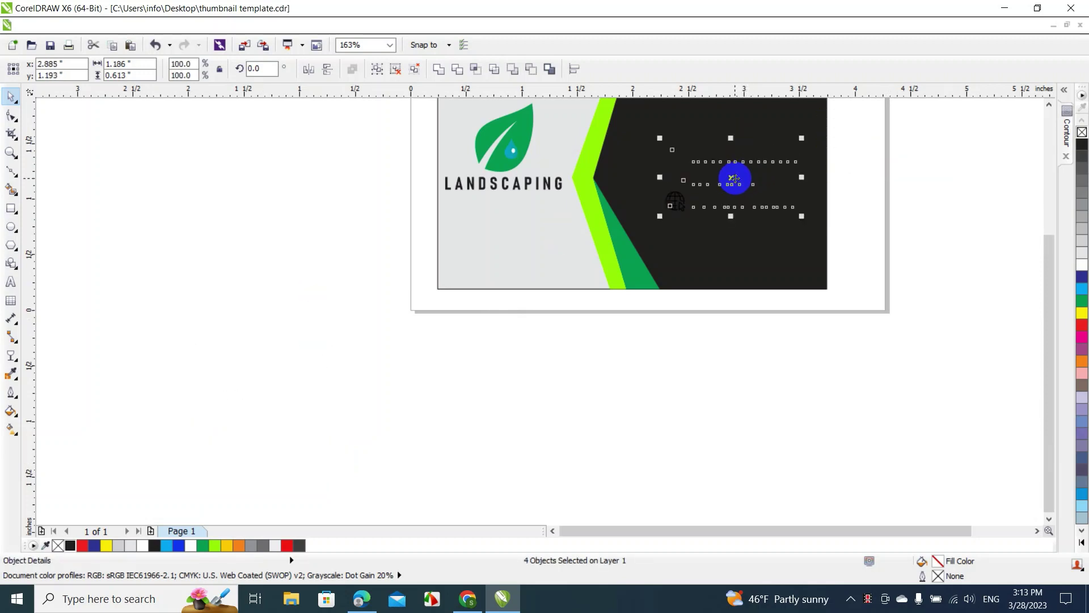
# Colour the contact details white, enlarge them slightly and nudge them up
pyautogui.click(1081, 265)
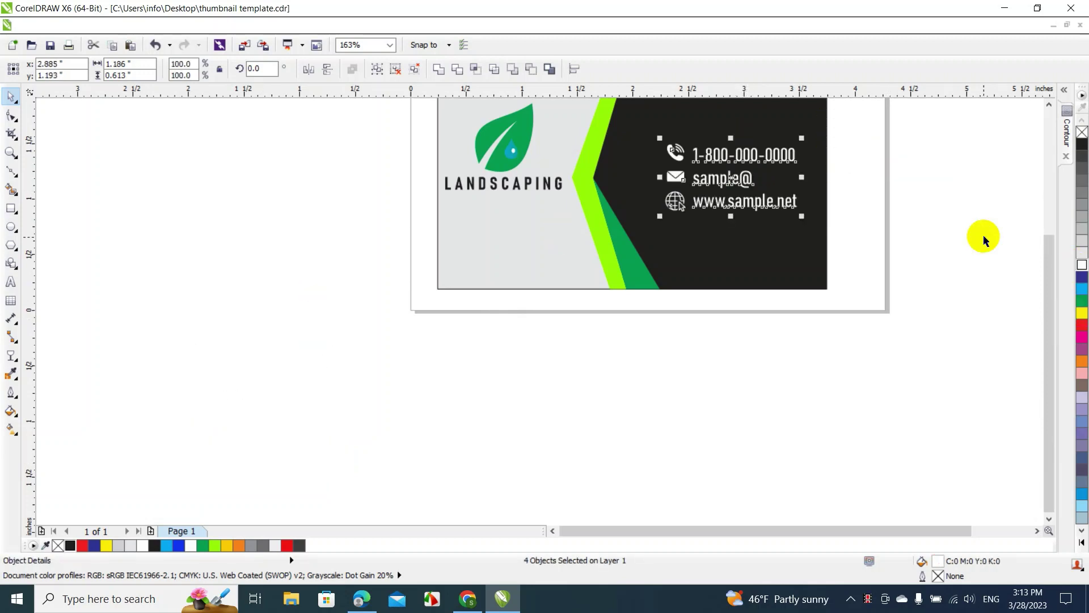
pyautogui.moveTo(658, 218); pyautogui.dragTo(637, 236)
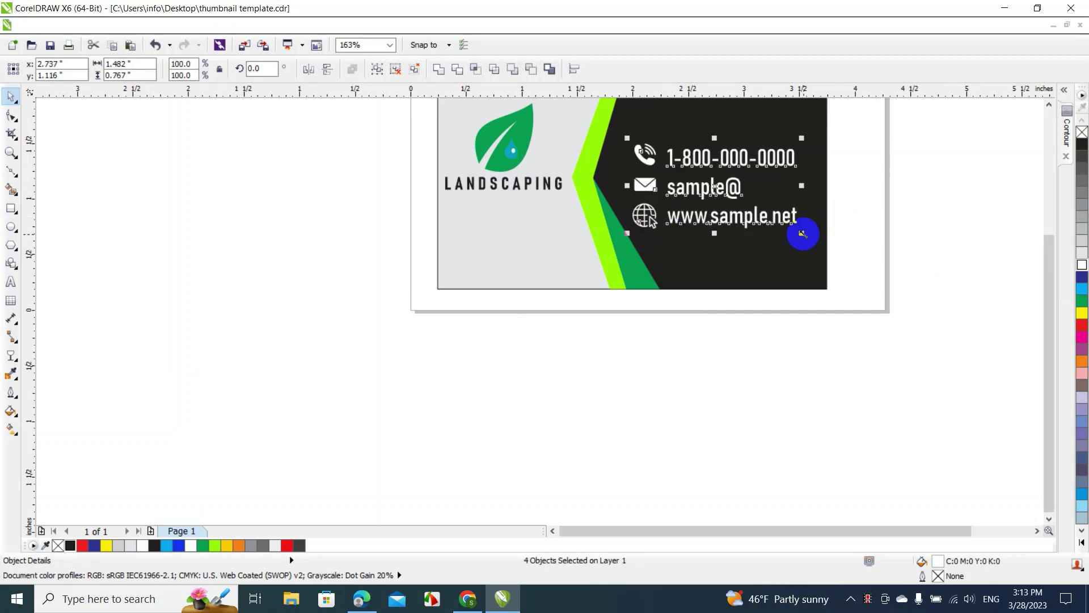
pyautogui.moveTo(802, 233); pyautogui.dragTo(807, 236)
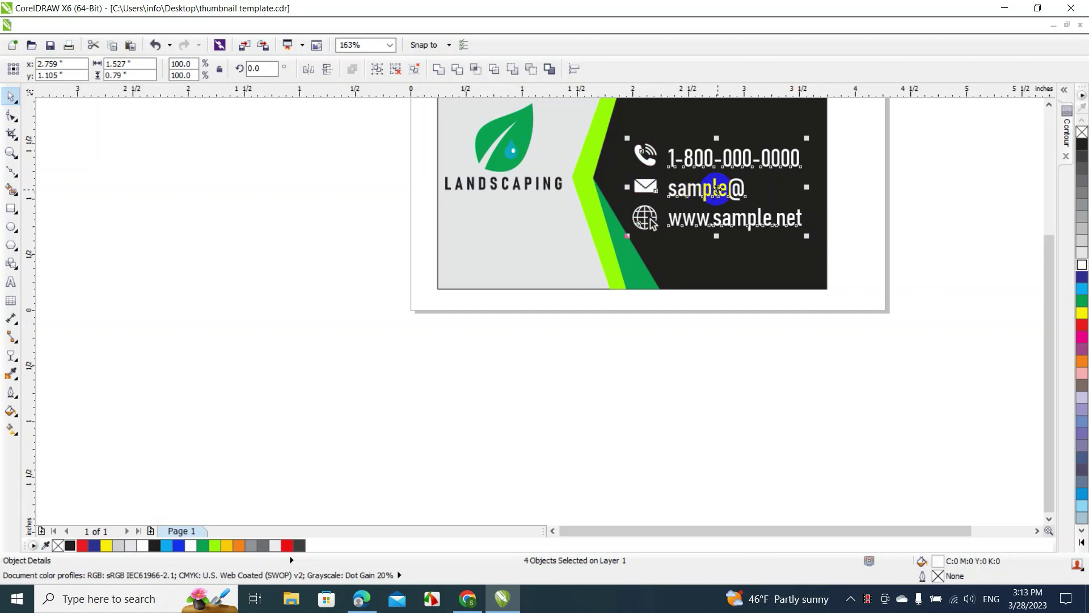
pyautogui.moveTo(716, 190); pyautogui.dragTo(717, 185)
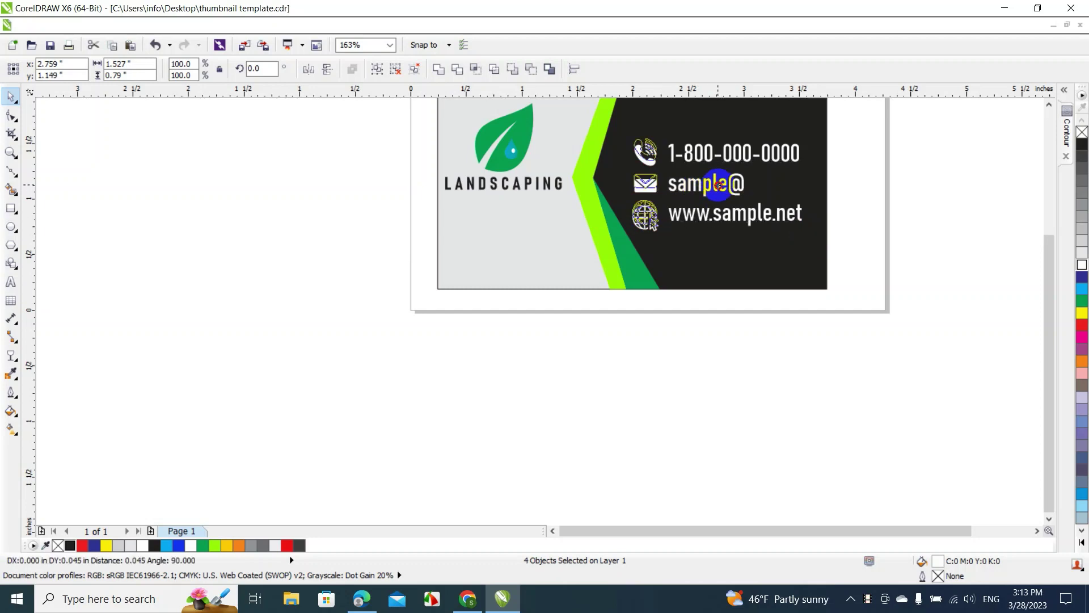
pyautogui.click(936, 160)
pyautogui.moveTo(1053, 274); pyautogui.dragTo(1050, 243)
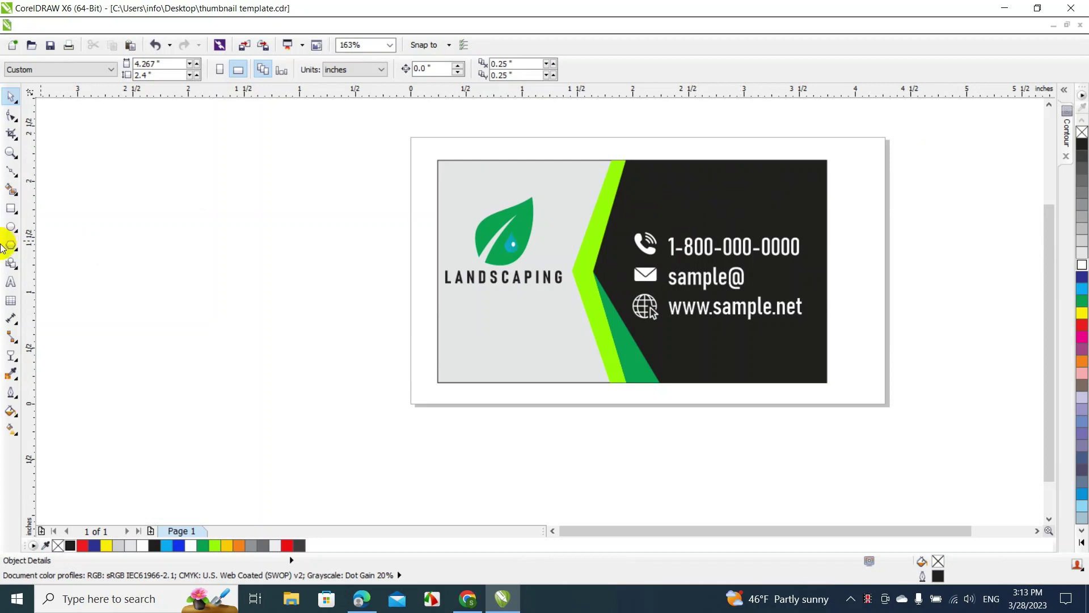
# Type the tagline 'PROFESSIONAL LAWN CARE' as new text left of the card
pyautogui.click(5, 282)
pyautogui.click(176, 402)
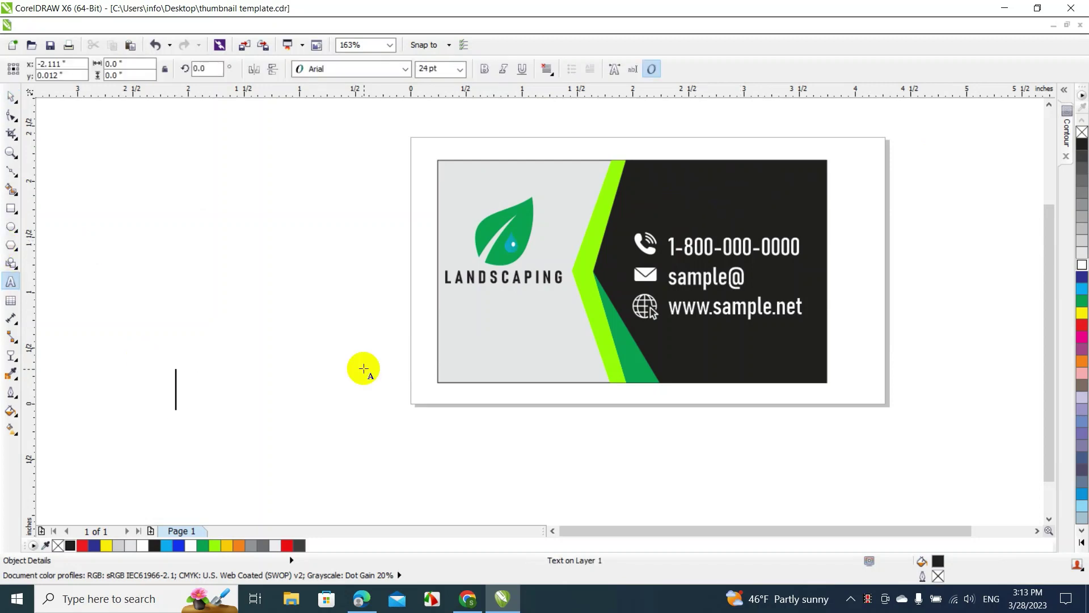
pyautogui.write('pro')
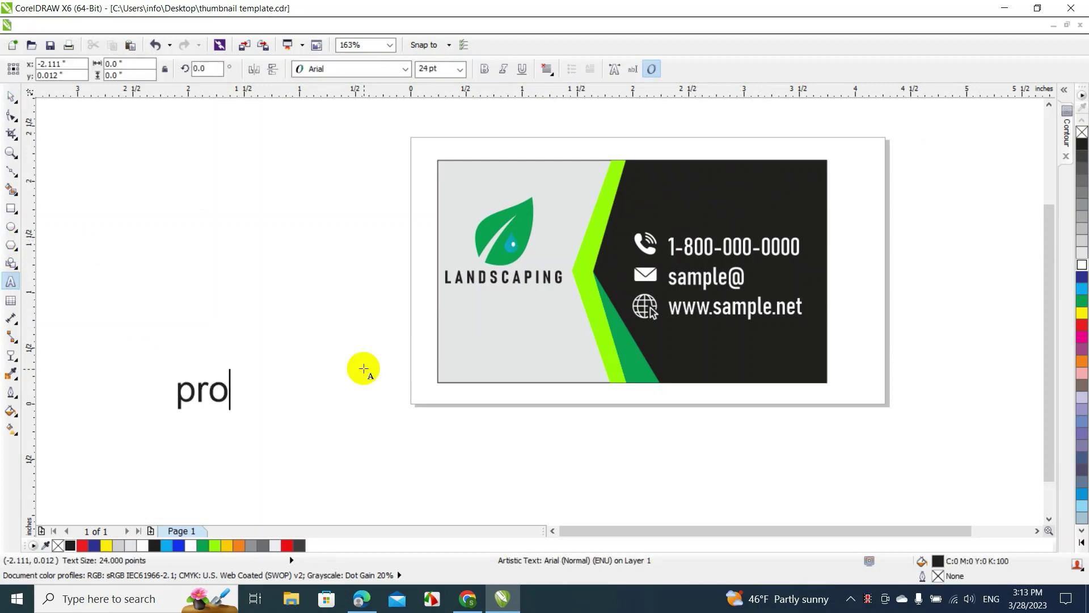
pyautogui.press('BackSpace')
pyautogui.press('BackSpace')
pyautogui.press('BackSpace')
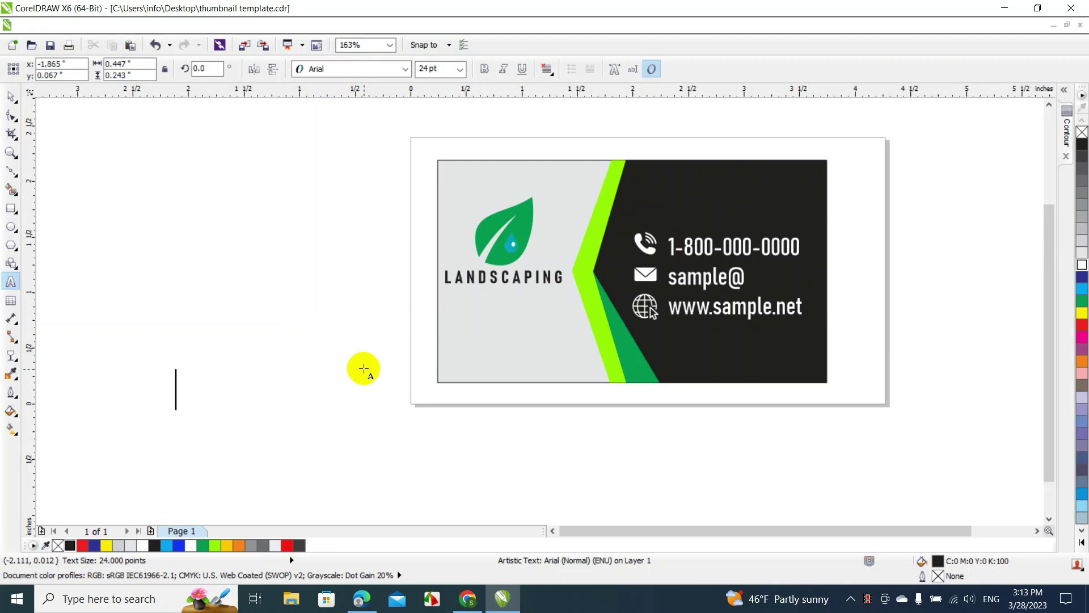
pyautogui.write('PRO')
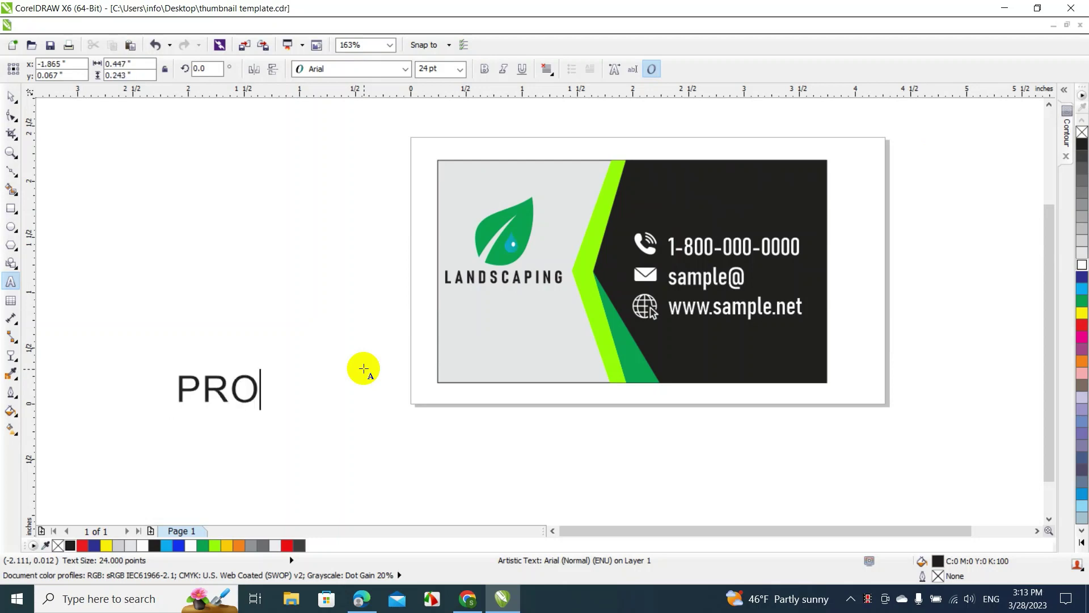
pyautogui.write('FESSIONAL')
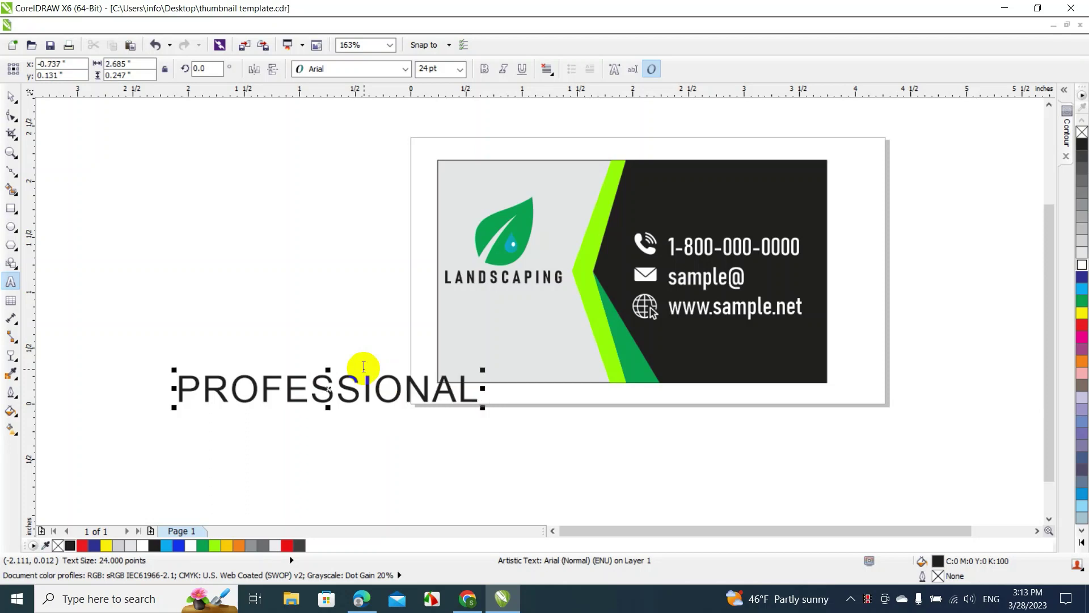
pyautogui.write(' LA')
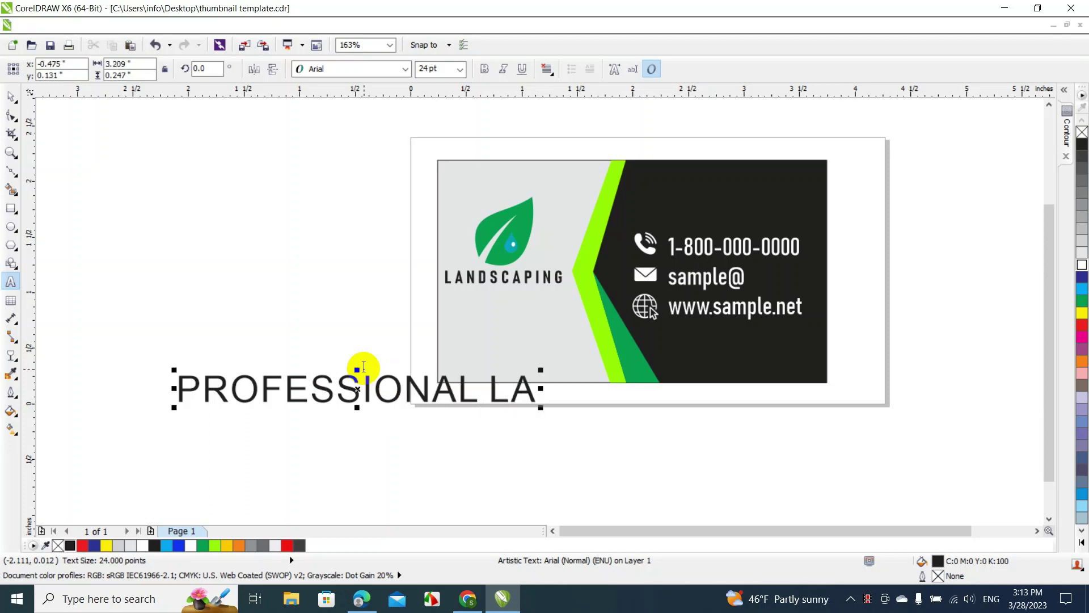
pyautogui.write('WNCARE')
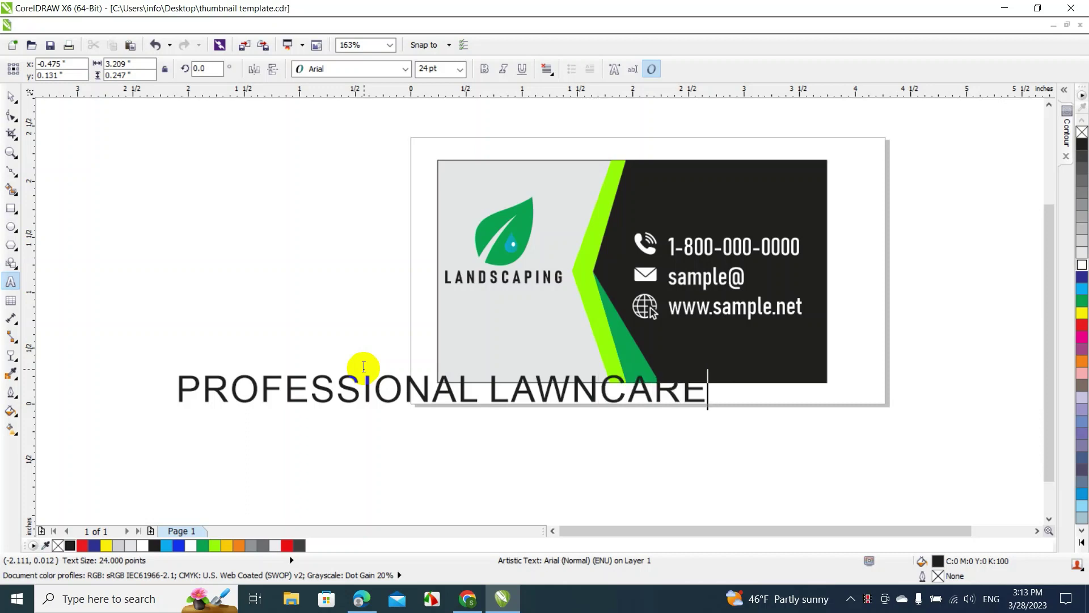
pyautogui.press('Left')
pyautogui.press('Left')
pyautogui.press('Left')
pyautogui.press('Left')
pyautogui.press('Left')
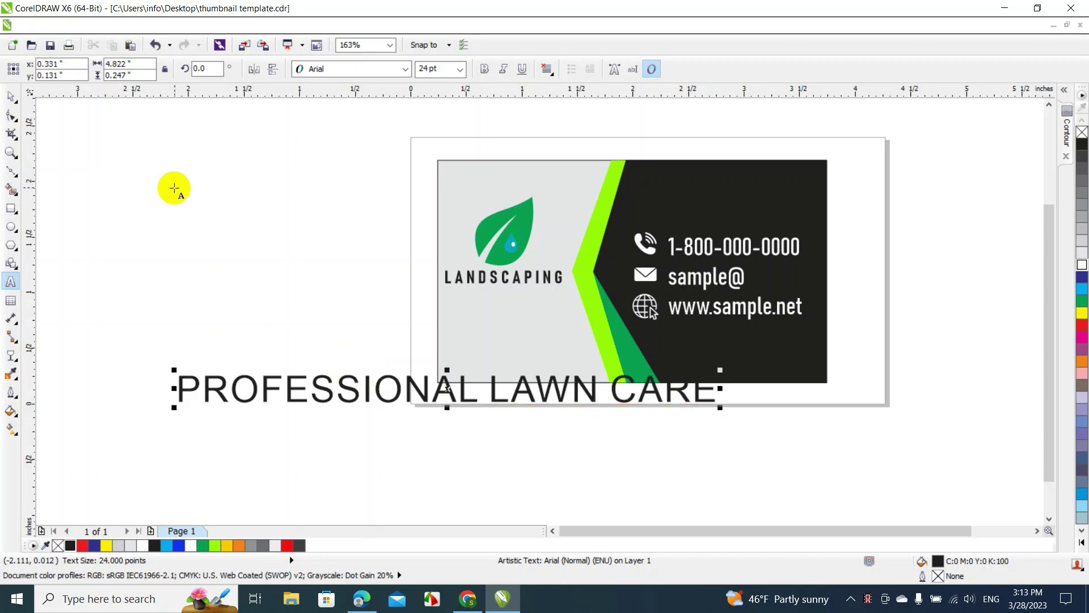
# Keep the tagline in Arial and make it bold
pyautogui.click(10, 96)
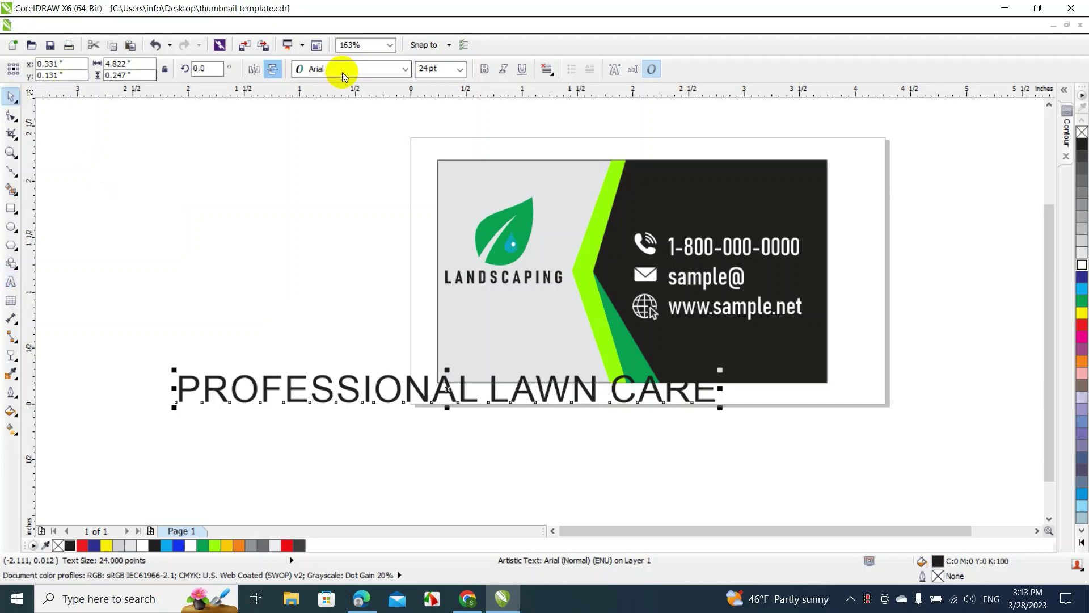
pyautogui.click(342, 70)
pyautogui.click(338, 85)
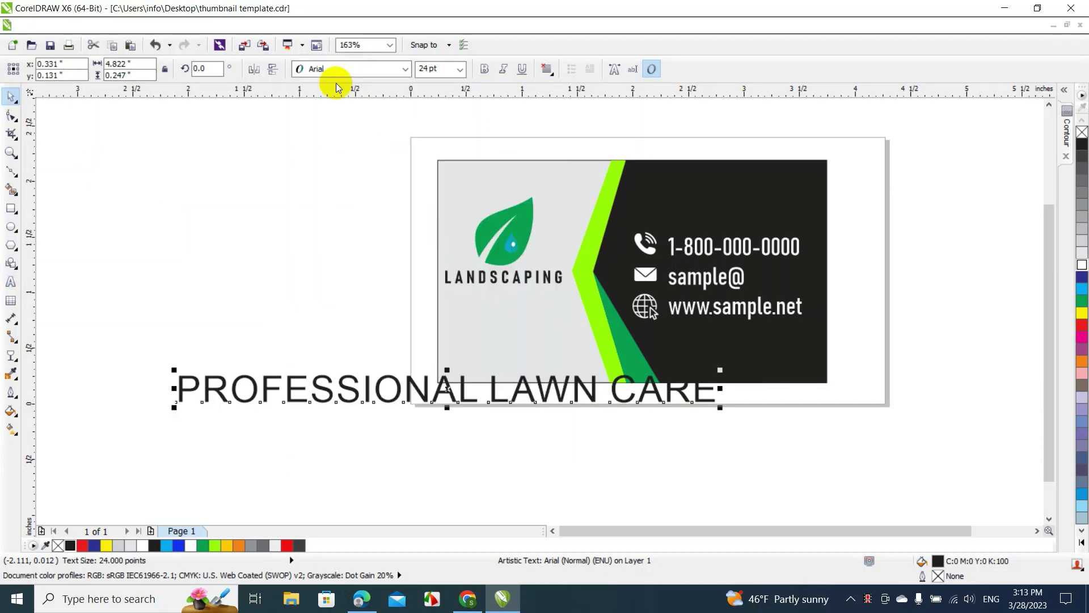
pyautogui.click(485, 69)
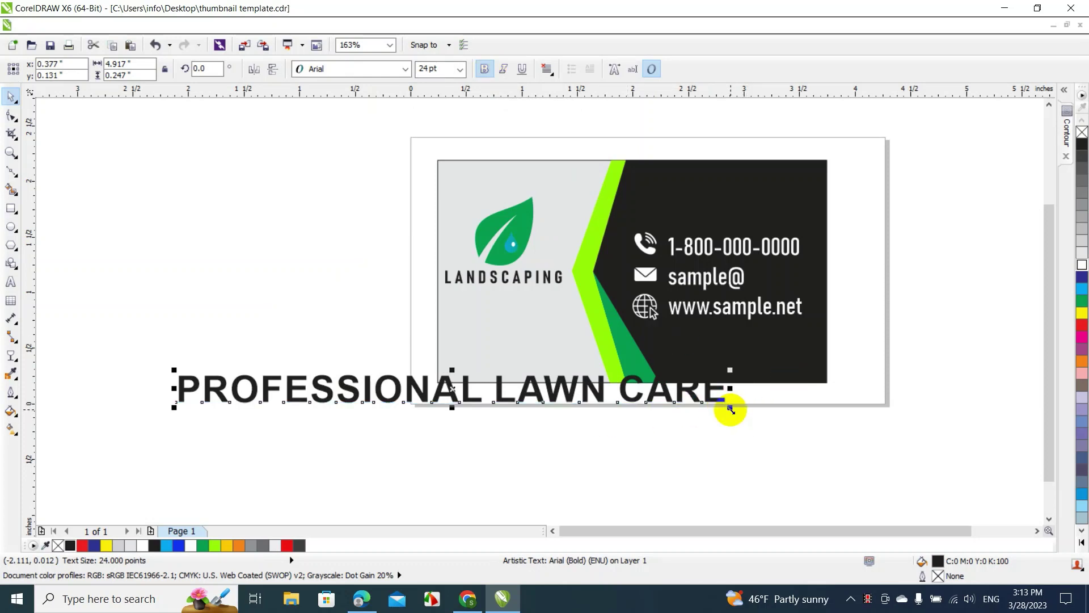
# Shrink the tagline, colour it chartreuse and place it above the phone number
pyautogui.moveTo(731, 408); pyautogui.dragTo(358, 390)
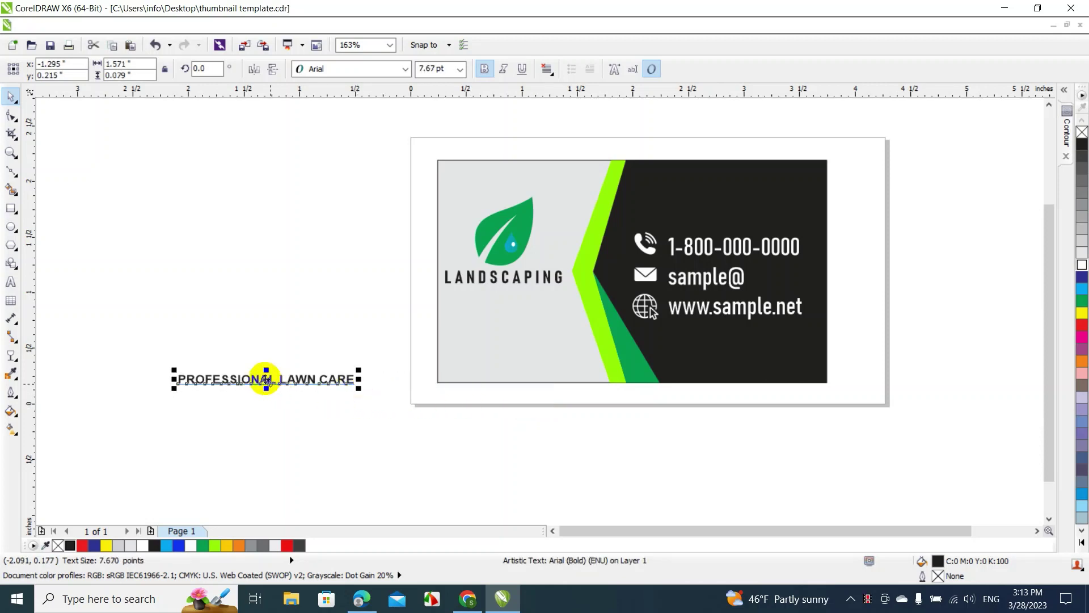
pyautogui.moveTo(266, 379); pyautogui.dragTo(760, 199)
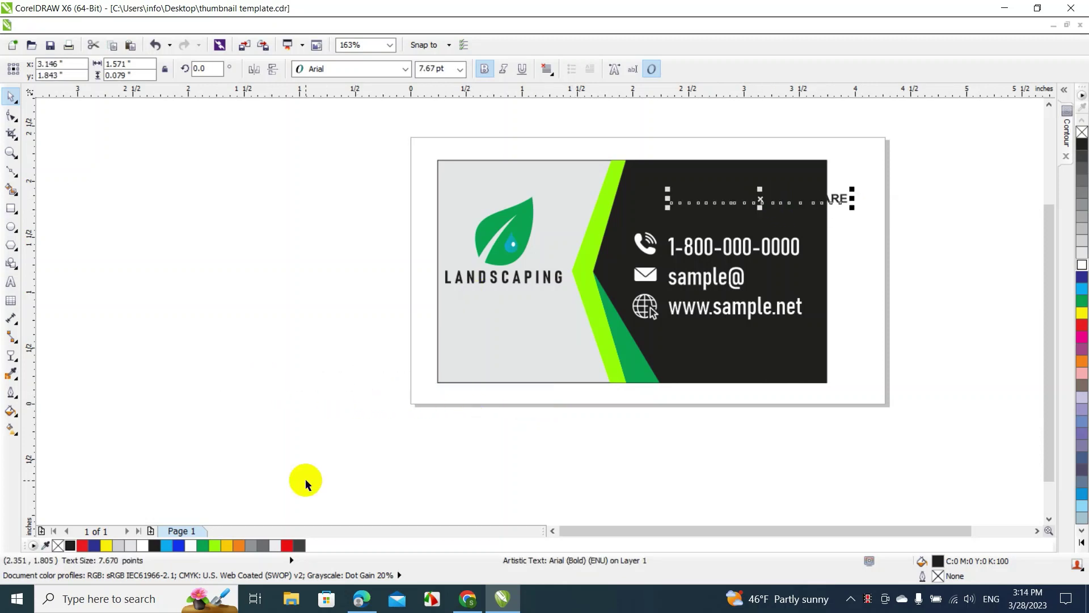
pyautogui.click(215, 546)
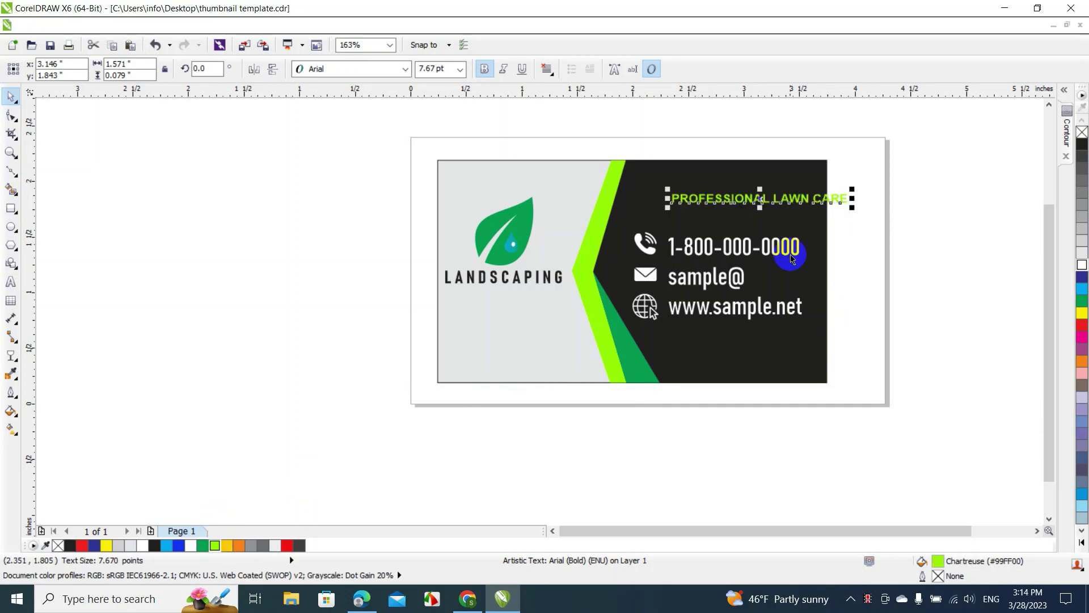
pyautogui.moveTo(761, 199); pyautogui.dragTo(720, 207)
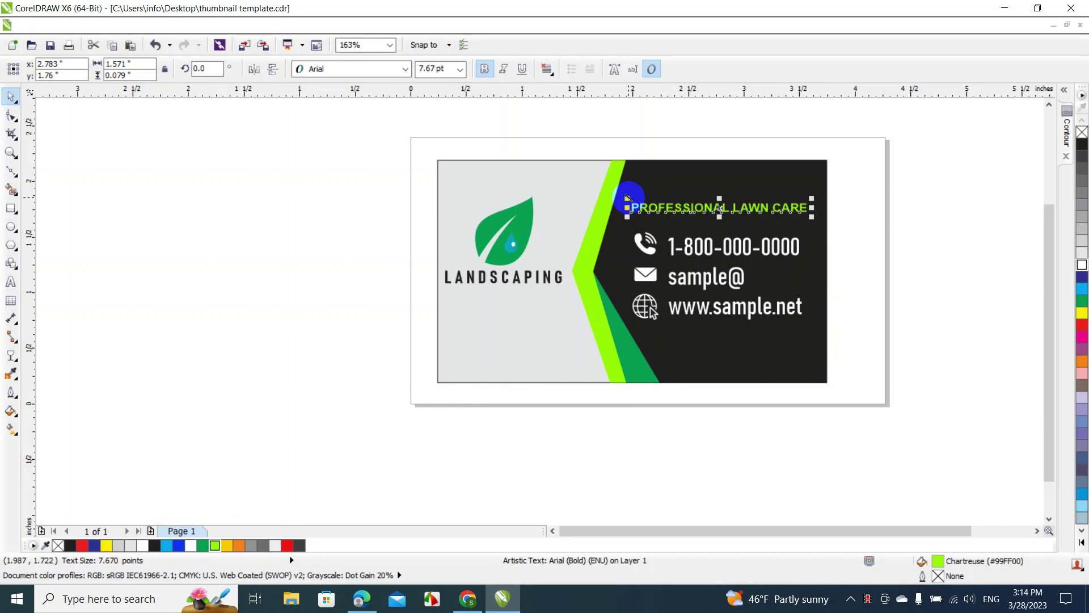
pyautogui.moveTo(627, 197); pyautogui.dragTo(619, 199)
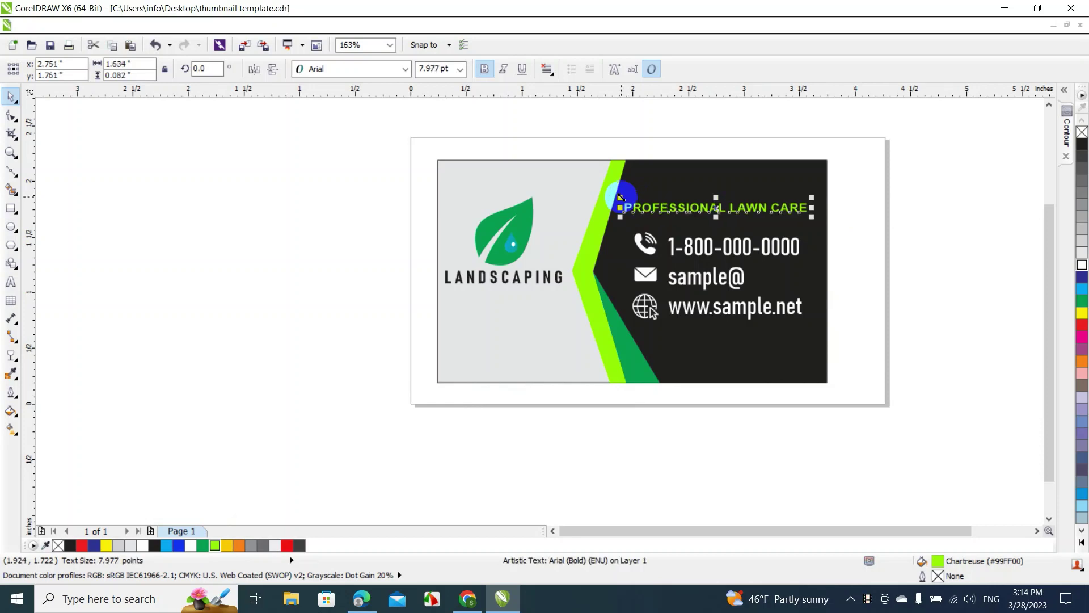
pyautogui.click(913, 242)
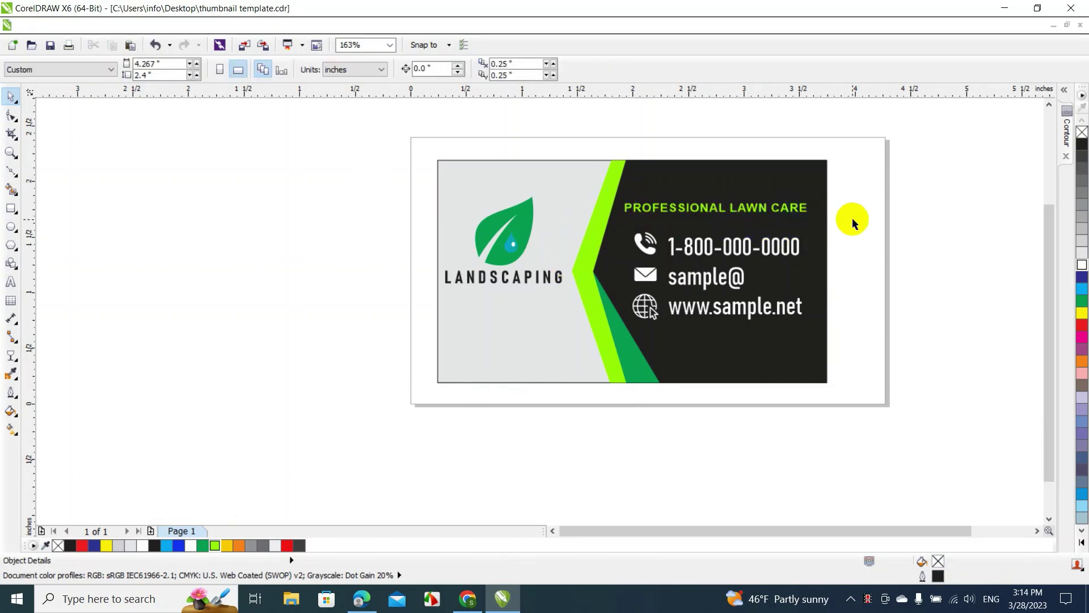
# Marquee-select the leaf logo and LANDSCAPING text and drag them upward on the card's left side
pyautogui.moveTo(852, 217); pyautogui.dragTo(623, 327)
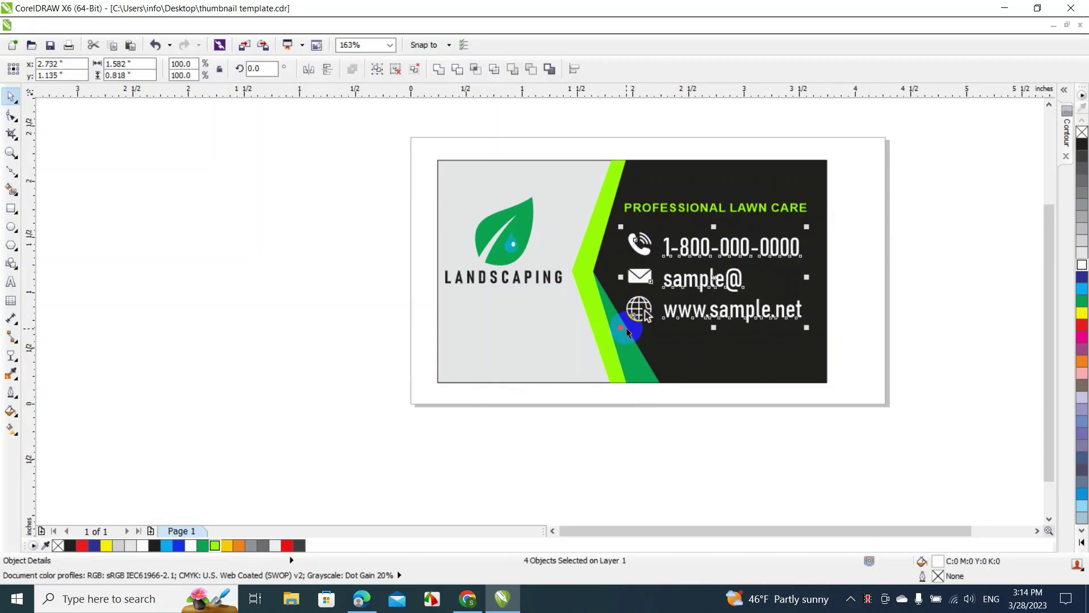
pyautogui.click(398, 415)
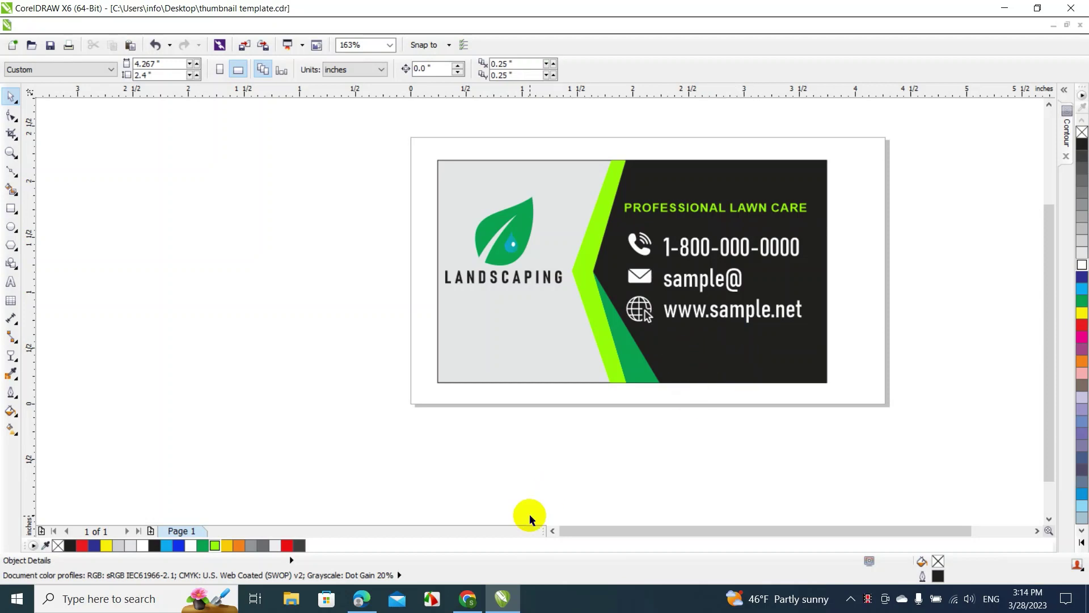
pyautogui.moveTo(376, 146); pyautogui.dragTo(618, 313)
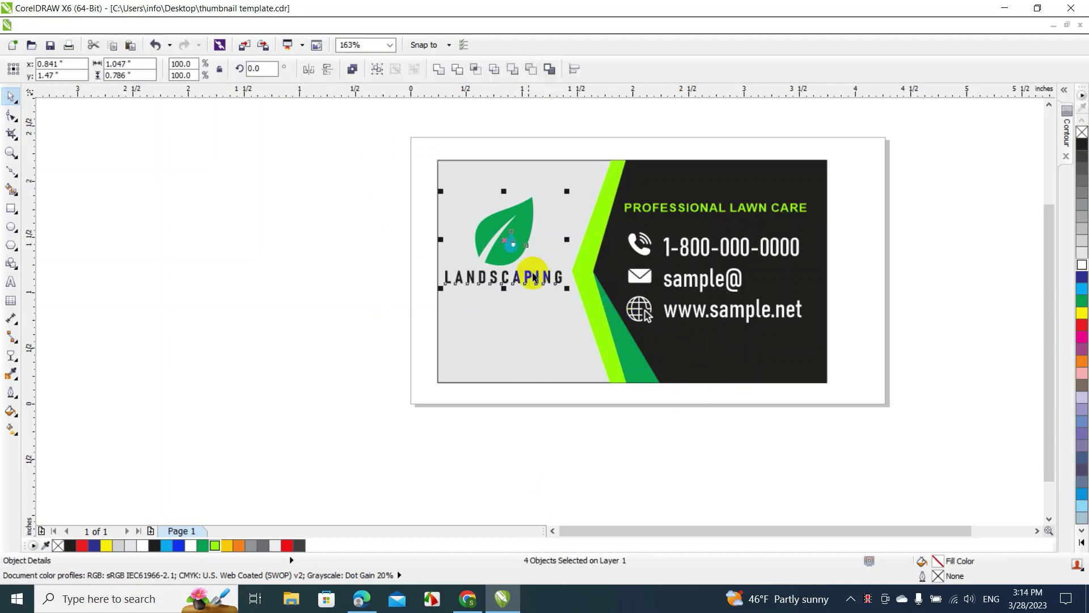
pyautogui.moveTo(501, 250); pyautogui.dragTo(512, 232)
pyautogui.click(334, 287)
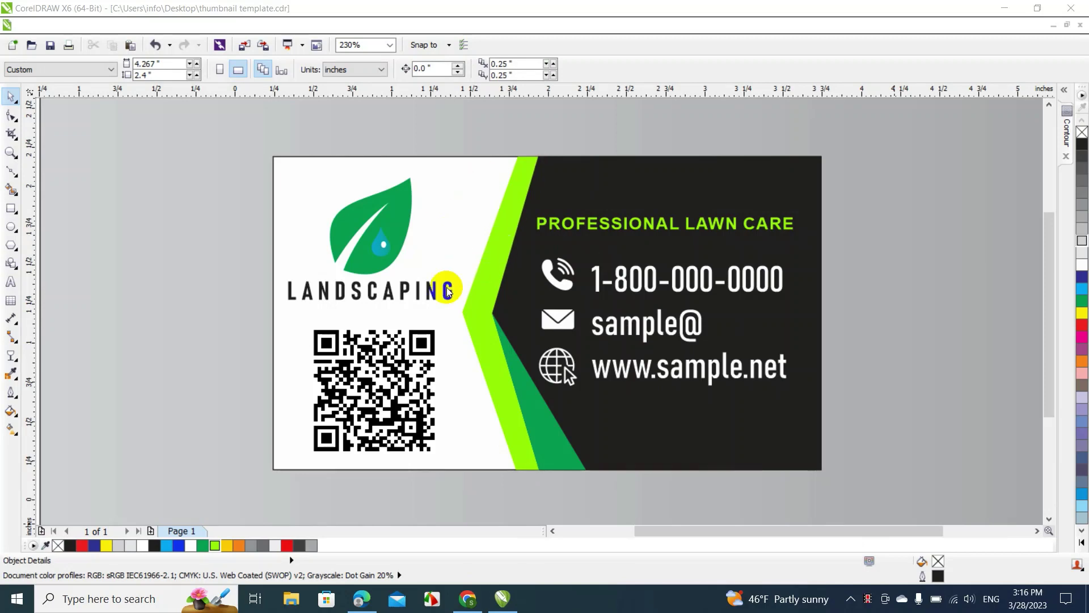
# Give the chevron stripe a linear fountain fill ending in an olive swatch
pyautogui.click(494, 301)
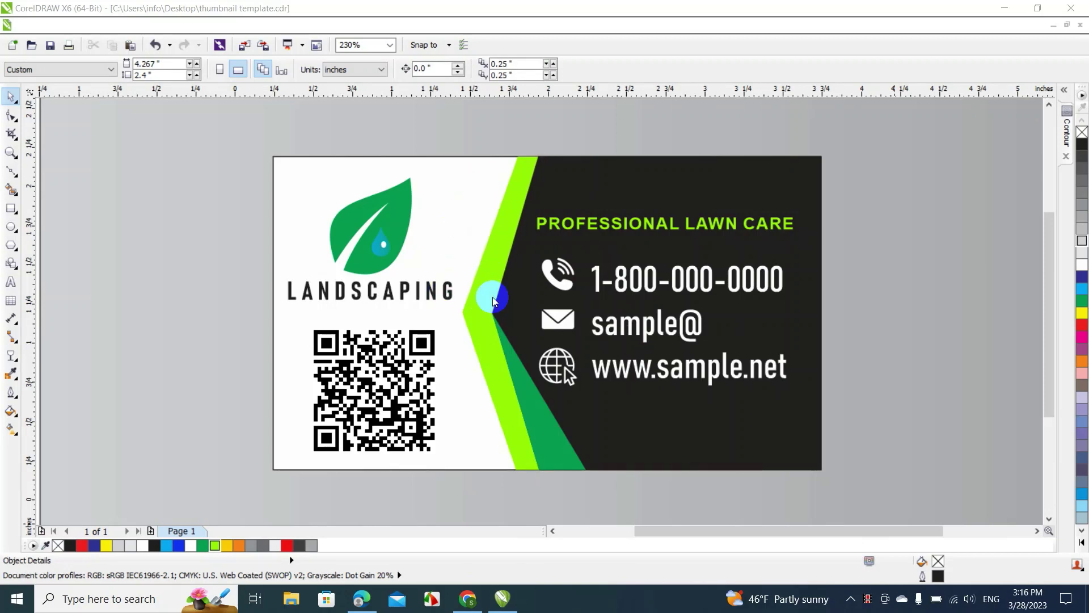
pyautogui.click(492, 292)
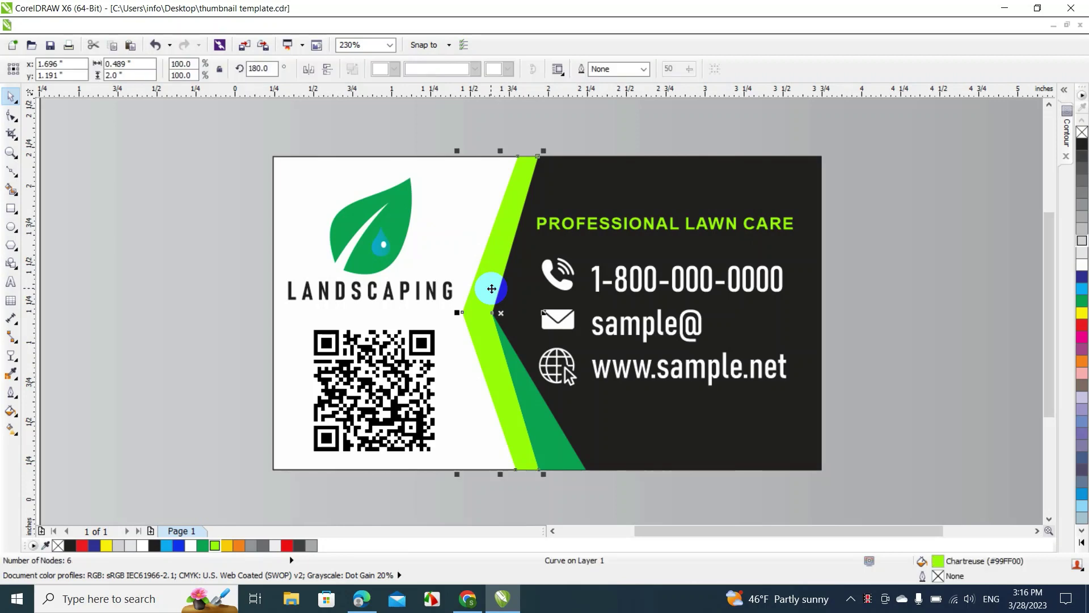
pyautogui.click(11, 410)
pyautogui.click(38, 425)
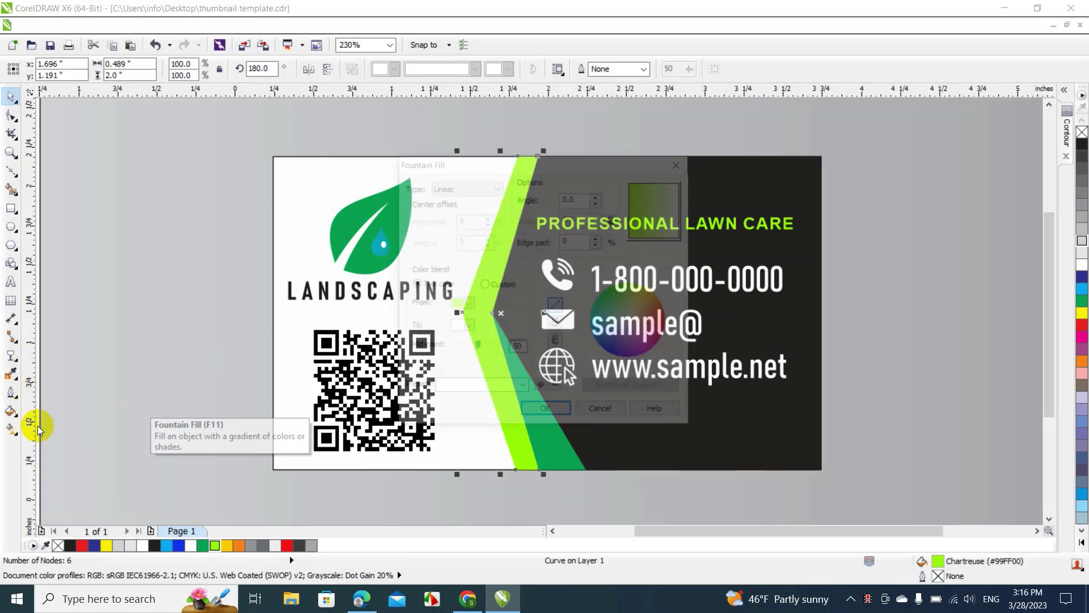
pyautogui.click(468, 329)
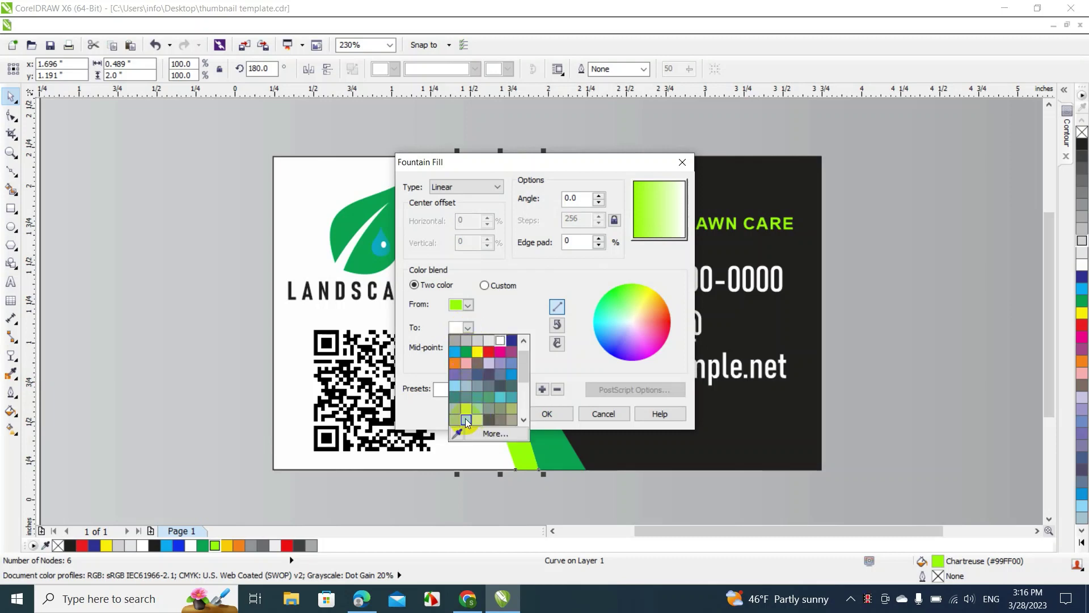
pyautogui.click(466, 419)
pyautogui.click(544, 414)
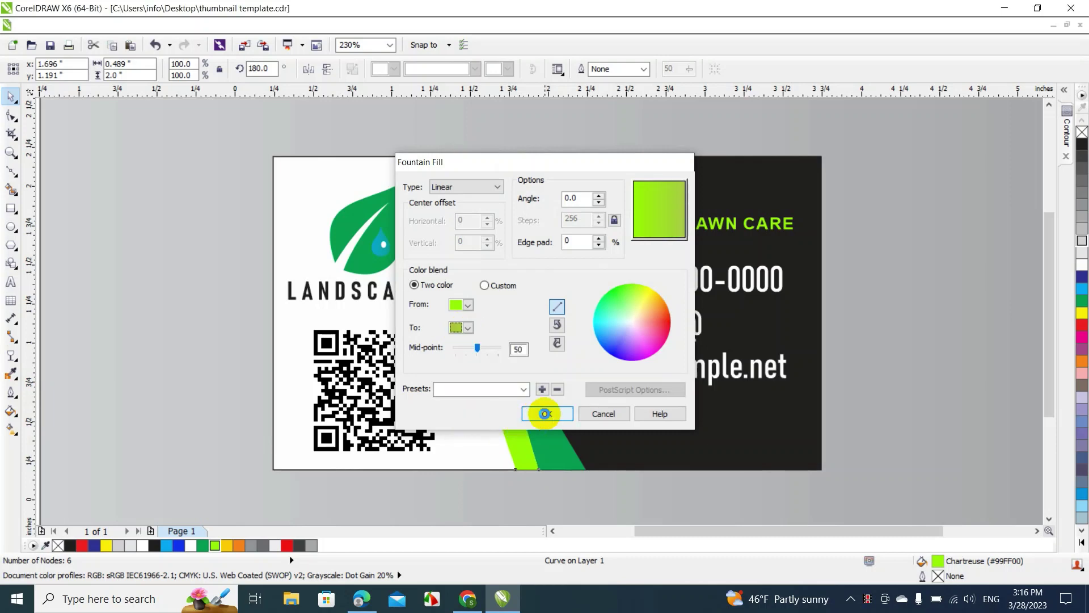
pyautogui.click(869, 194)
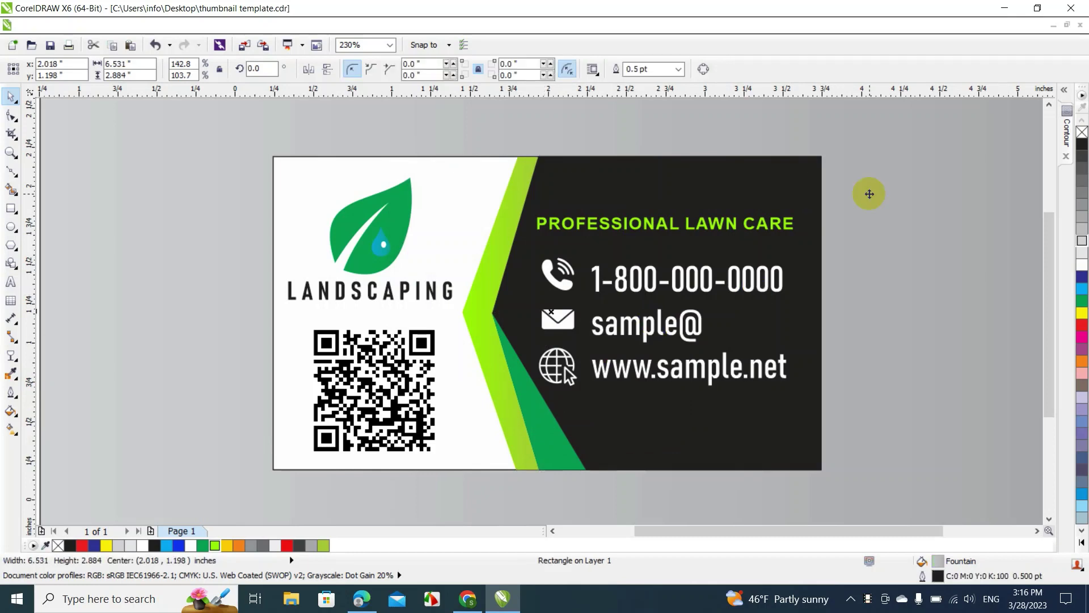
# Give the leaf shape a linear fountain fill ending in a yellow-green swatch
pyautogui.click(641, 226)
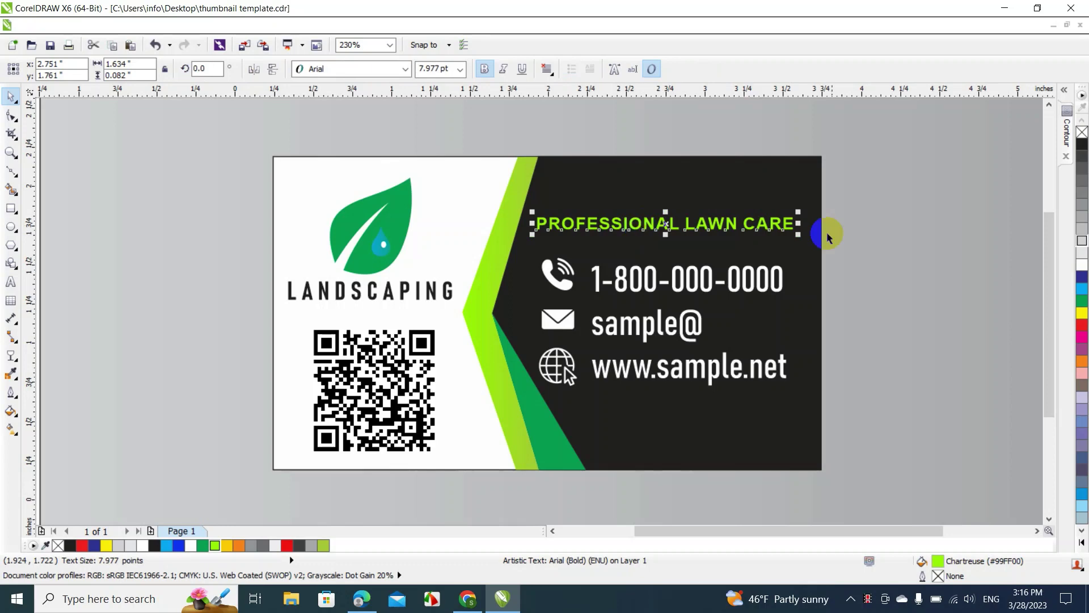
pyautogui.click(881, 246)
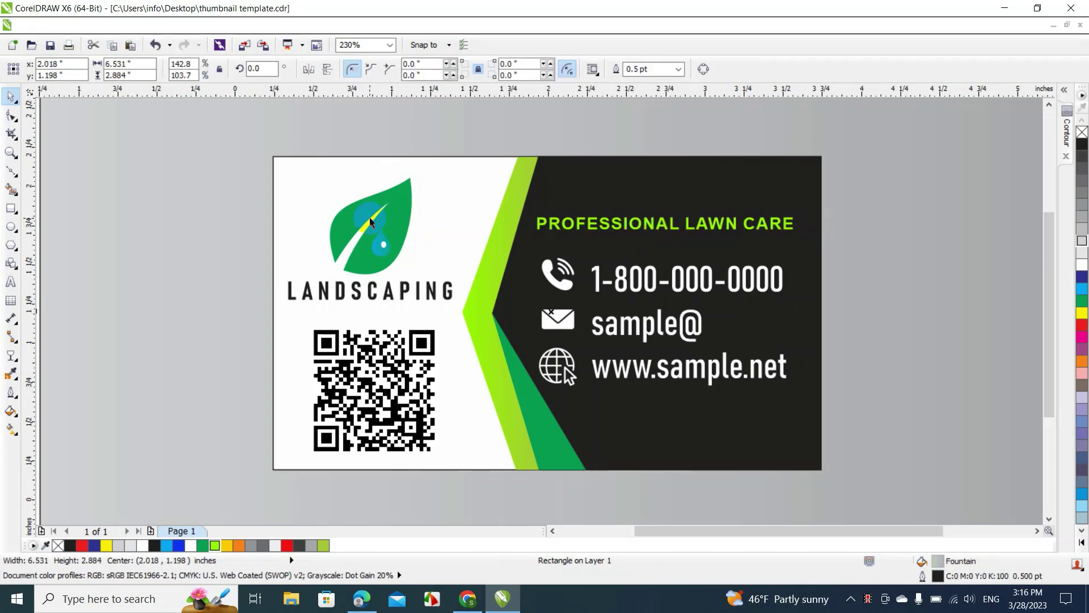
pyautogui.click(357, 208)
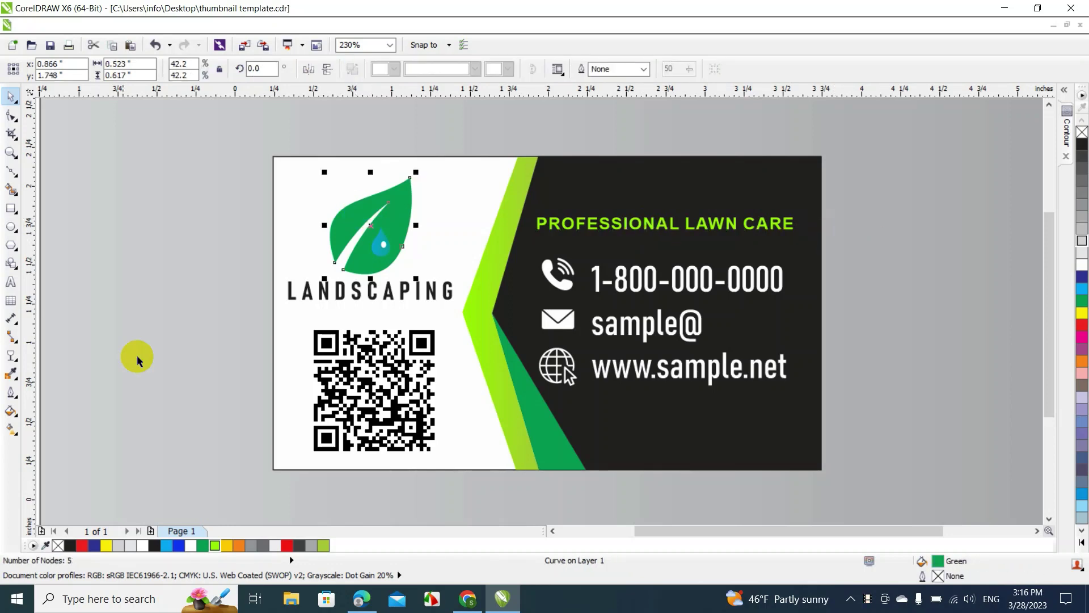
pyautogui.click(18, 420)
pyautogui.click(48, 423)
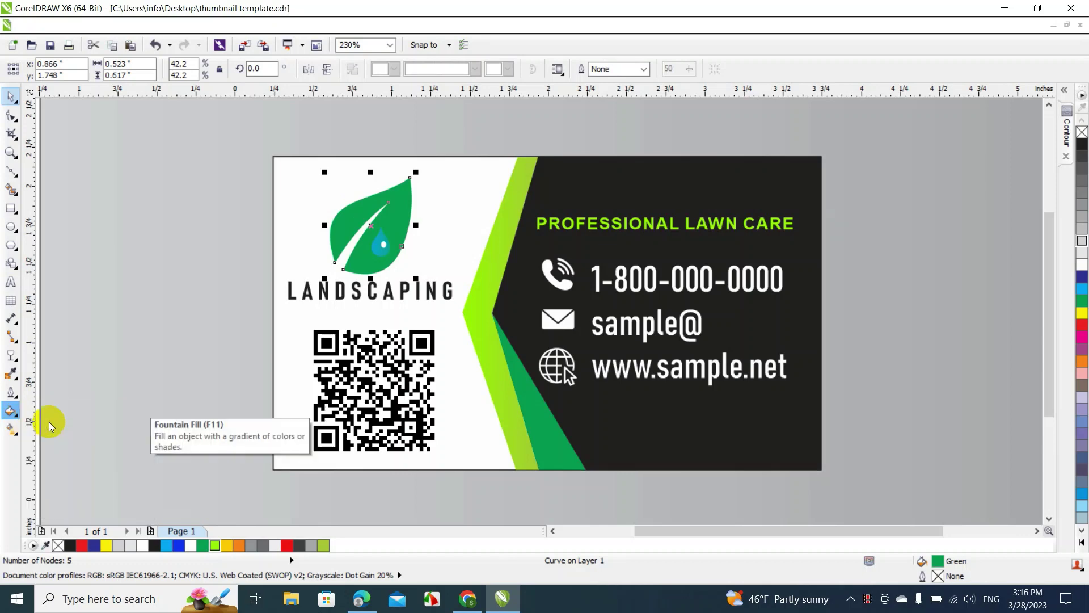
pyautogui.click(465, 327)
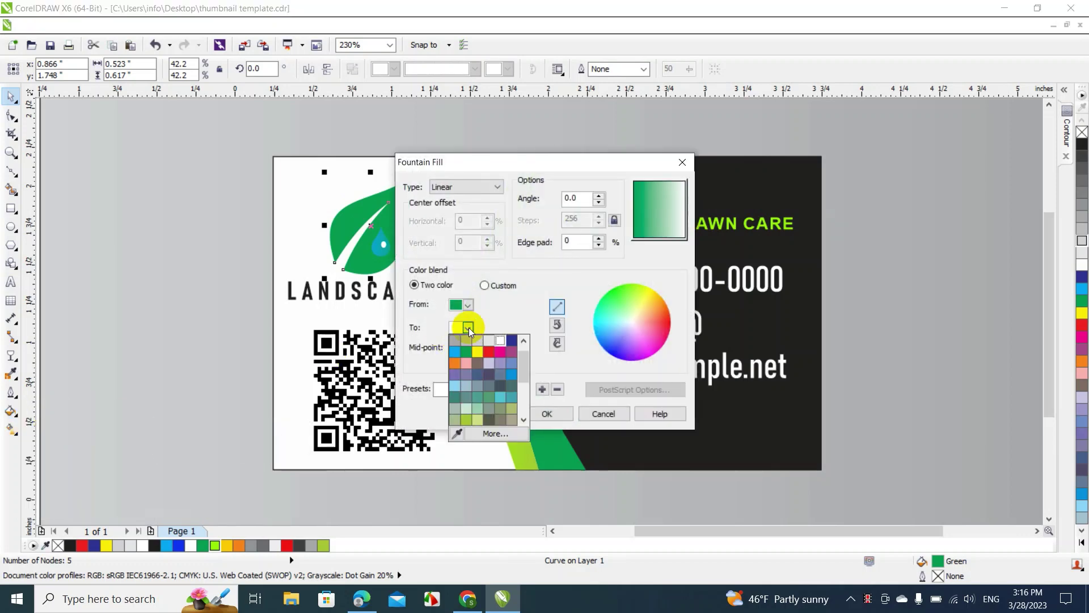
pyautogui.click(463, 415)
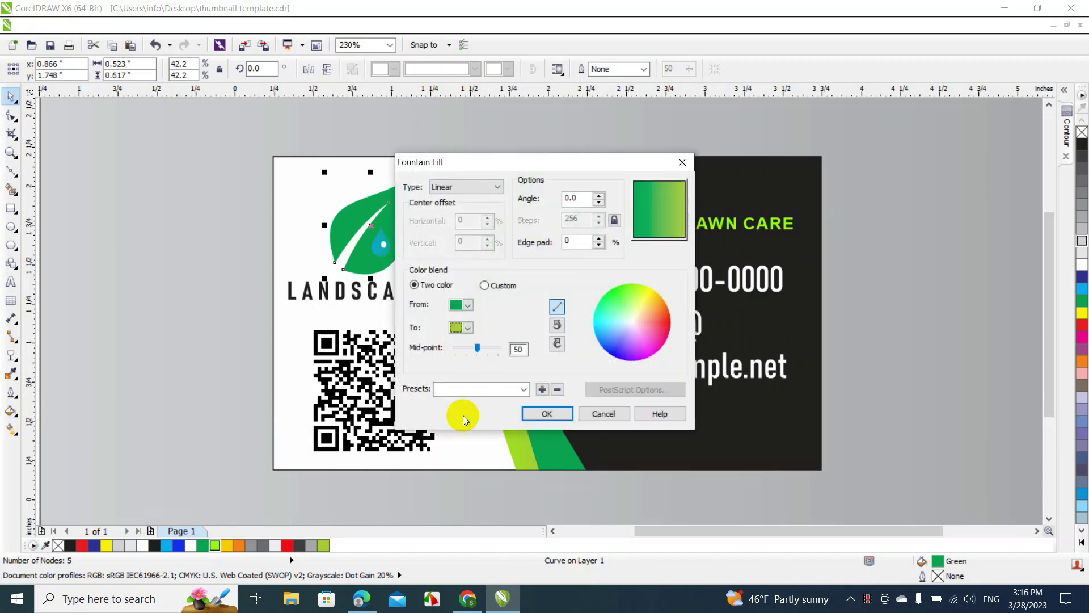
pyautogui.click(542, 413)
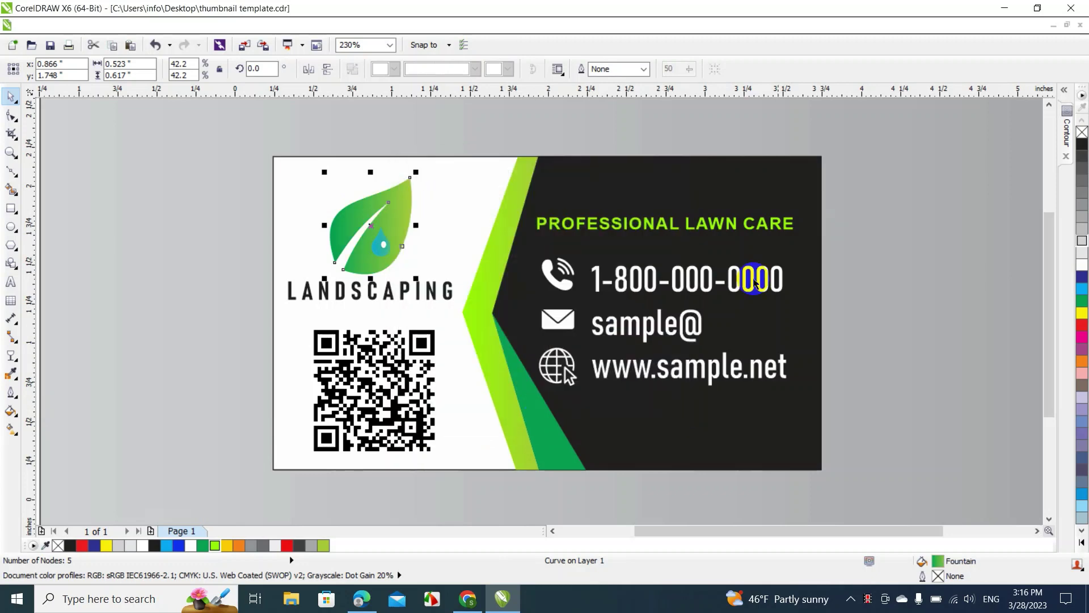
pyautogui.click(892, 254)
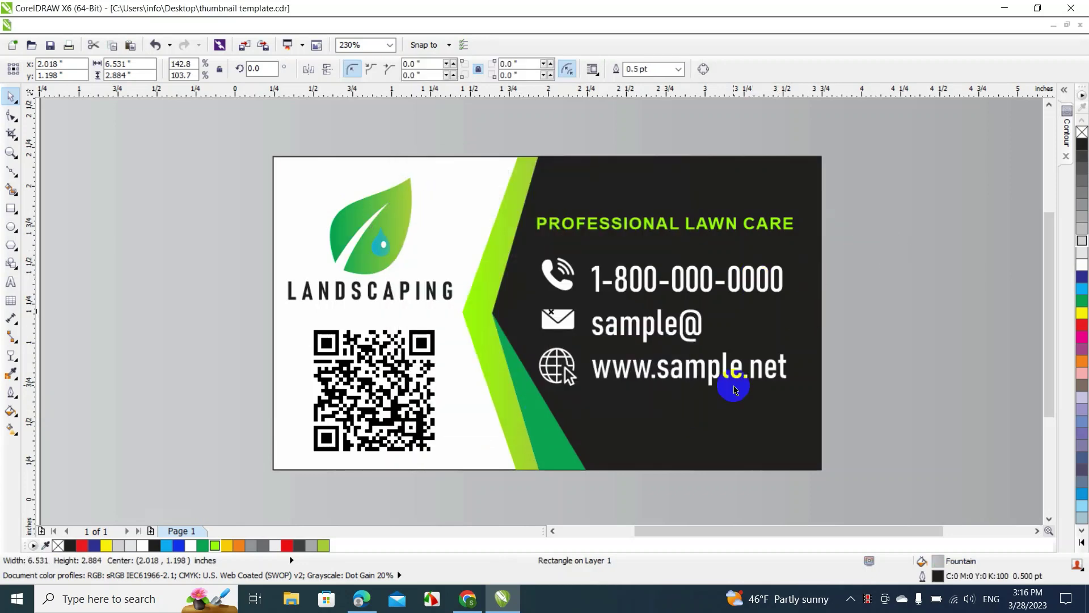